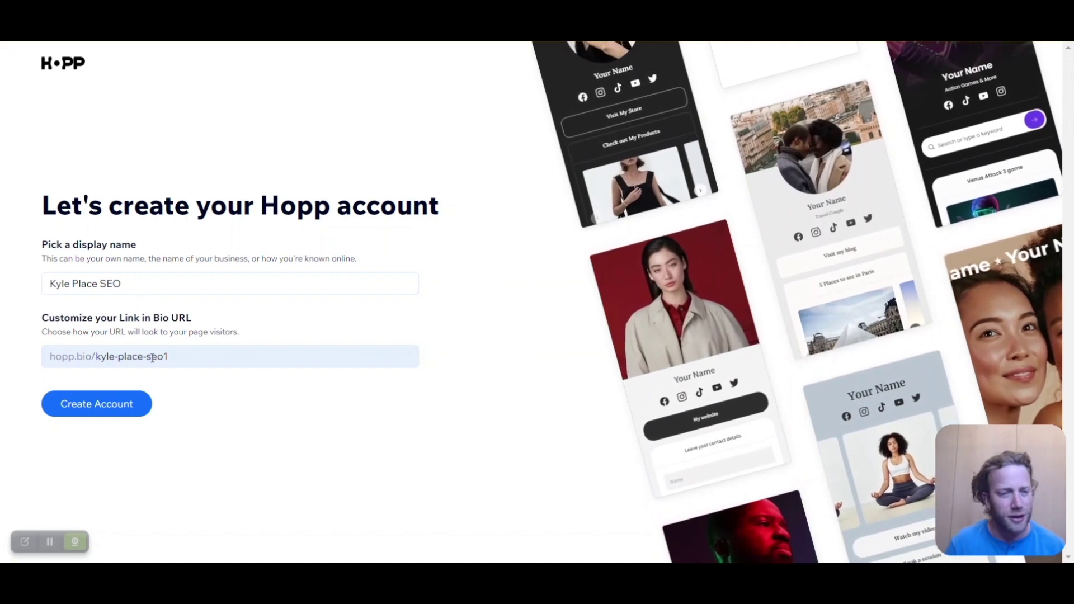
Step: Create the Hopp account with the prefilled display name and URL, and give Social media/Influencer as the referral source
{"action": "left_click", "coordinate": [125, 408]}
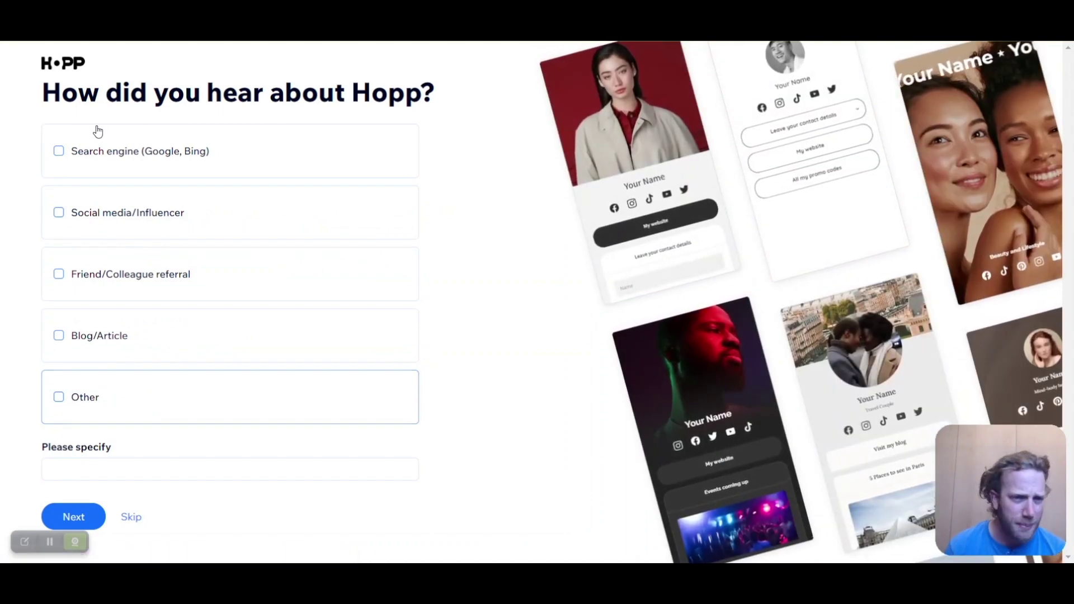
{"action": "left_click", "coordinate": [63, 213]}
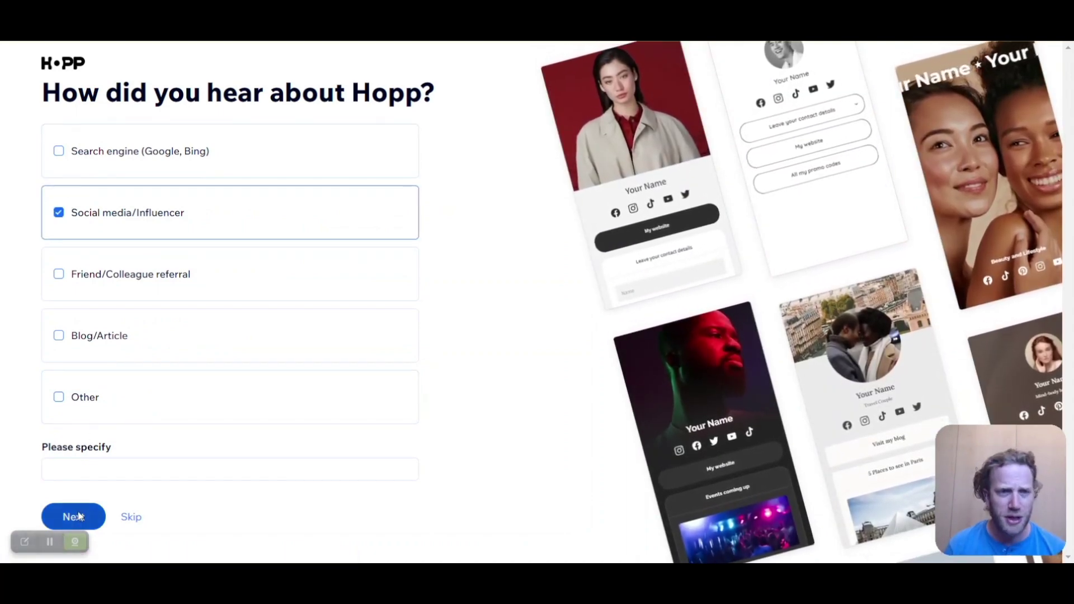
{"action": "left_click", "coordinate": [78, 516]}
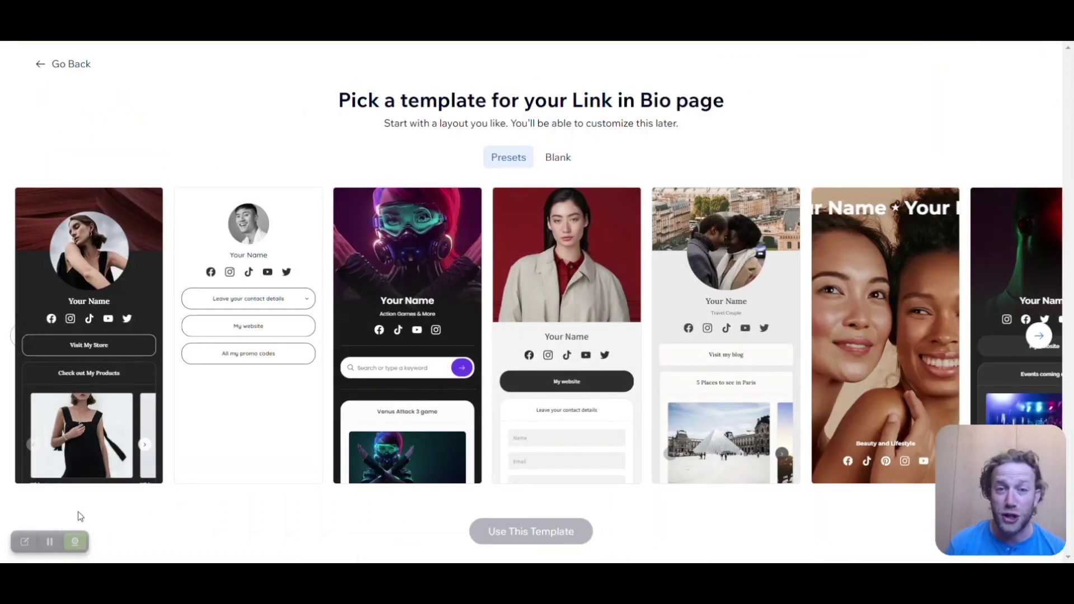
Step: Browse the blank and preset templates and use the dark preset with the runner in a grey hoodie
{"action": "left_click", "coordinate": [566, 155]}
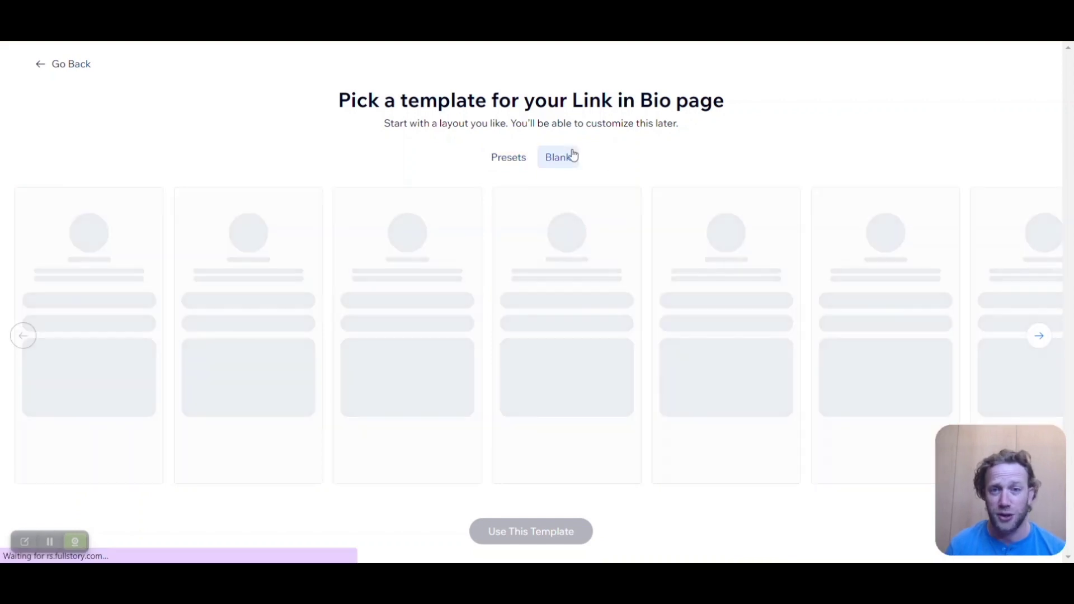
{"action": "left_click", "coordinate": [507, 162]}
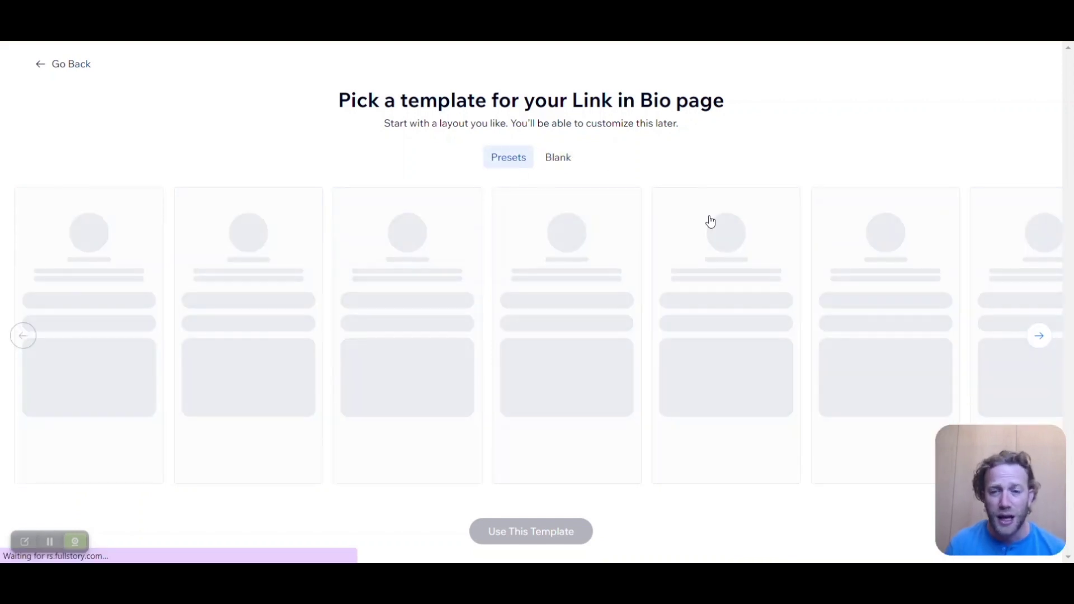
{"action": "left_click", "coordinate": [1040, 337]}
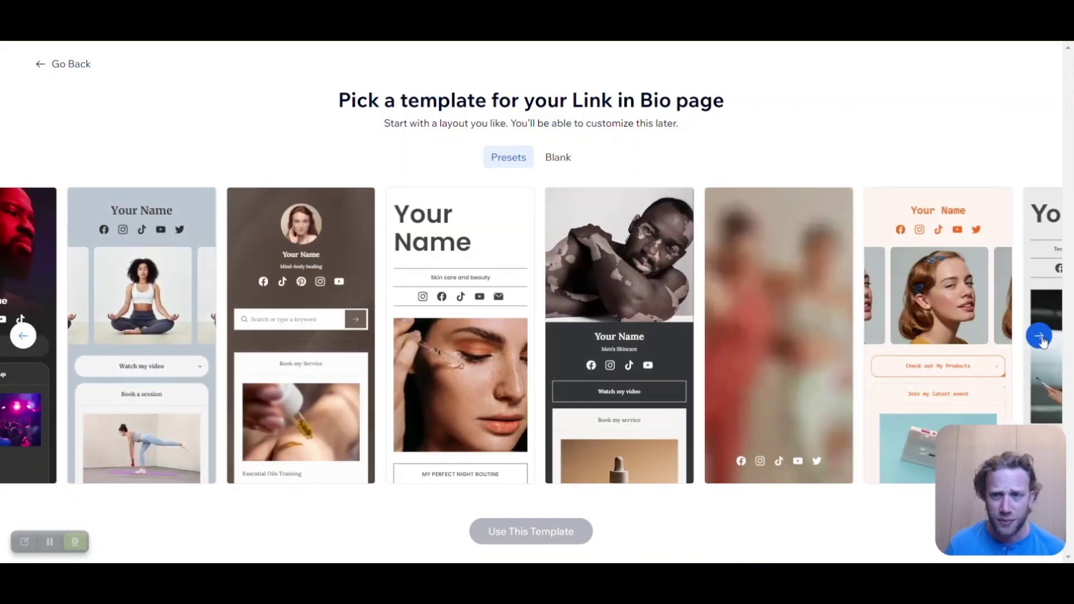
{"action": "left_click", "coordinate": [1041, 339]}
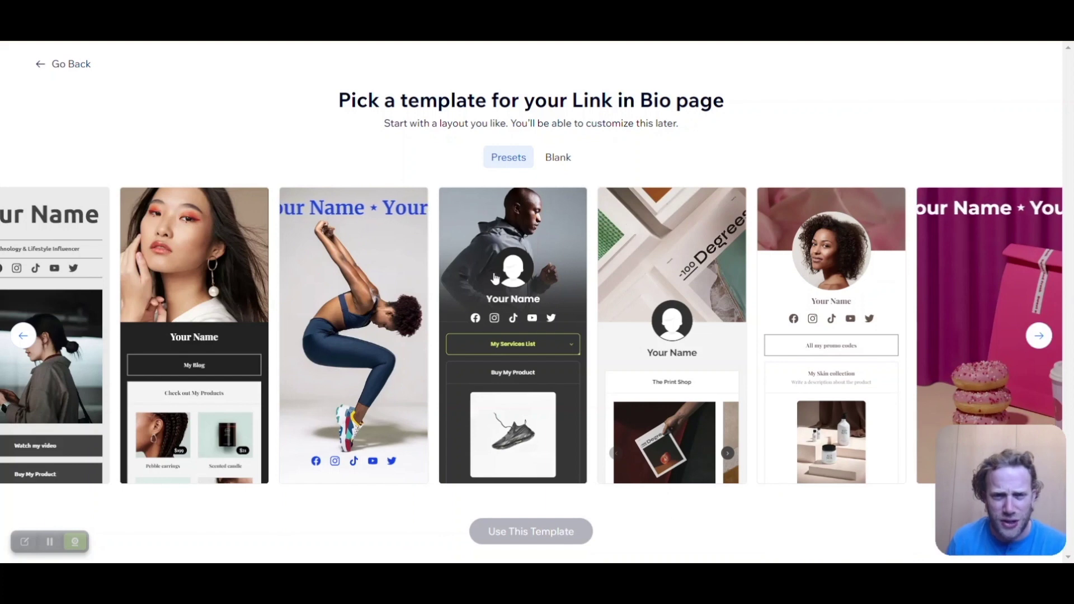
{"action": "left_click", "coordinate": [489, 221]}
{"action": "left_click", "coordinate": [536, 532]}
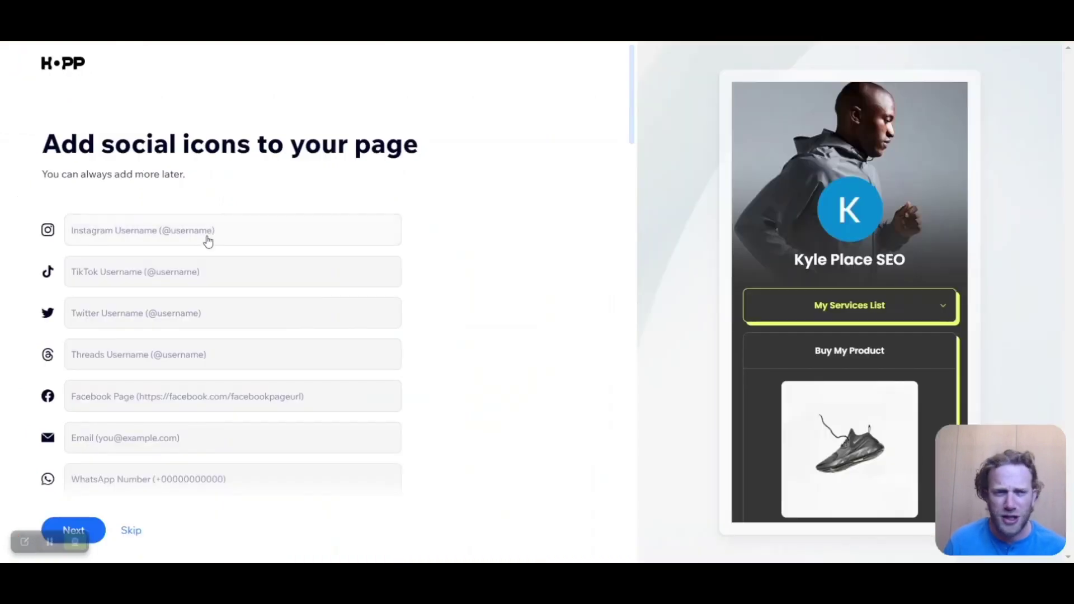
Step: Add TikTok, Instagram and Twitter icons by entering the username for each, and continue the setup
{"action": "left_click", "coordinate": [173, 284]}
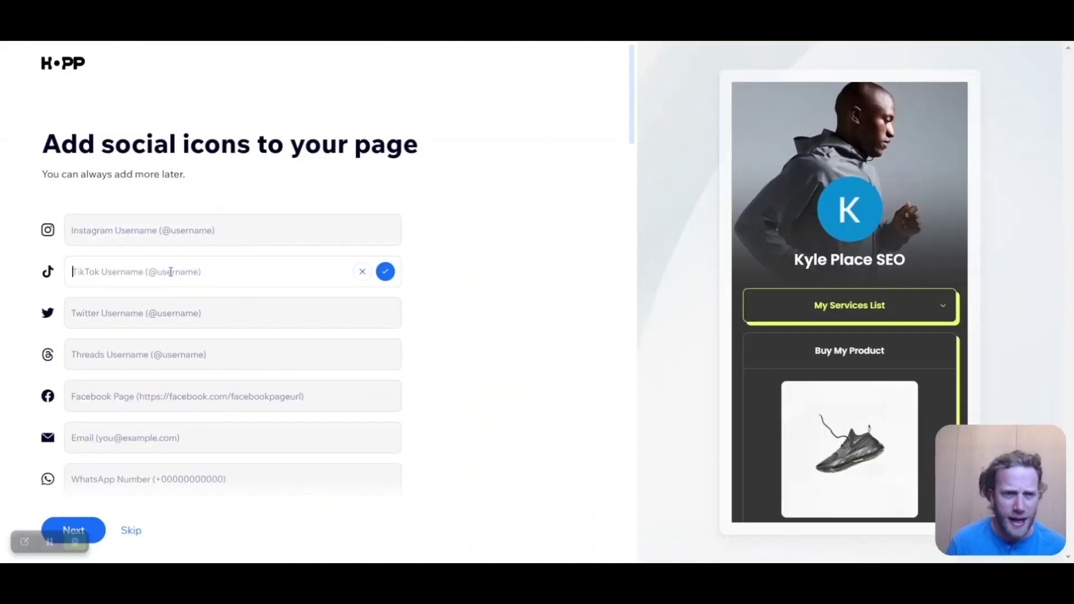
{"action": "type", "text": "@kyleplaceseo"}
{"action": "key", "text": "Return"}
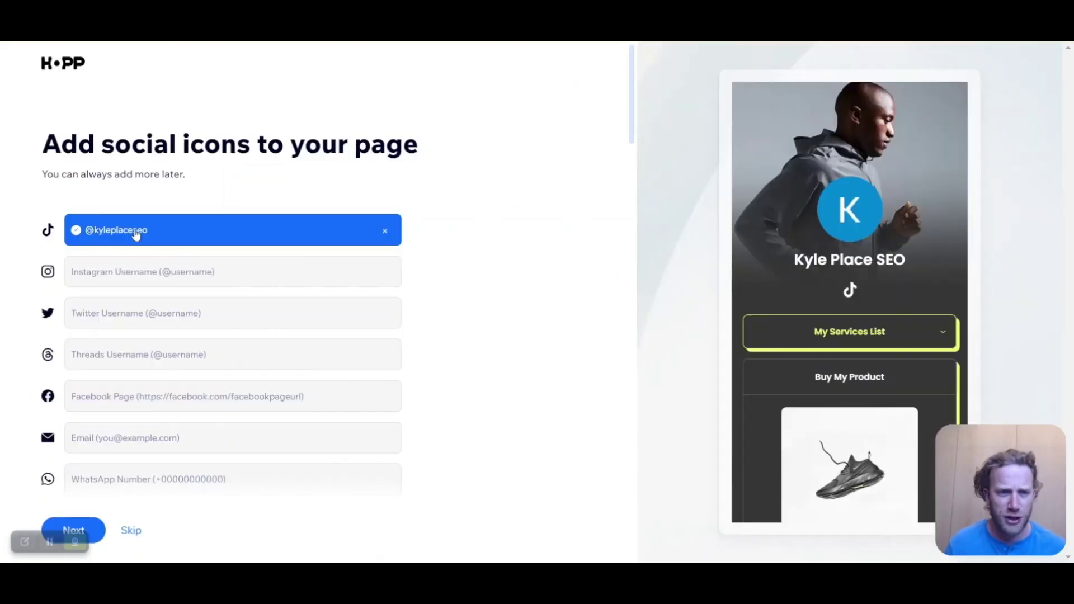
{"action": "left_click", "coordinate": [136, 273]}
{"action": "type", "text": "kylemp88"}
{"action": "key", "text": "Return"}
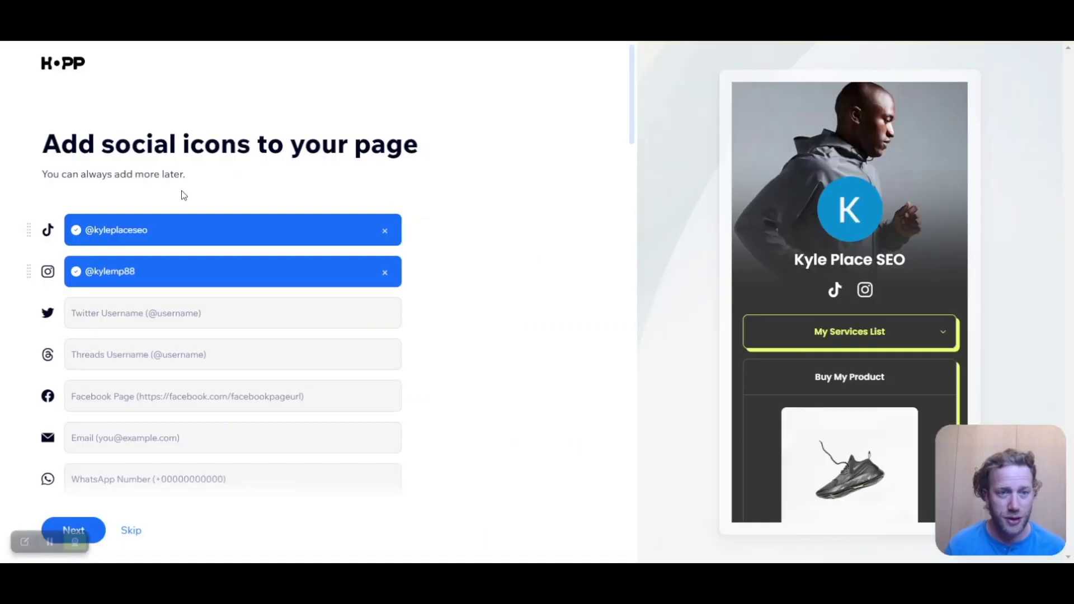
{"action": "left_click", "coordinate": [179, 311]}
{"action": "type", "text": "KylePlaceseo"}
{"action": "key", "text": "Return"}
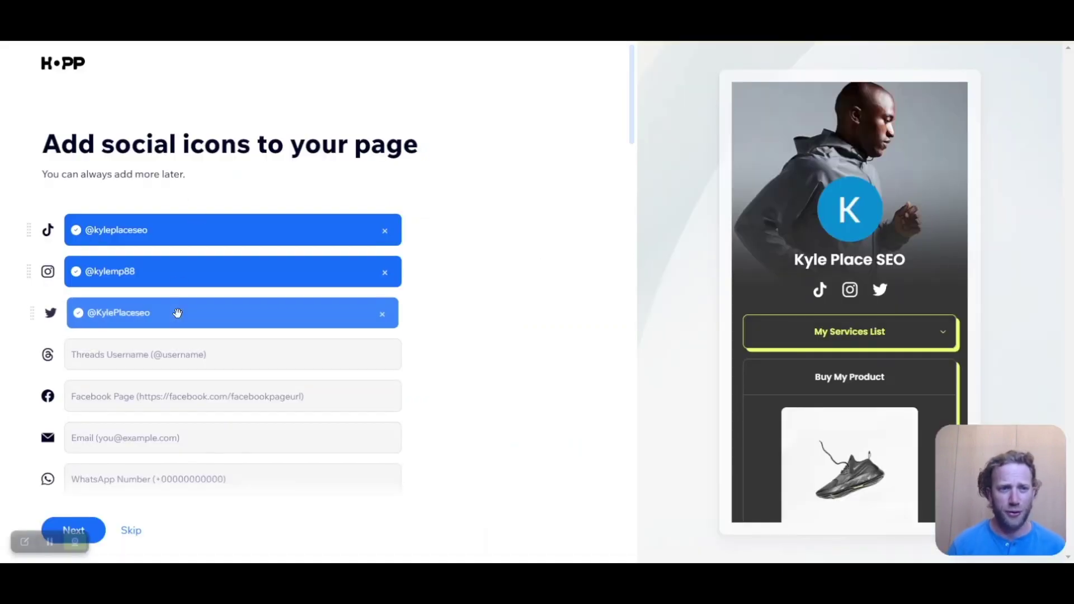
{"action": "left_click", "coordinate": [73, 530]}
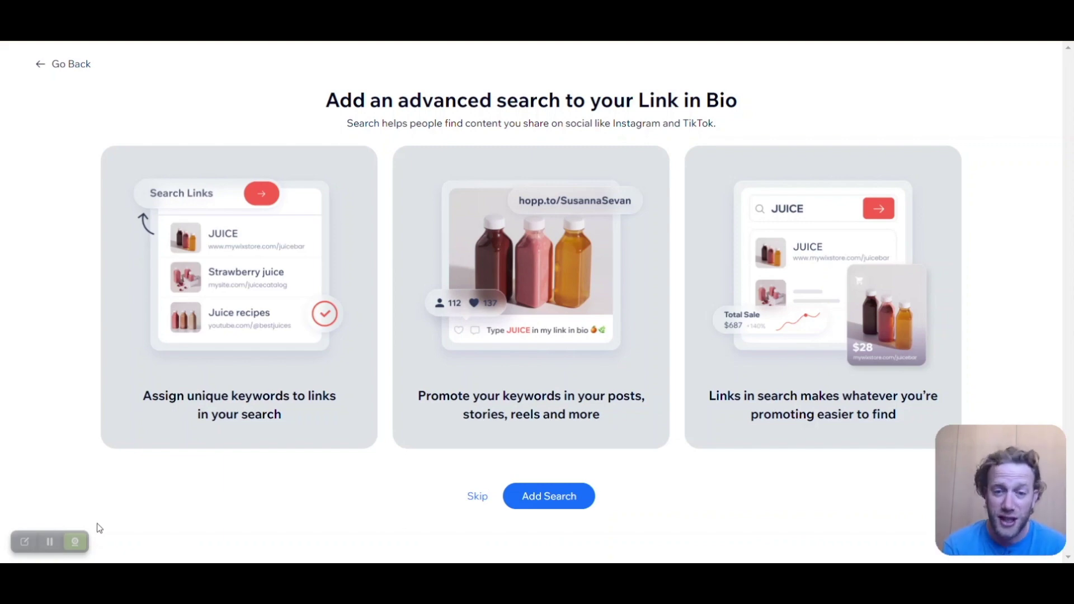
Step: Add the advanced search to the Link in Bio page and open the page for editing
{"action": "left_click", "coordinate": [532, 497]}
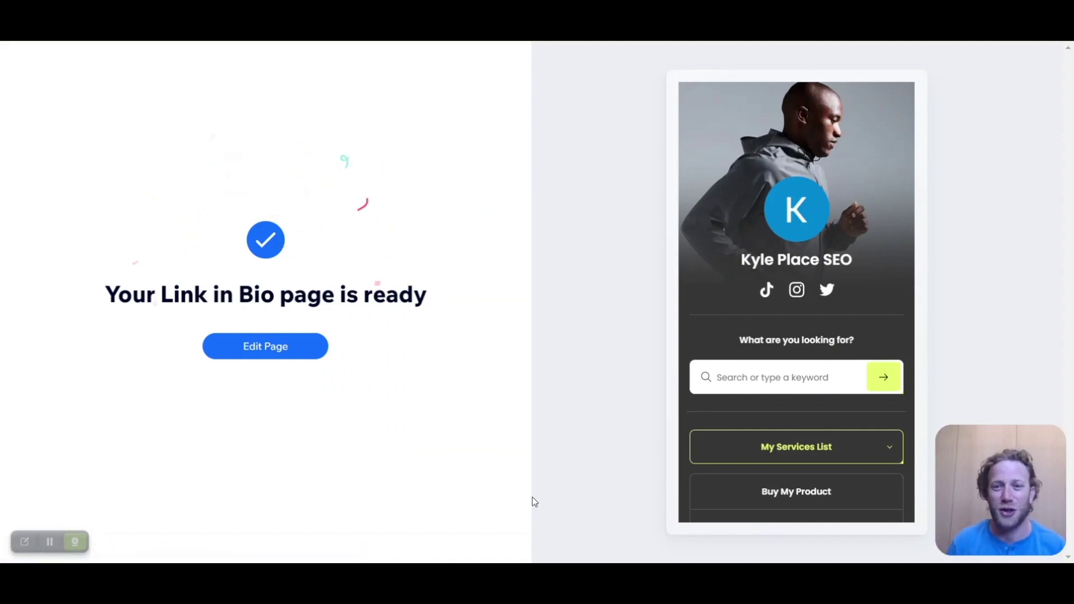
{"action": "left_click", "coordinate": [275, 357]}
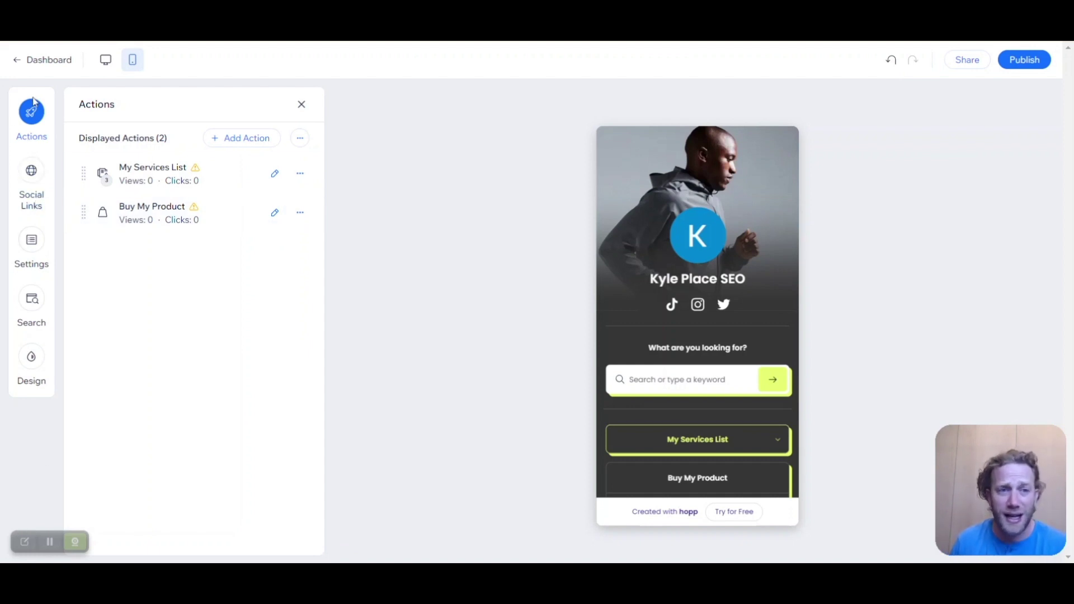
Step: Review the page's social links and the available design layouts, keeping the current layout
{"action": "left_click", "coordinate": [31, 170]}
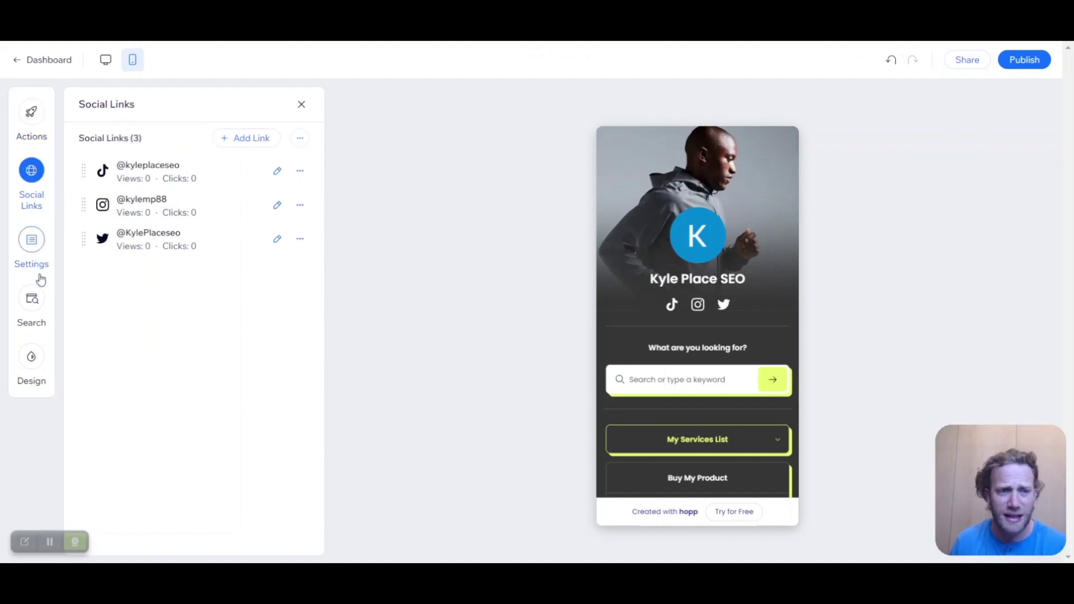
{"action": "left_click", "coordinate": [28, 366]}
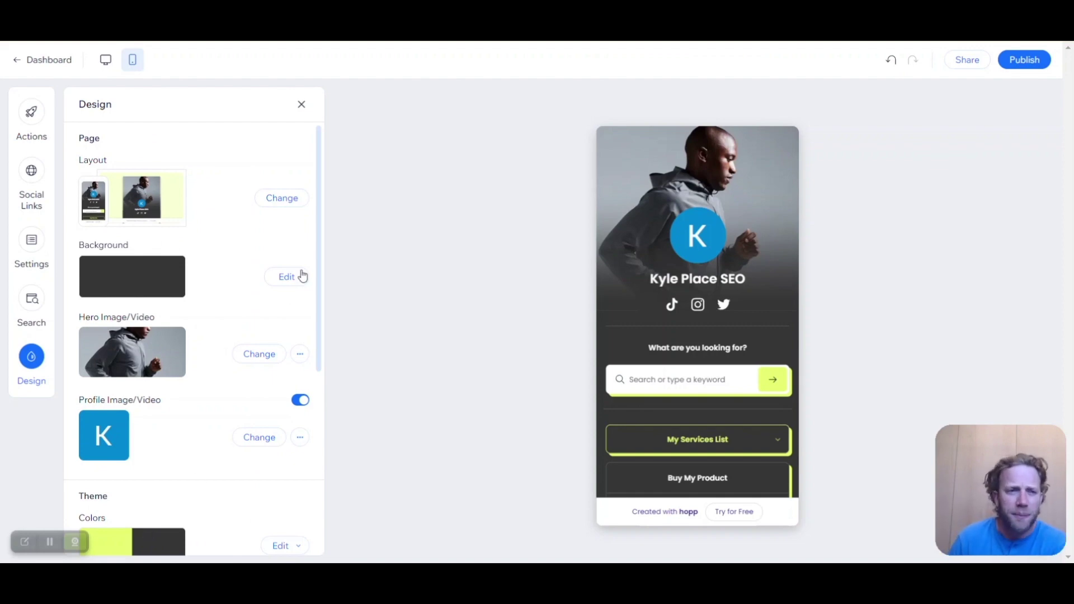
{"action": "left_click", "coordinate": [282, 199]}
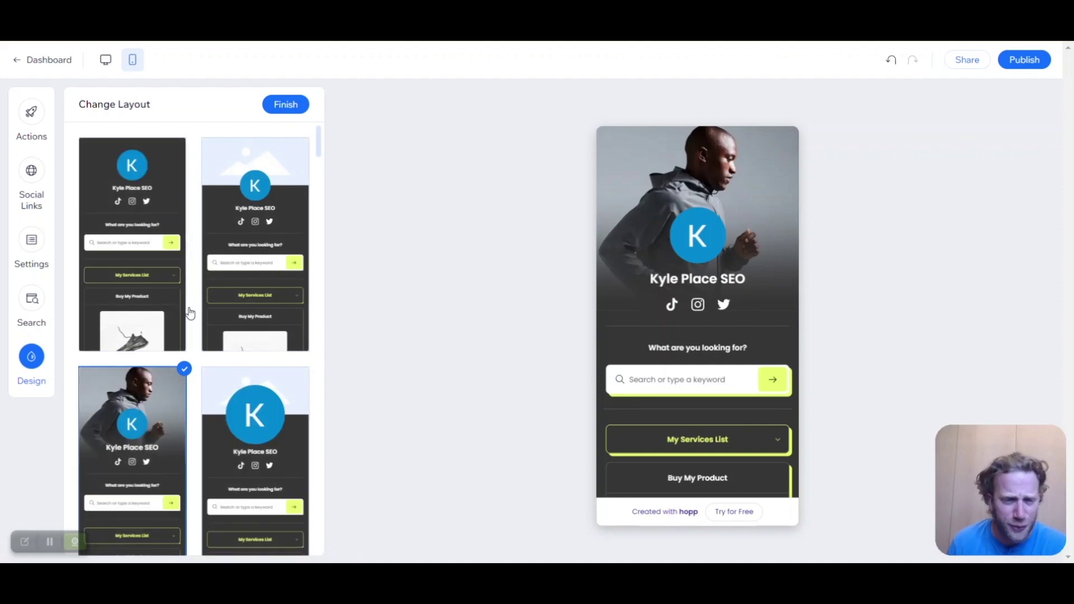
{"action": "left_click", "coordinate": [286, 105]}
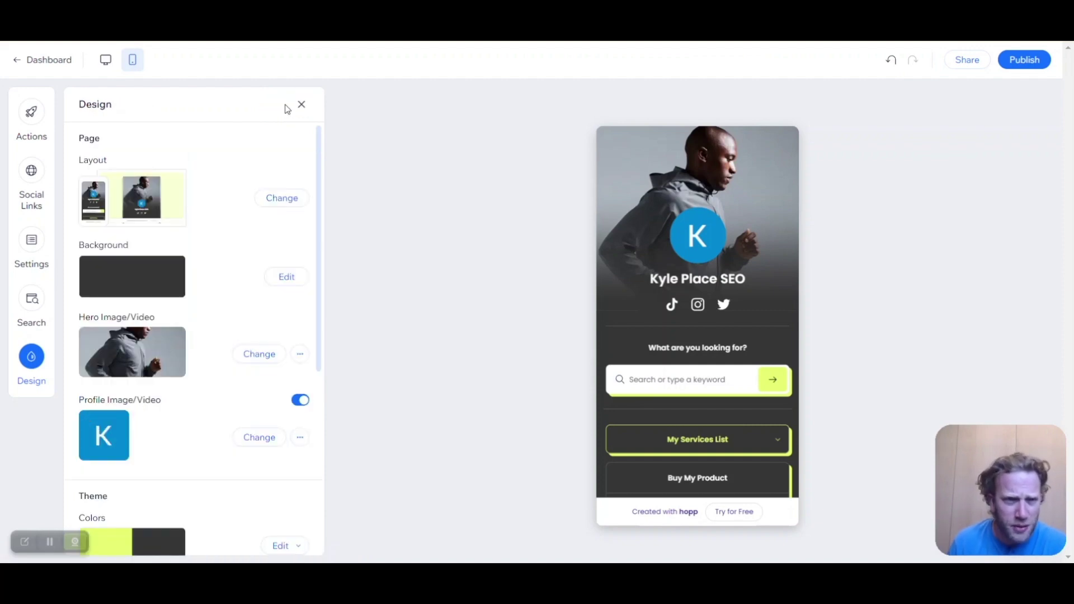
Step: Replace the hero image with the 12-second dark green dotted-wave video from the Wix media library
{"action": "left_click", "coordinate": [261, 355]}
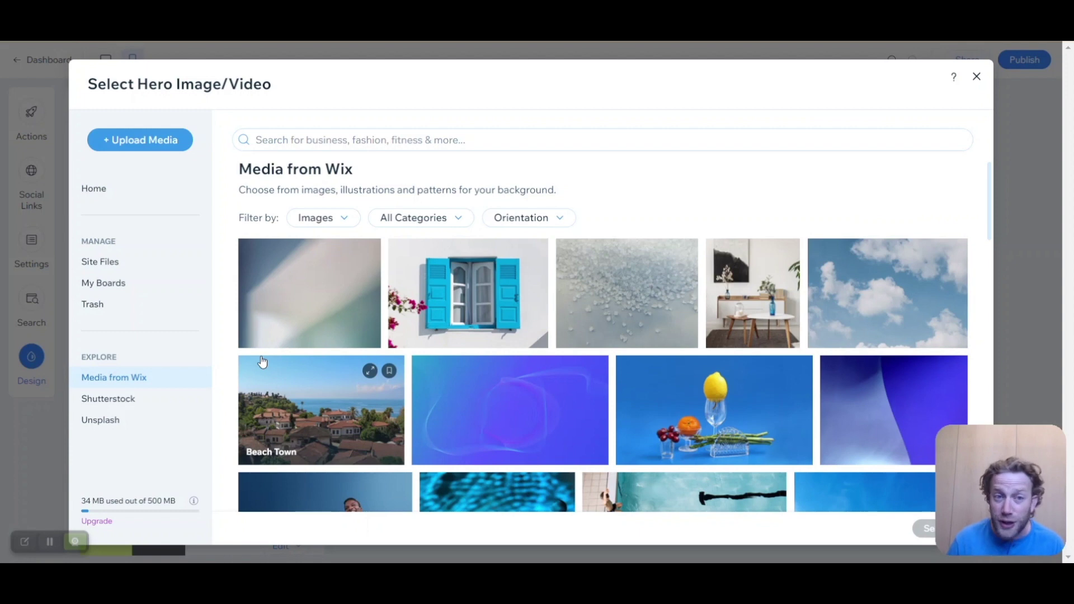
{"action": "left_click", "coordinate": [344, 222]}
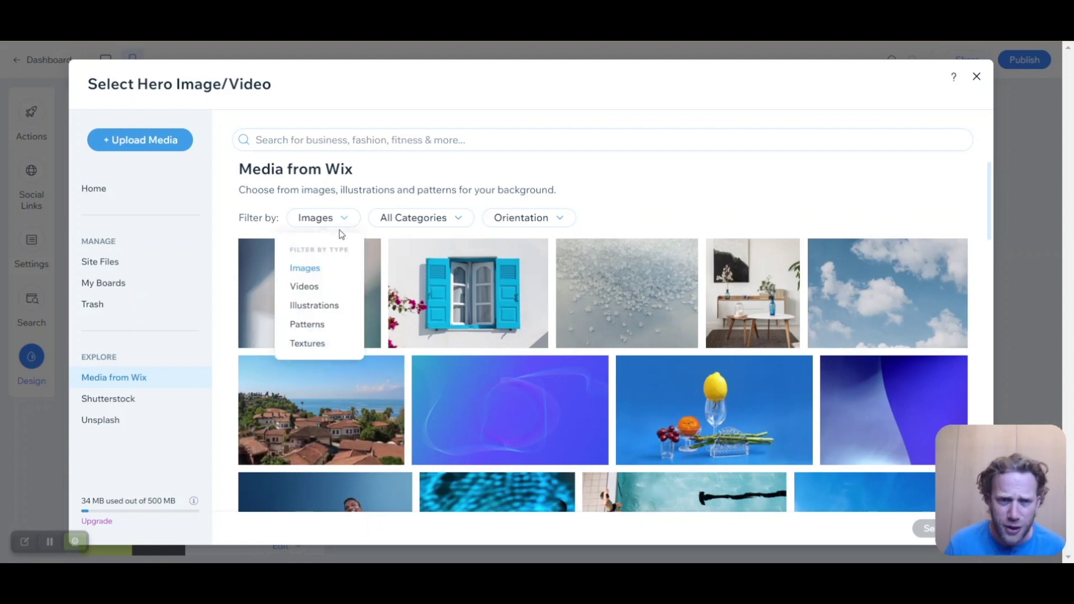
{"action": "left_click", "coordinate": [318, 289]}
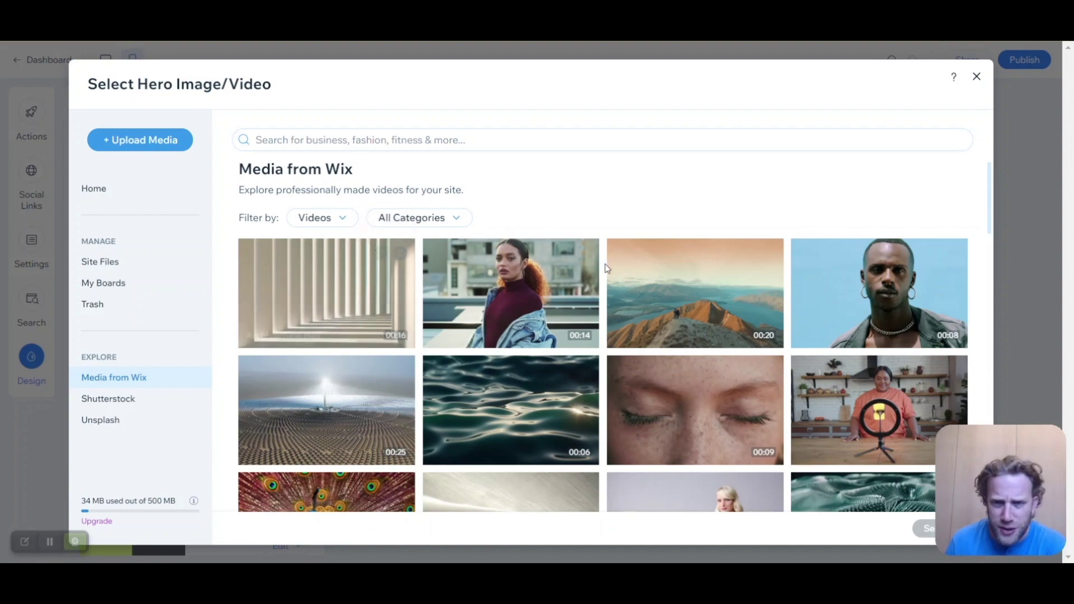
{"action": "scroll", "coordinate": [607, 269], "scroll_direction": "down", "scroll_amount": 5}
{"action": "left_click", "coordinate": [878, 269]}
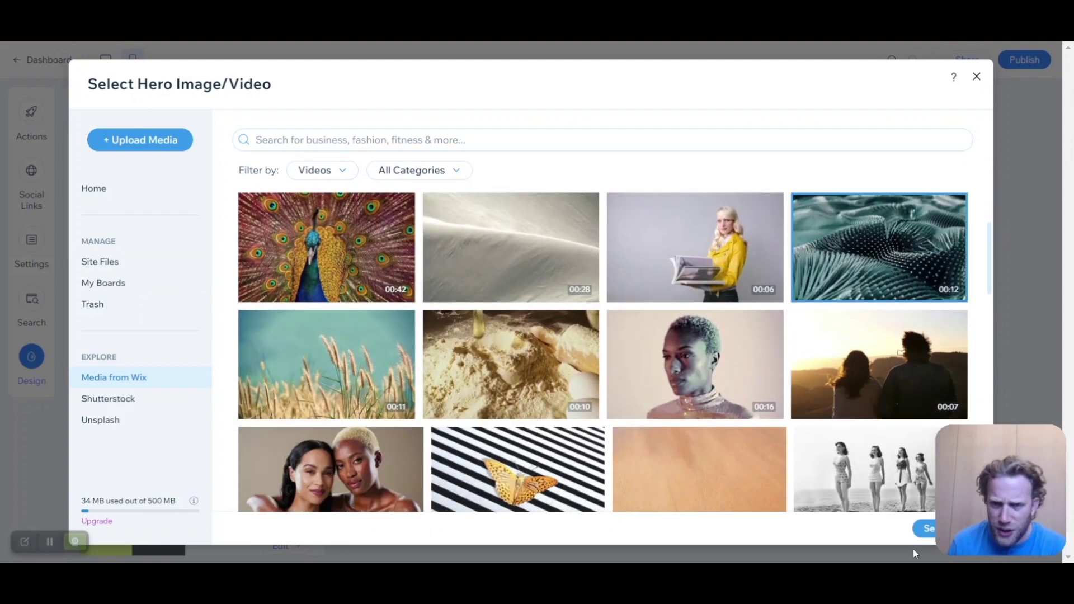
{"action": "left_click", "coordinate": [925, 529]}
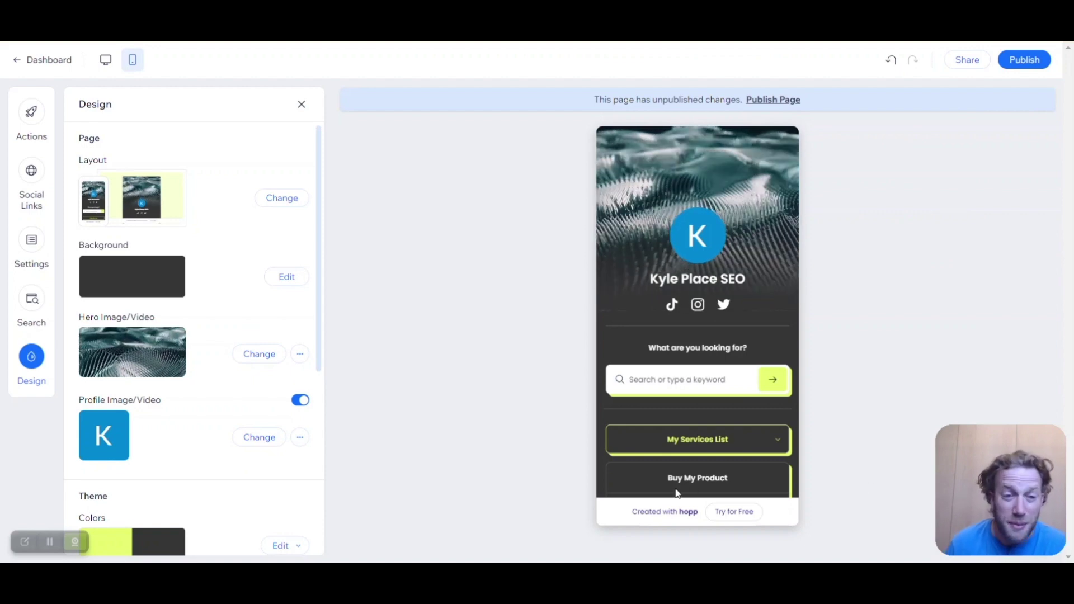
Step: Set the hero media to the Site Files photo of the seated man in a blue cap, from the SEO and content writer images
{"action": "left_click", "coordinate": [247, 359]}
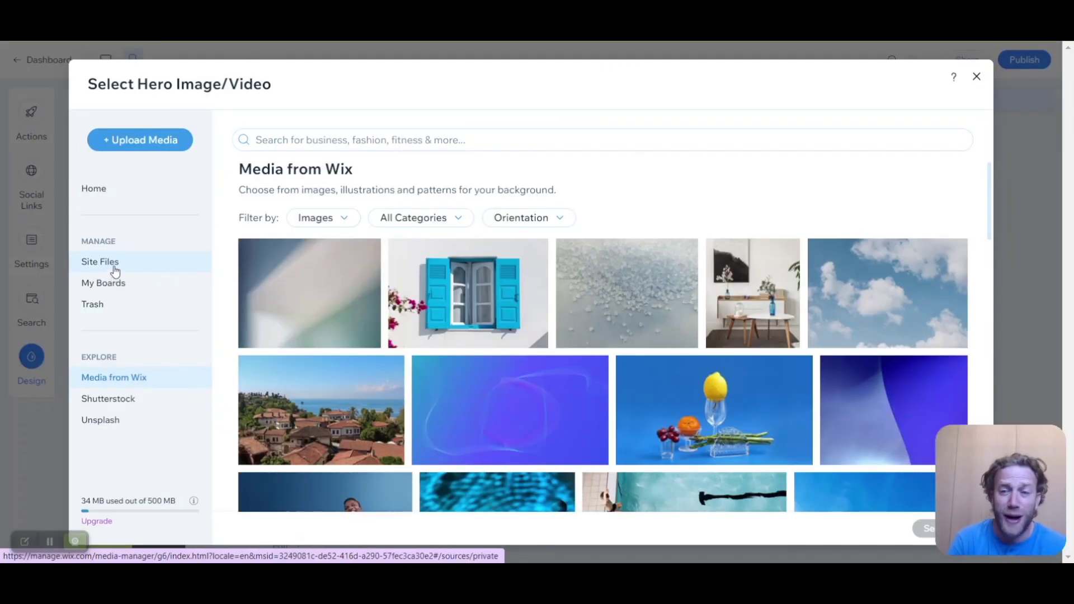
{"action": "left_click", "coordinate": [115, 272]}
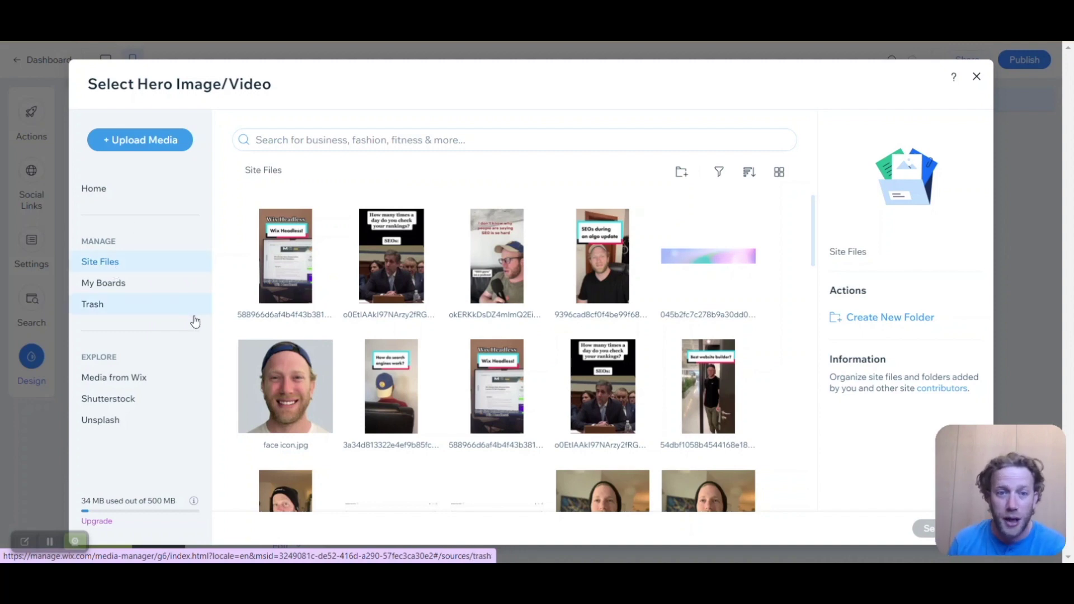
{"action": "scroll", "coordinate": [376, 304], "scroll_direction": "down", "scroll_amount": 2}
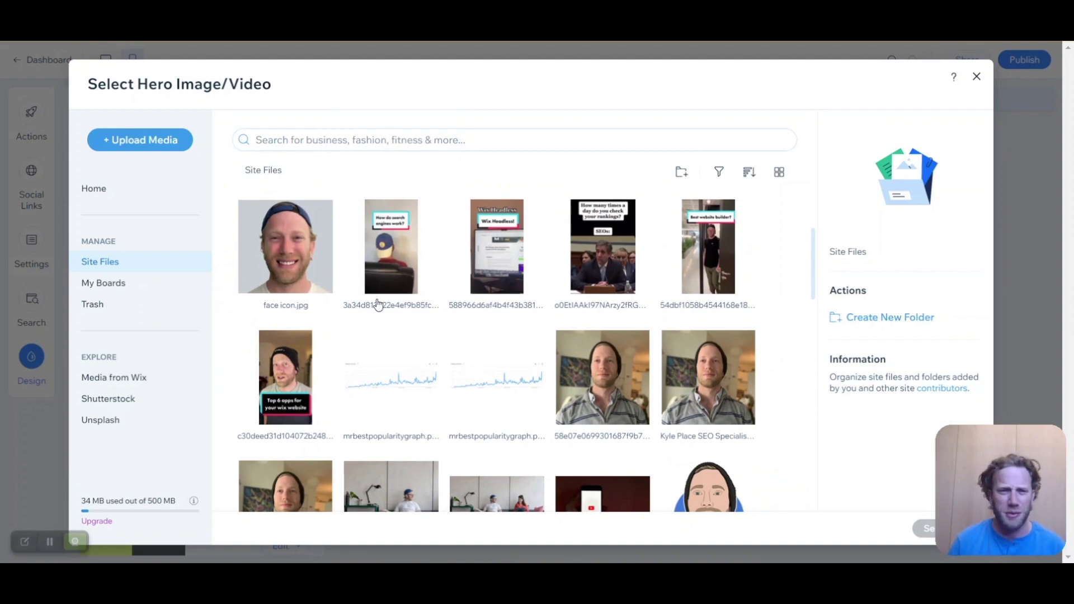
{"action": "scroll", "coordinate": [523, 338], "scroll_direction": "down", "scroll_amount": 3}
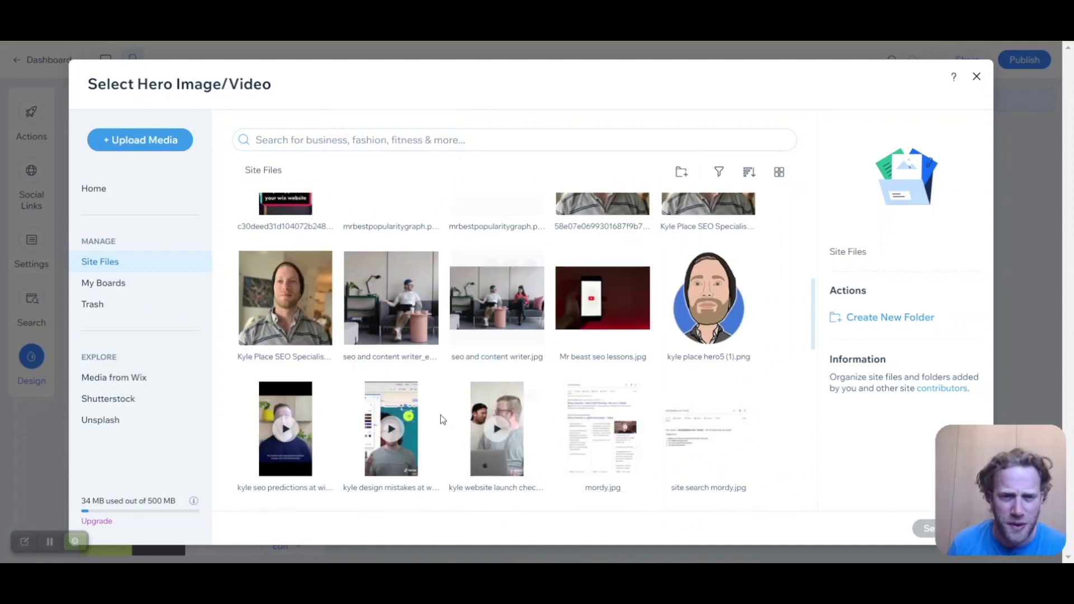
{"action": "left_click", "coordinate": [392, 302]}
{"action": "left_click", "coordinate": [925, 531]}
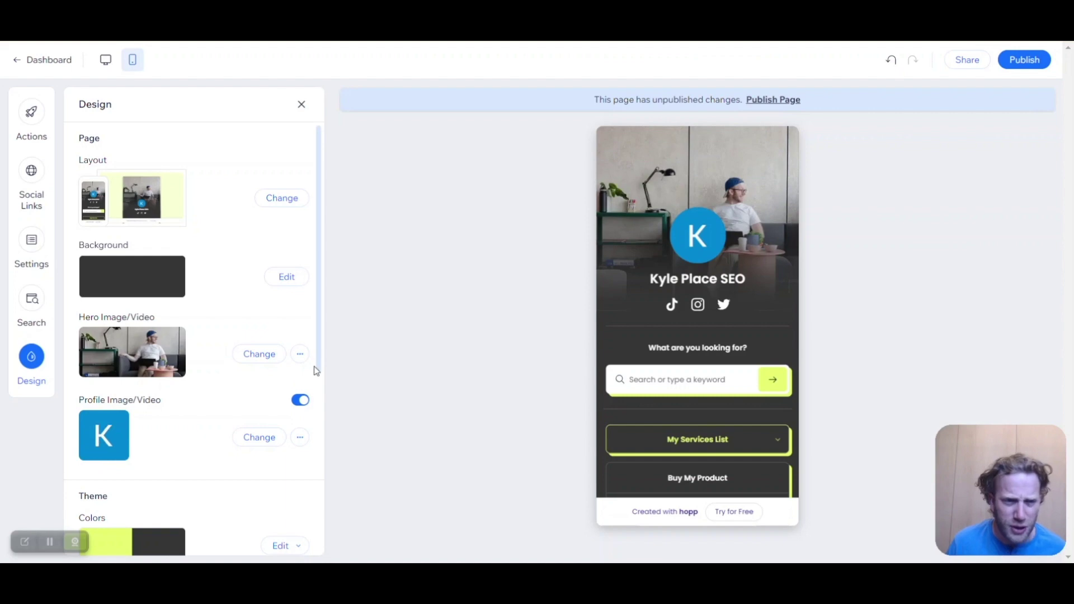
Step: Replace the profile image with the cartoon portrait favicon.jpg from Site Files
{"action": "left_click", "coordinate": [273, 436]}
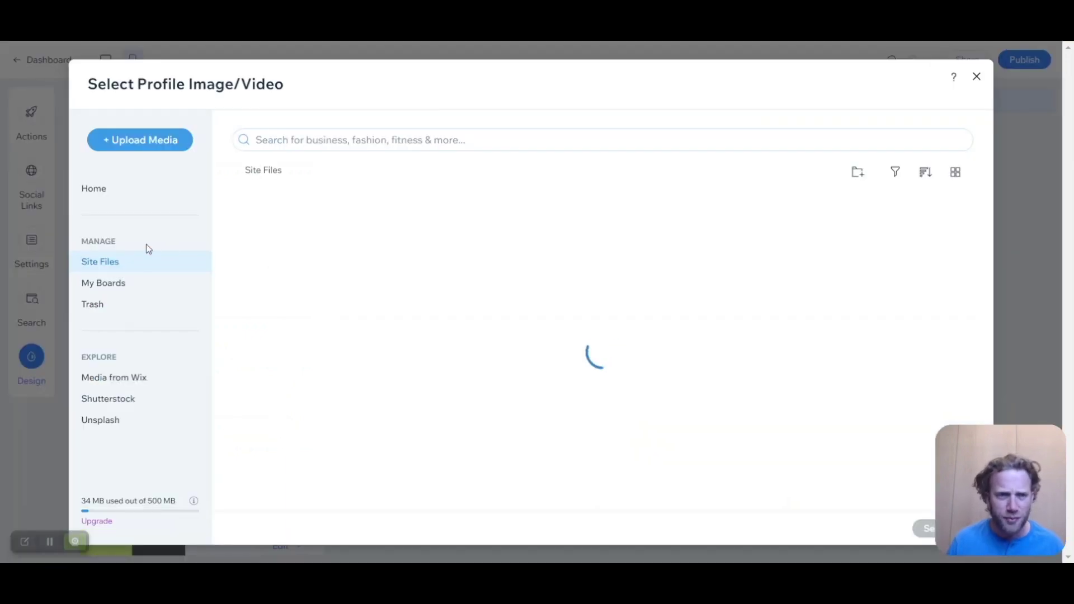
{"action": "scroll", "coordinate": [513, 302], "scroll_direction": "down", "scroll_amount": 15}
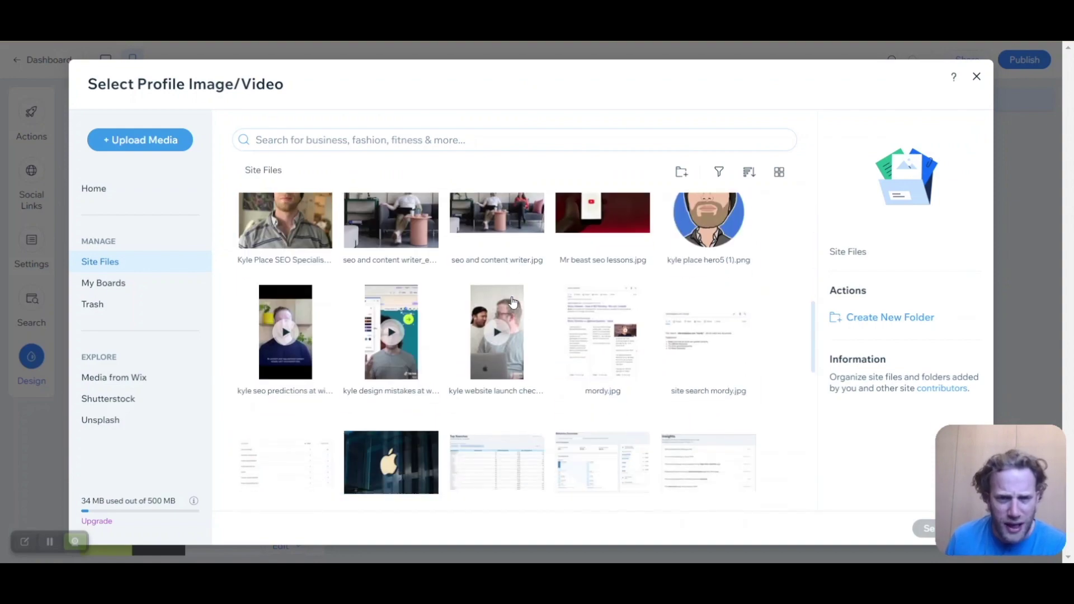
{"action": "scroll", "coordinate": [513, 302], "scroll_direction": "down", "scroll_amount": 10}
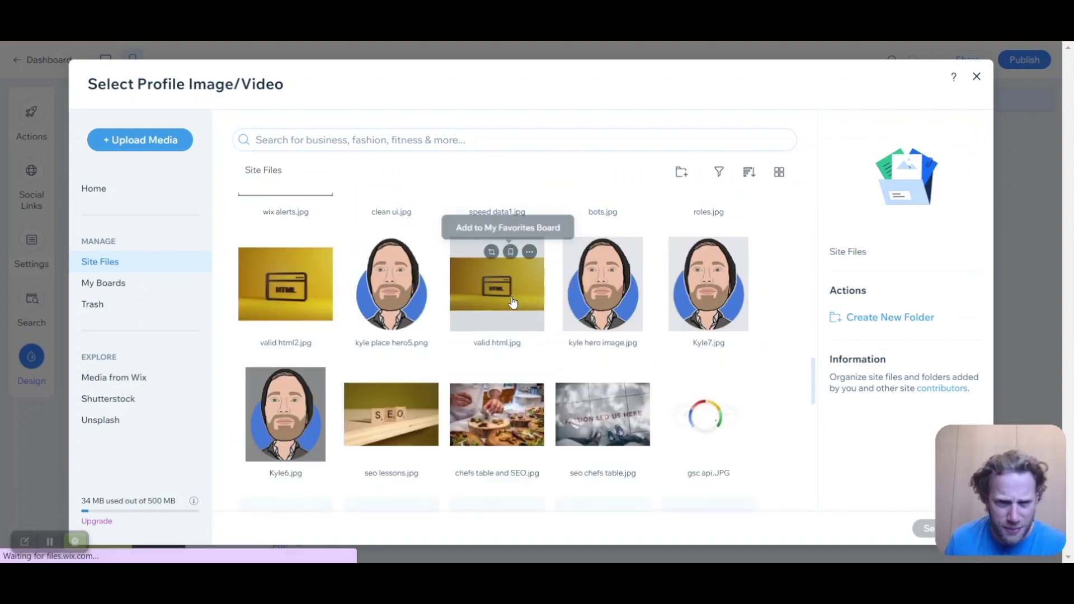
{"action": "scroll", "coordinate": [512, 303], "scroll_direction": "down", "scroll_amount": 1}
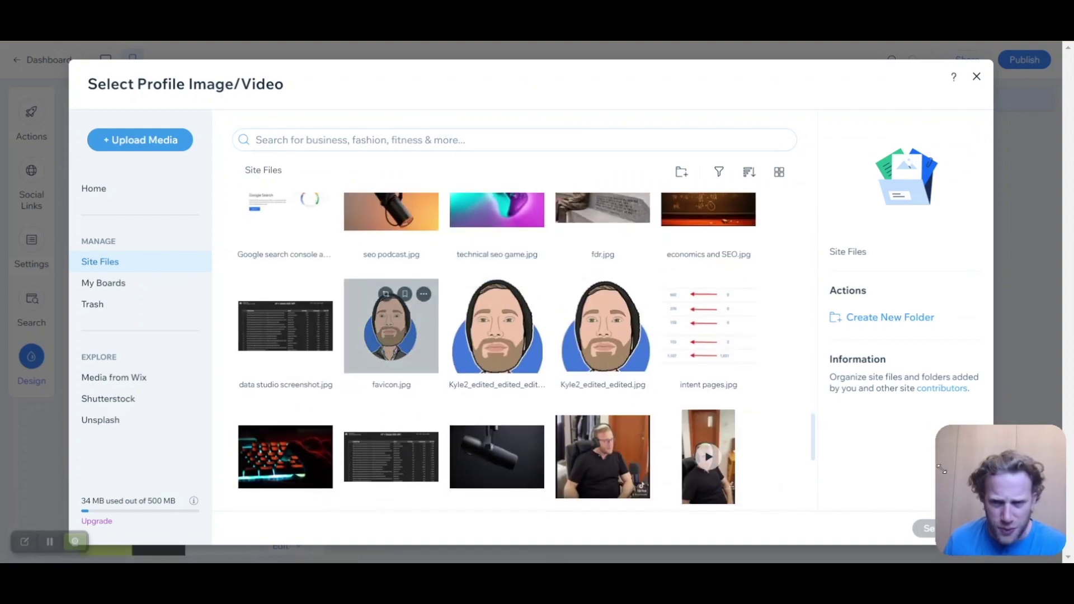
{"action": "left_click", "coordinate": [391, 336]}
{"action": "left_click", "coordinate": [926, 534]}
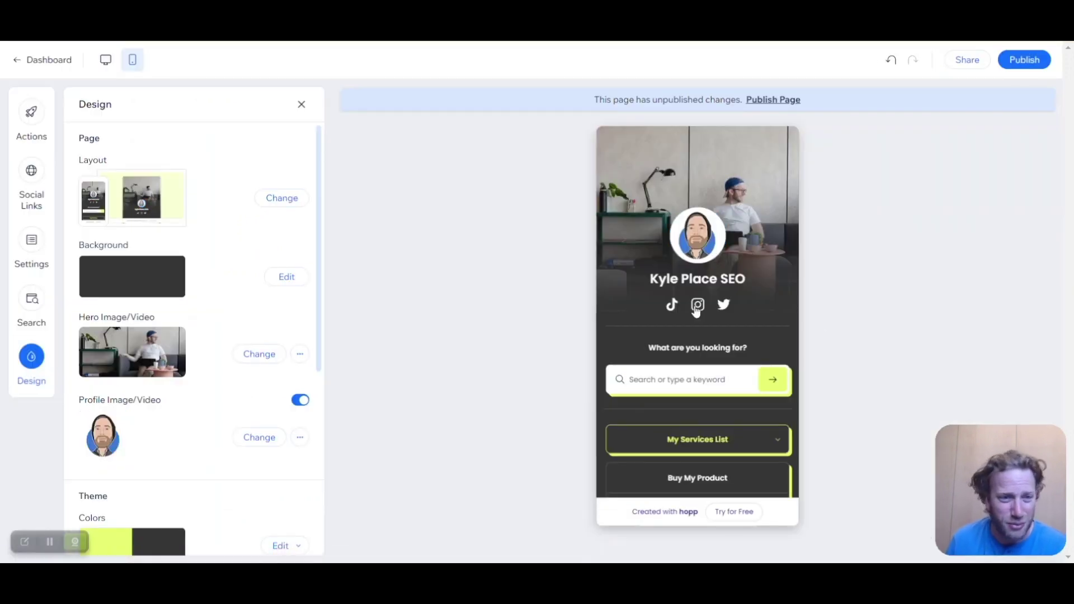
Step: Try several featured color themes and set the page's theme to the navy and pale blue pair
{"action": "scroll", "coordinate": [255, 399], "scroll_direction": "down", "scroll_amount": 3}
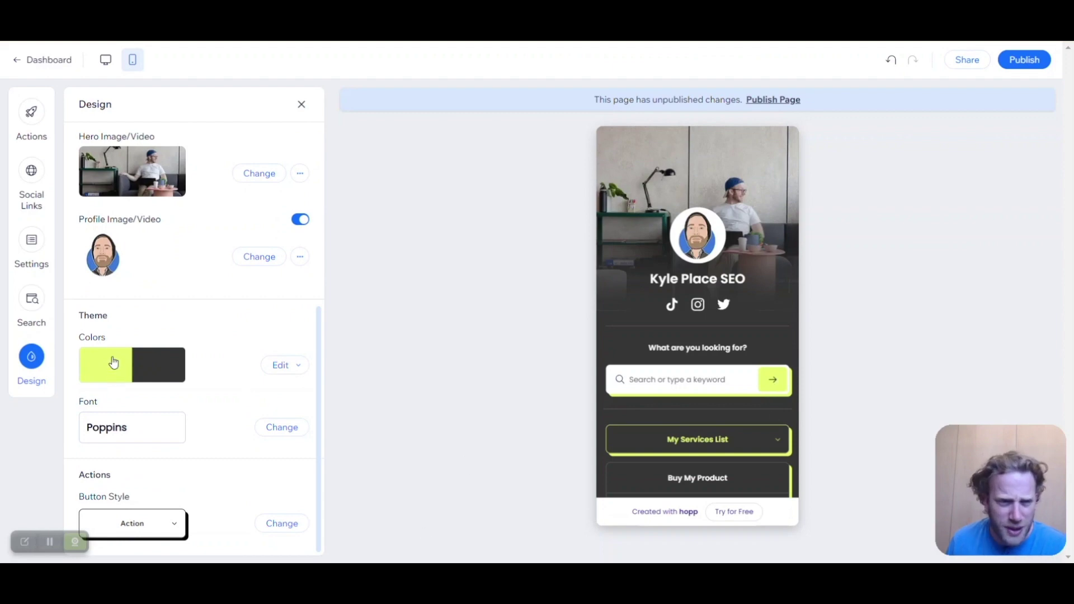
{"action": "left_click", "coordinate": [274, 372]}
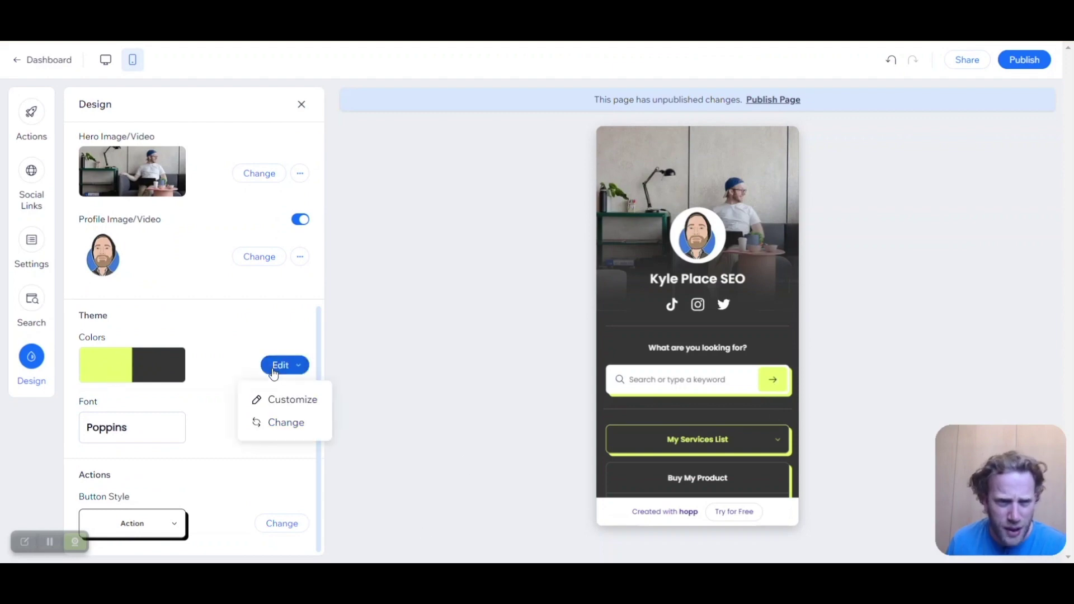
{"action": "left_click", "coordinate": [286, 422]}
{"action": "left_click", "coordinate": [185, 259]}
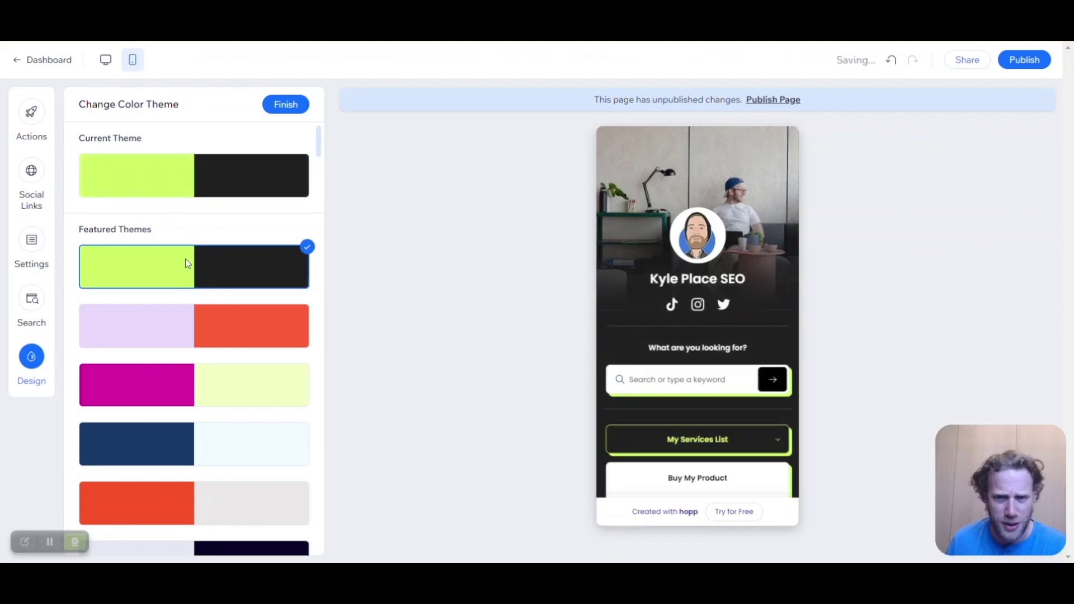
{"action": "left_click", "coordinate": [222, 341]}
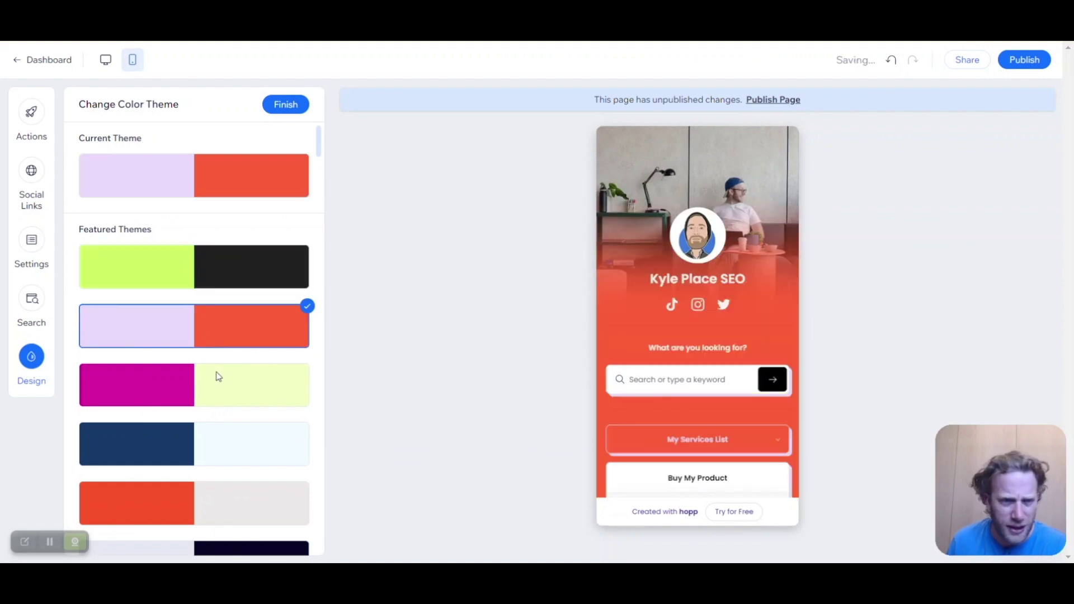
{"action": "left_click", "coordinate": [217, 386]}
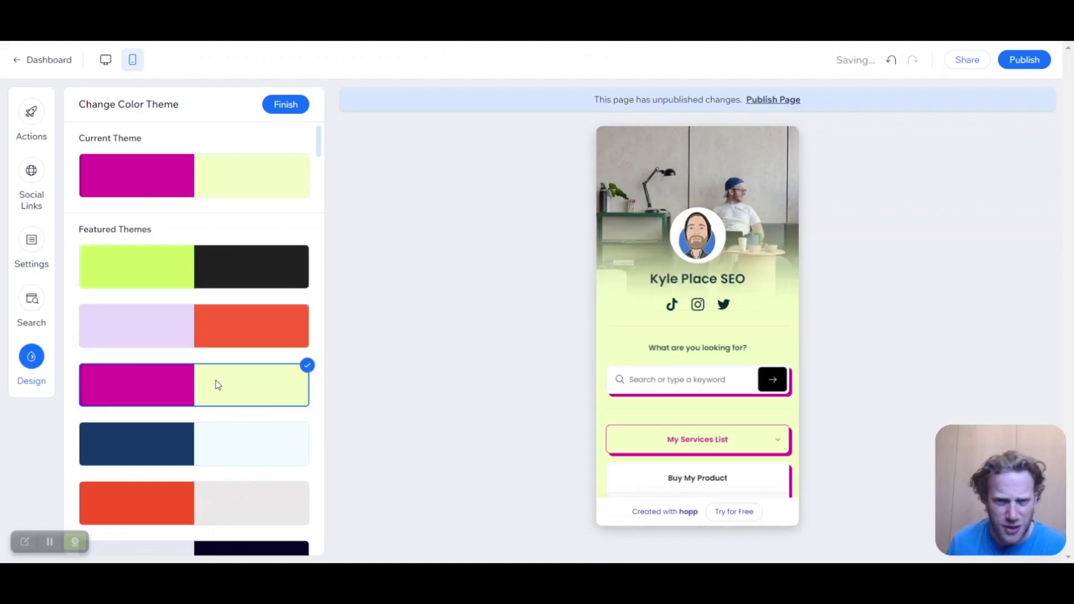
{"action": "left_click", "coordinate": [217, 454]}
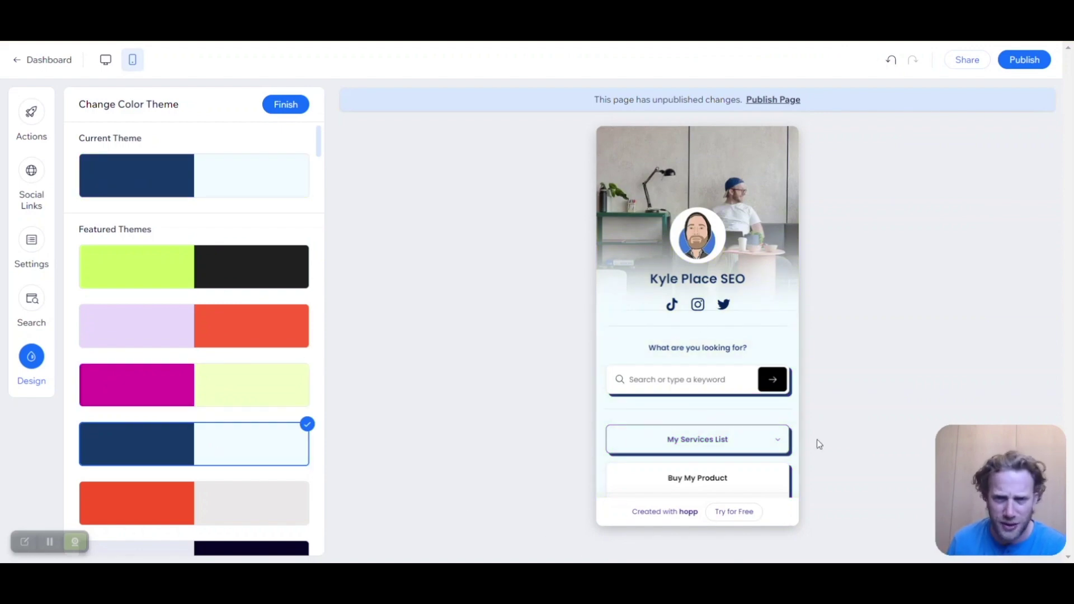
{"action": "left_click", "coordinate": [286, 103]}
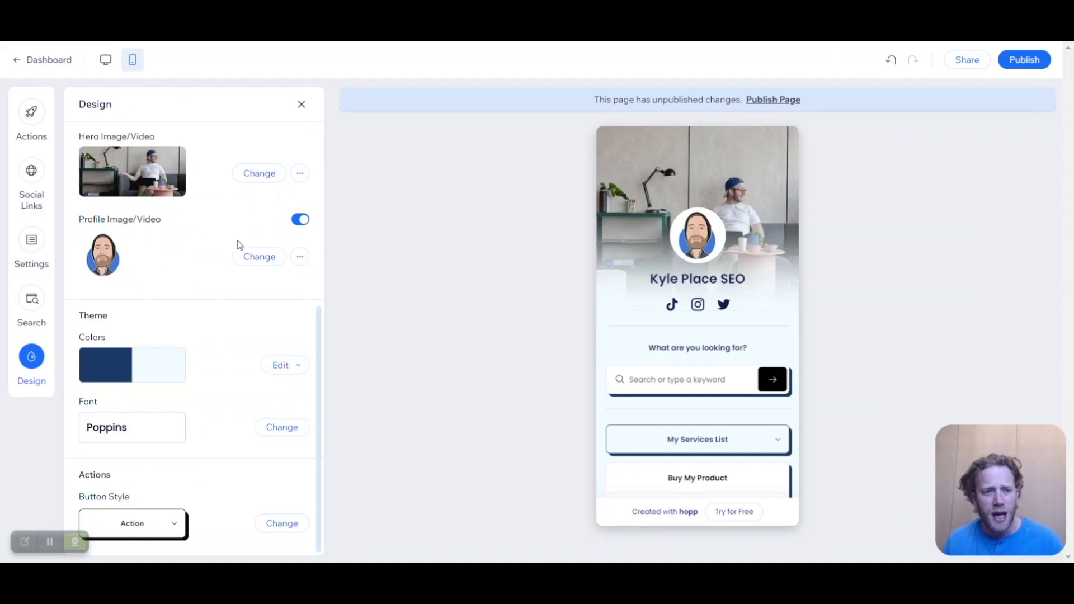
Step: Keep the Poppins page font and set the action button style to the fully rounded outline with a solid drop shadow
{"action": "left_click", "coordinate": [126, 432]}
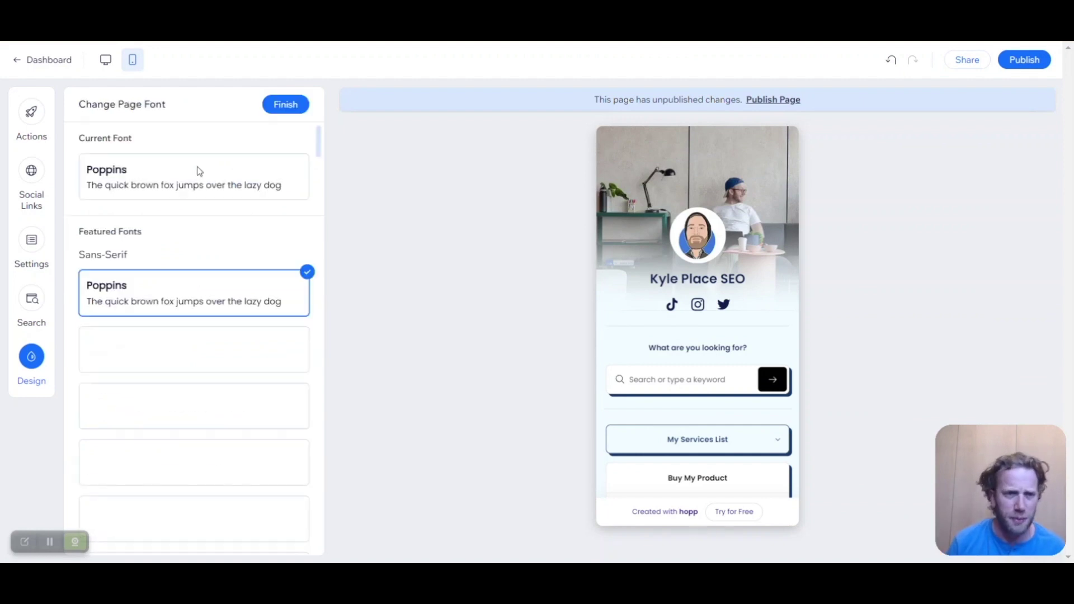
{"action": "left_click", "coordinate": [286, 107]}
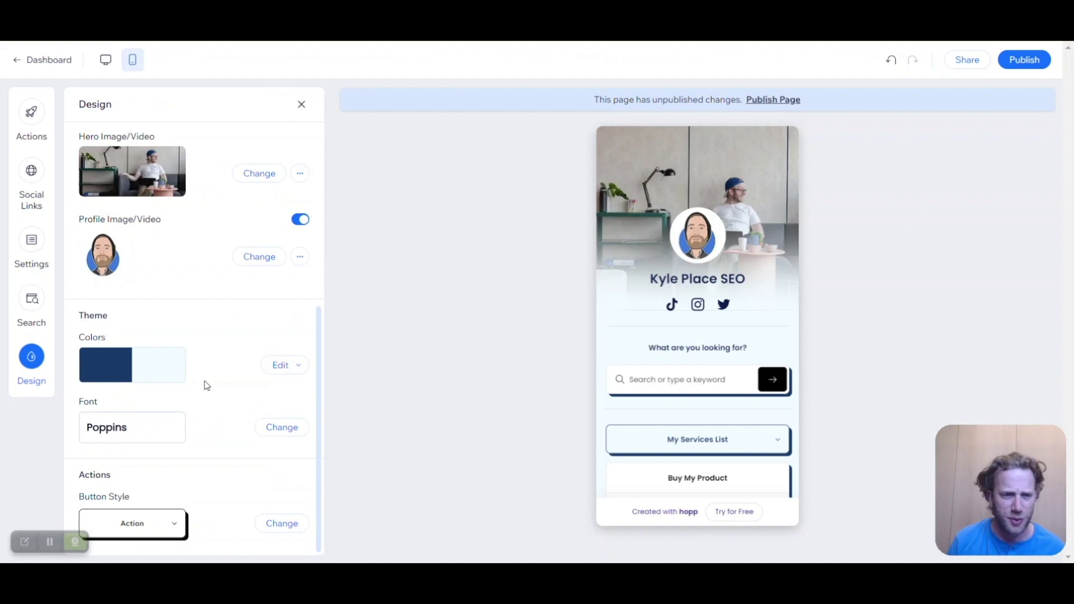
{"action": "left_click", "coordinate": [169, 528]}
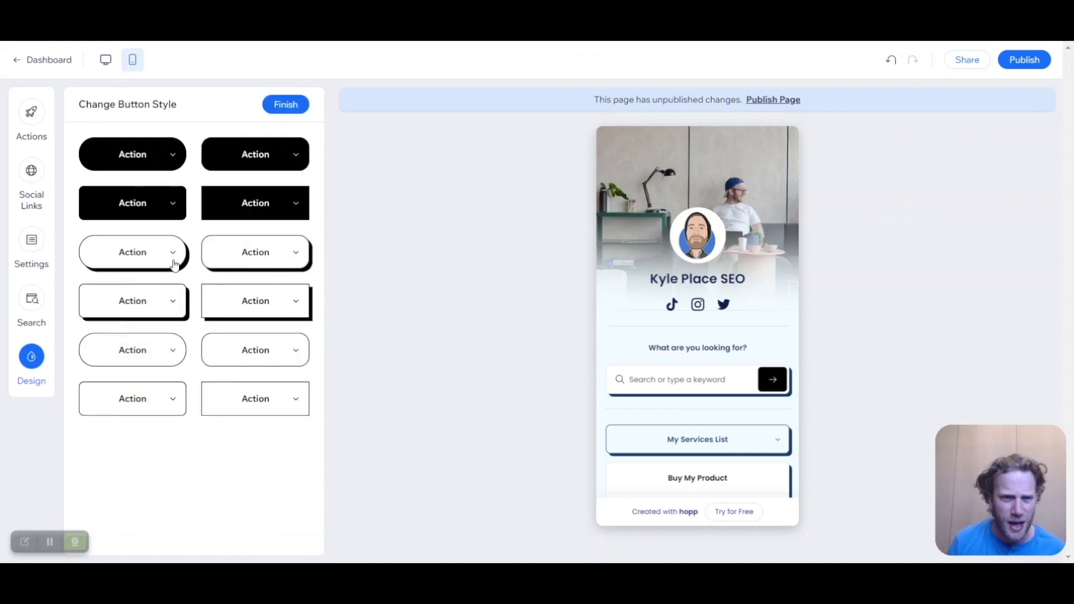
{"action": "left_click", "coordinate": [133, 255]}
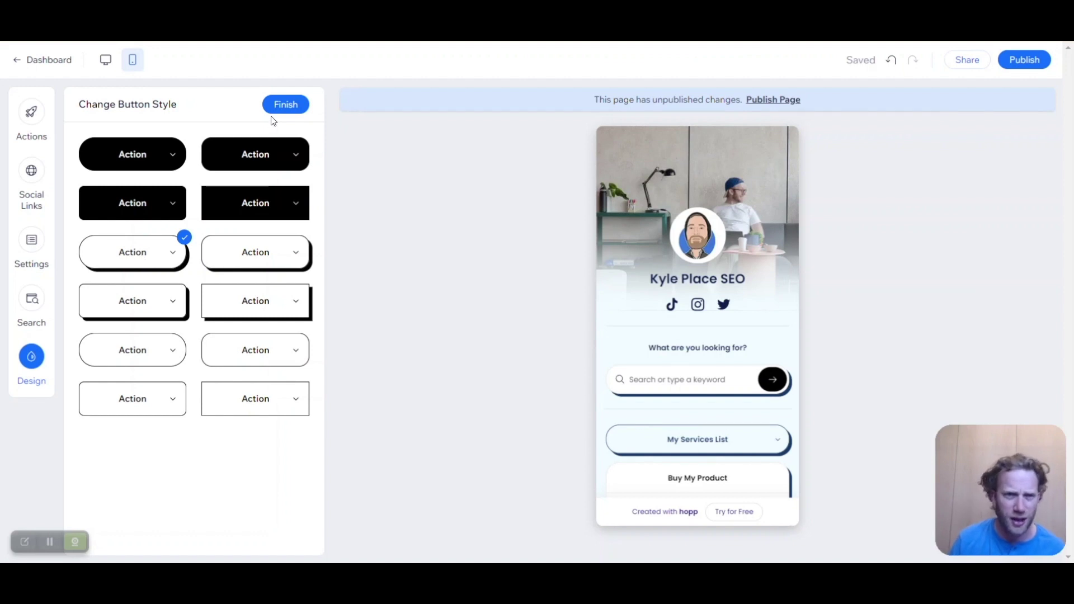
{"action": "left_click", "coordinate": [286, 106]}
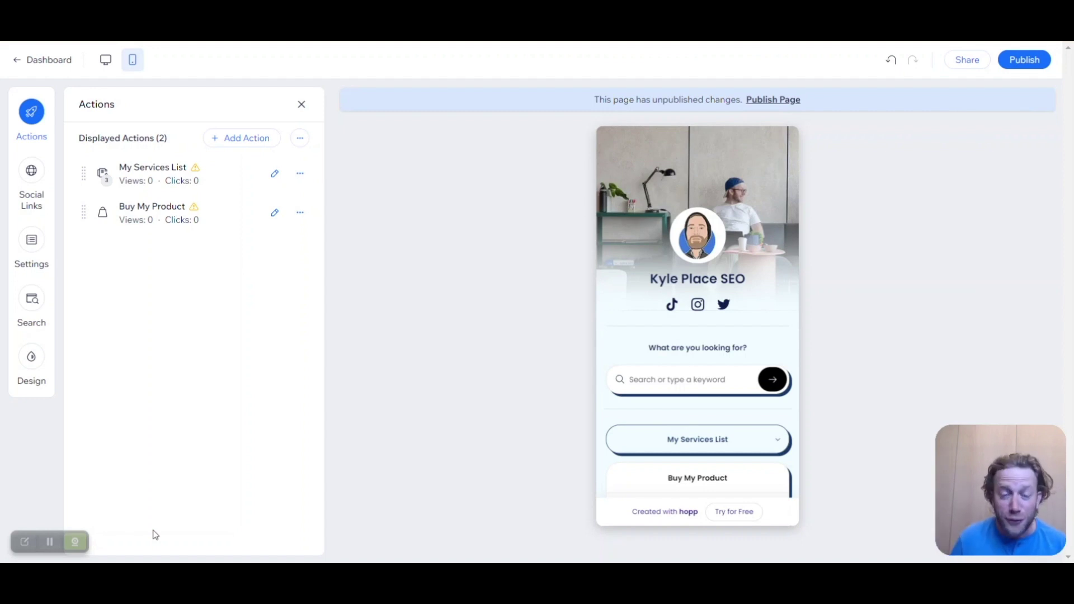
Step: Hide the My Services List and Buy My Product actions from the page
{"action": "left_click", "coordinate": [300, 173]}
{"action": "left_click", "coordinate": [288, 278]}
{"action": "left_click", "coordinate": [301, 219]}
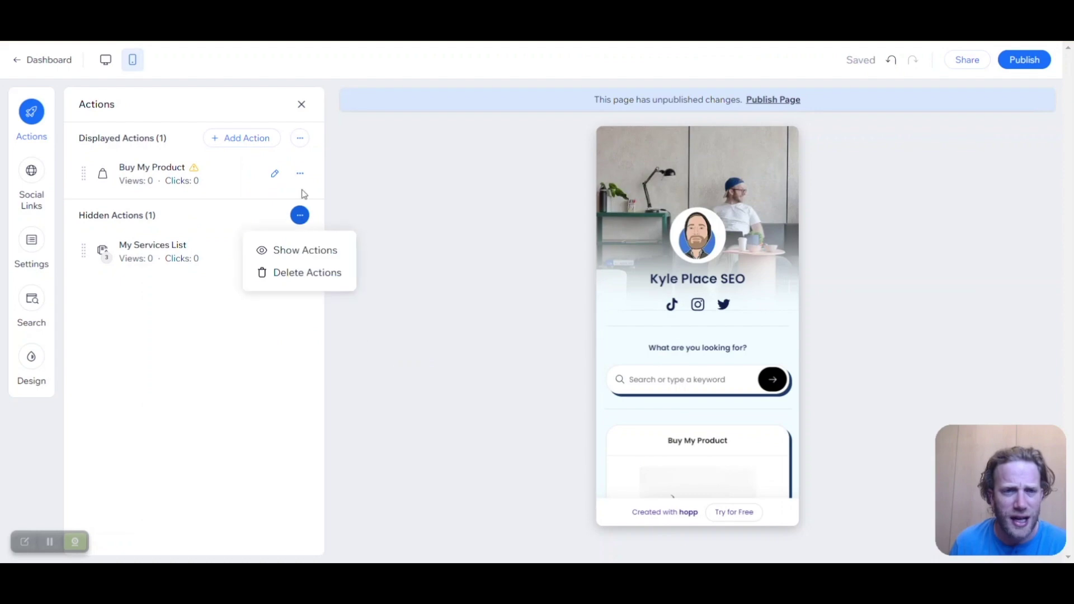
{"action": "left_click", "coordinate": [300, 174]}
{"action": "left_click", "coordinate": [295, 279]}
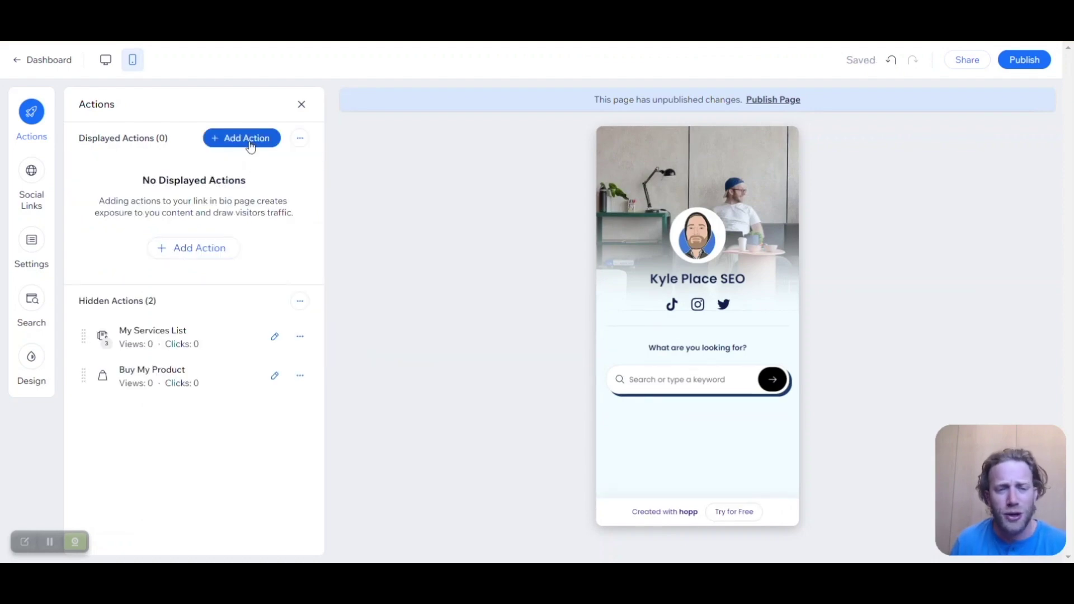
Step: Add a single Link action from the Promote Something group, pointing to the owner's wixsite.com website address
{"action": "left_click", "coordinate": [251, 141]}
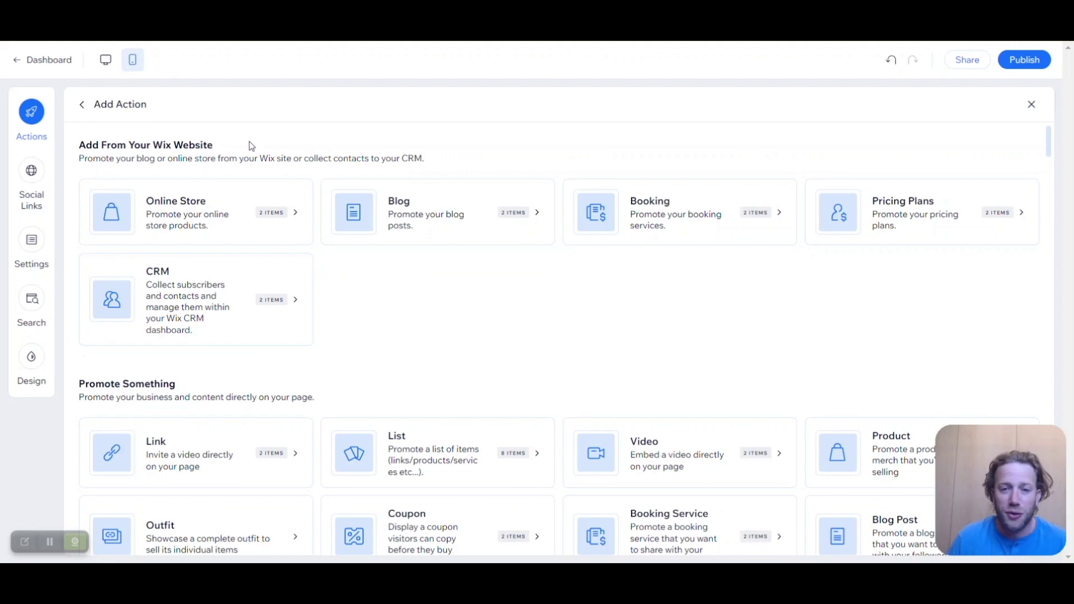
{"action": "scroll", "coordinate": [251, 146], "scroll_direction": "down", "scroll_amount": 8}
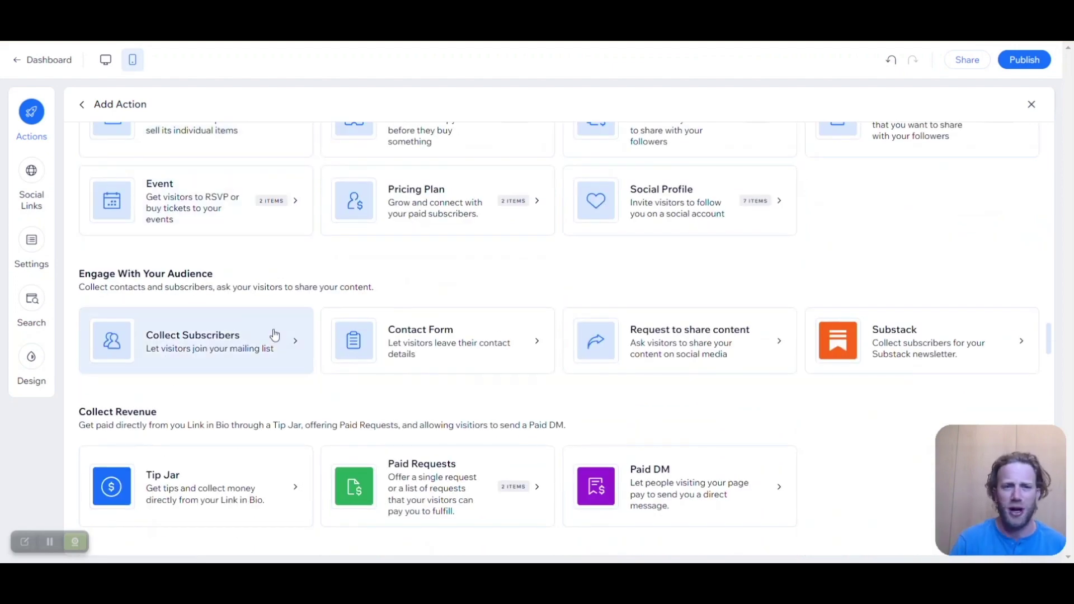
{"action": "scroll", "coordinate": [275, 334], "scroll_direction": "up", "scroll_amount": 5}
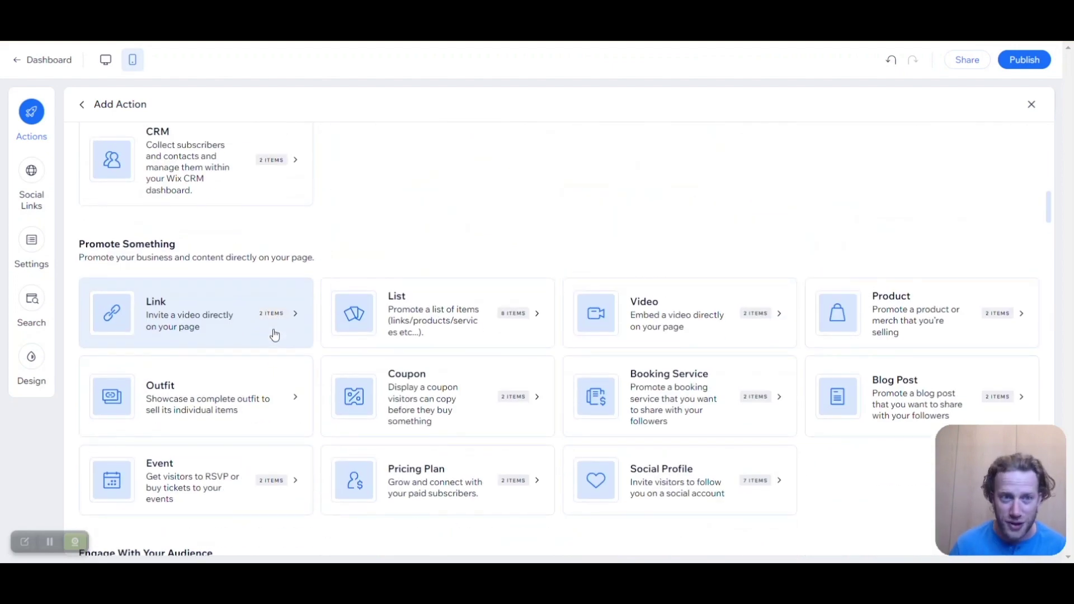
{"action": "scroll", "coordinate": [275, 335], "scroll_direction": "up", "scroll_amount": 3}
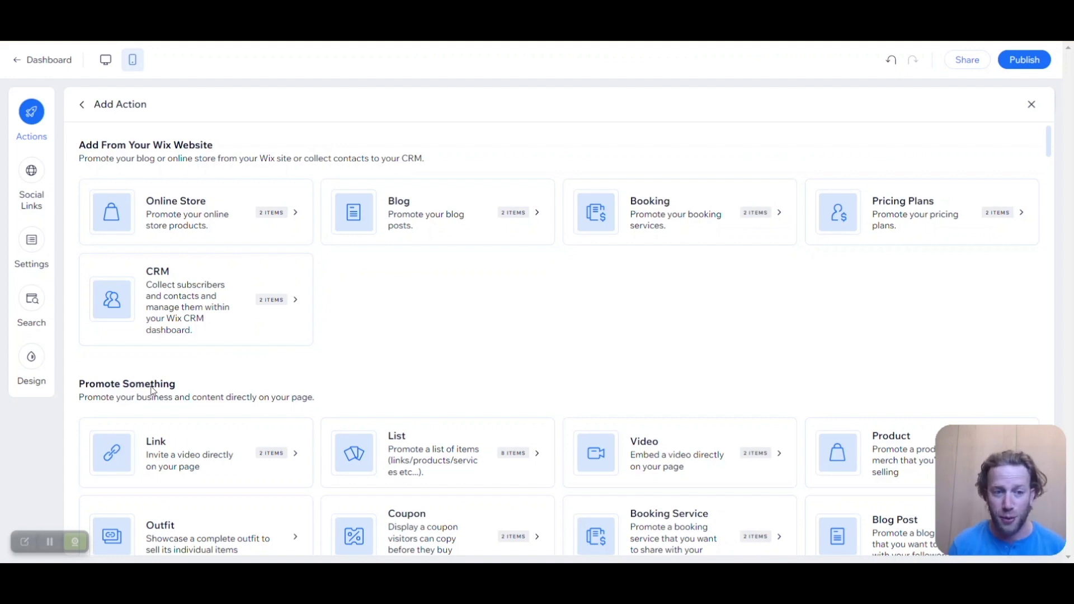
{"action": "scroll", "coordinate": [744, 425], "scroll_direction": "down", "scroll_amount": 4}
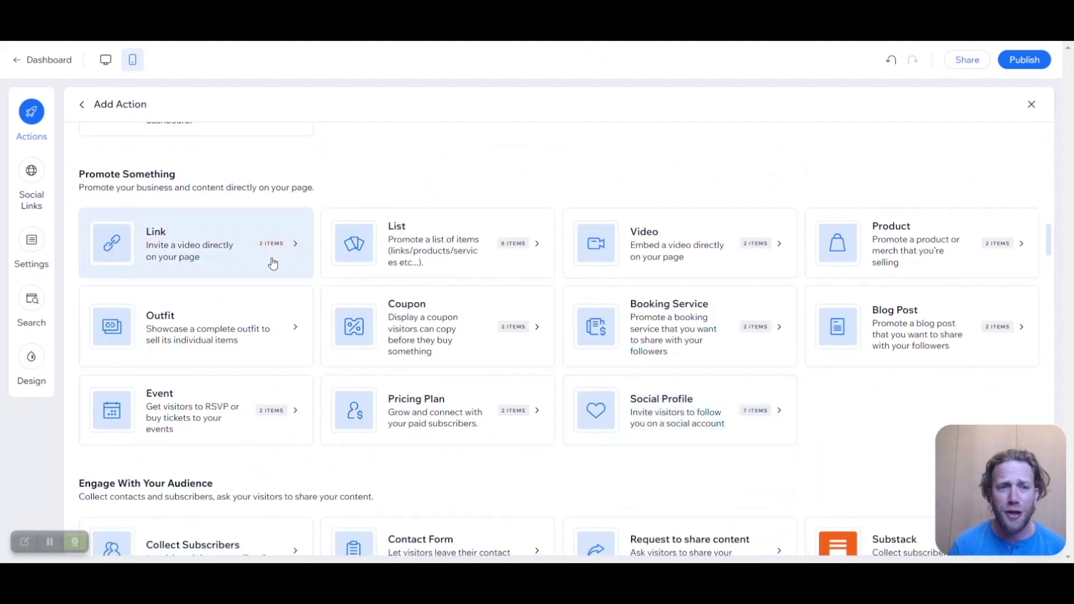
{"action": "left_click", "coordinate": [213, 260]}
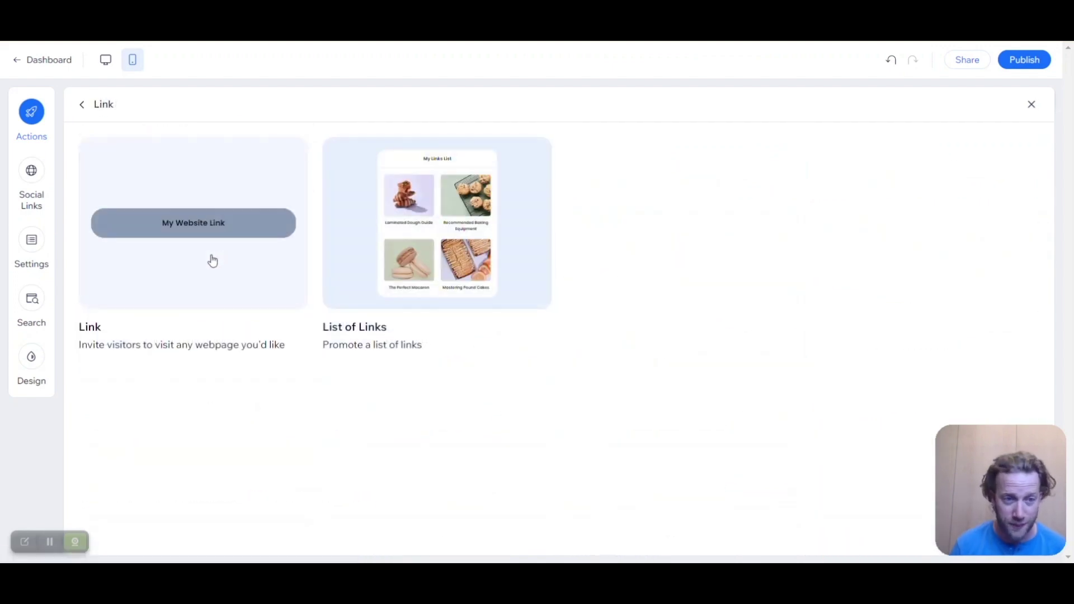
{"action": "left_click", "coordinate": [201, 222]}
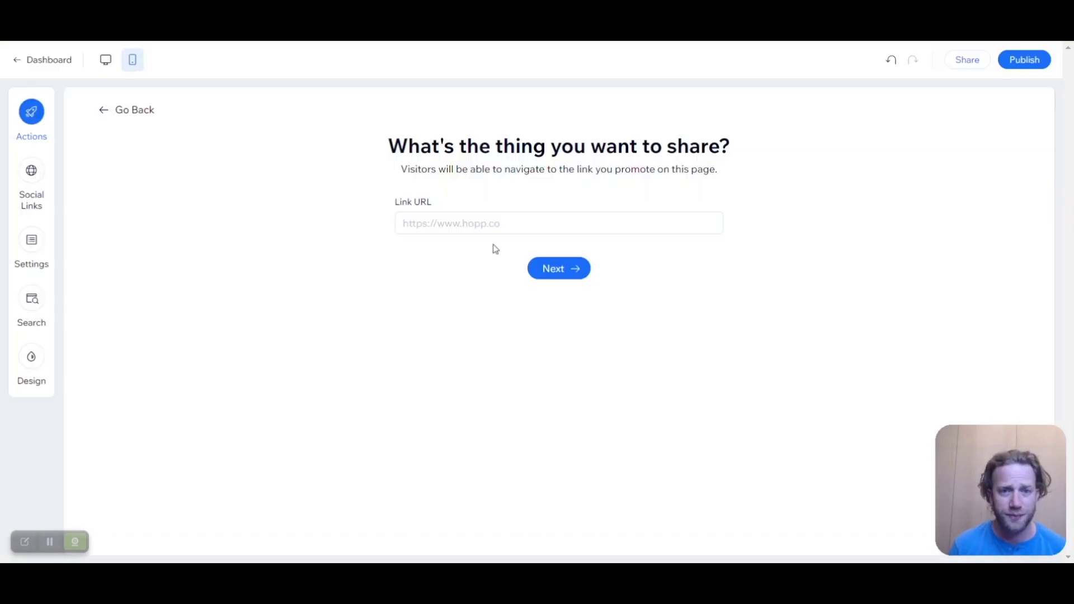
{"action": "left_click", "coordinate": [492, 223]}
{"action": "left_click", "coordinate": [577, 254]}
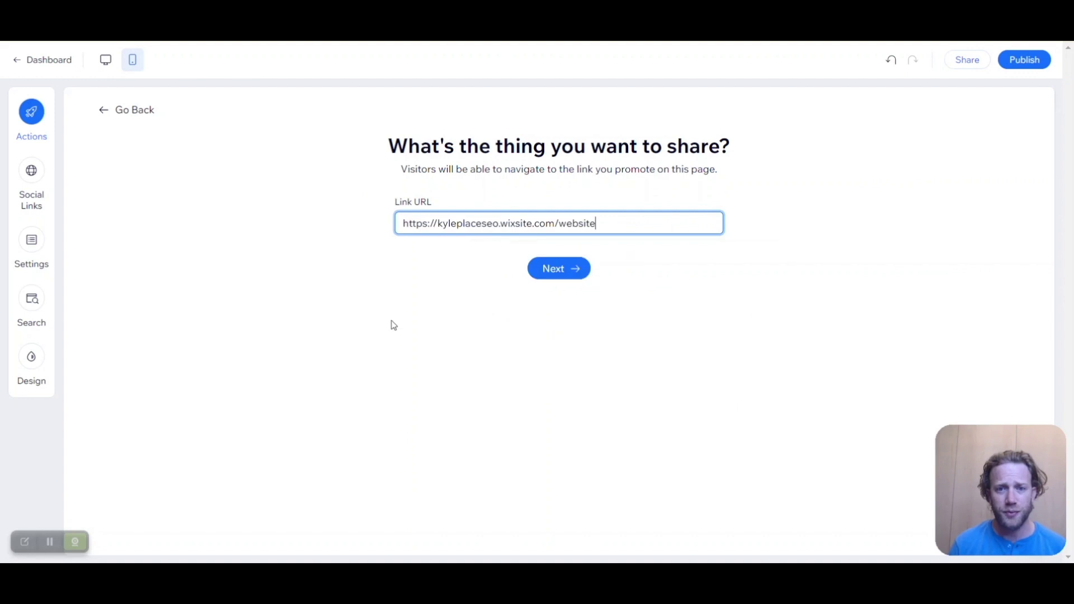
{"action": "left_click", "coordinate": [570, 277]}
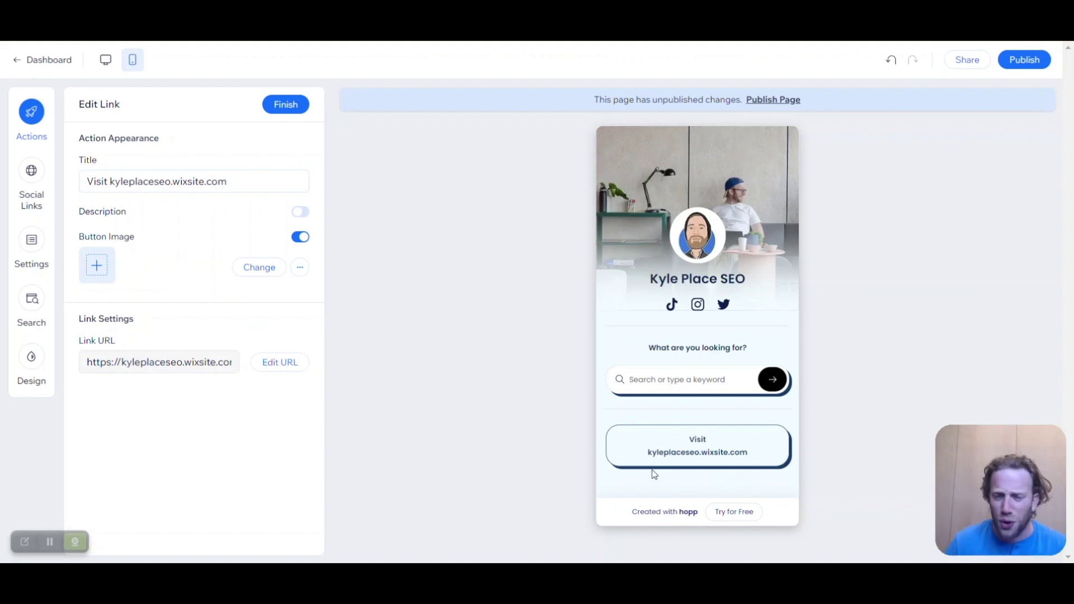
Step: Change the link action's title to "My website"
{"action": "triple_click", "coordinate": [201, 173]}
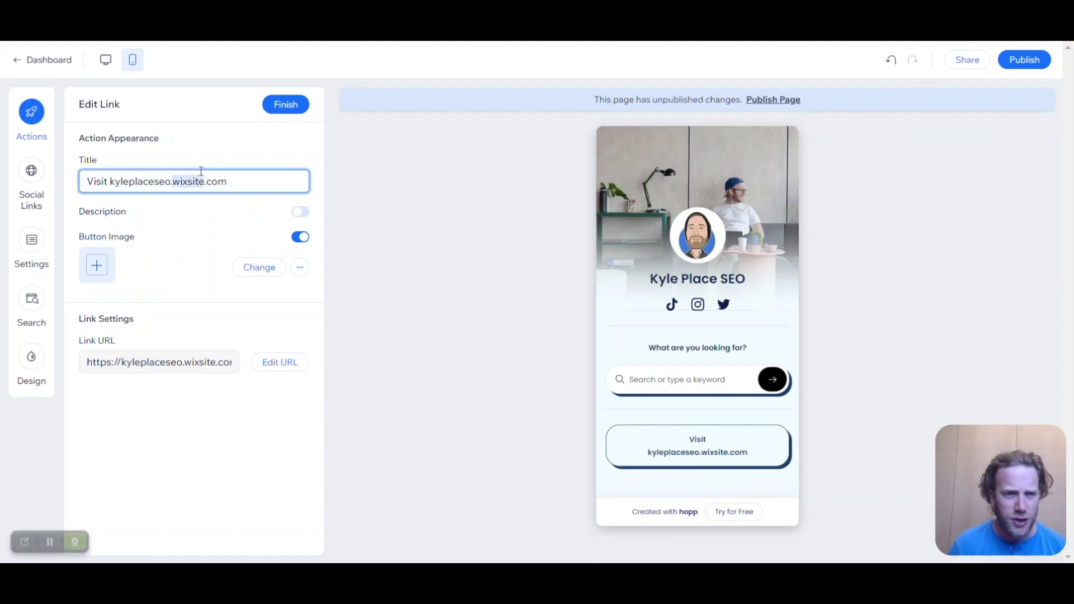
{"action": "type", "text": "My"}
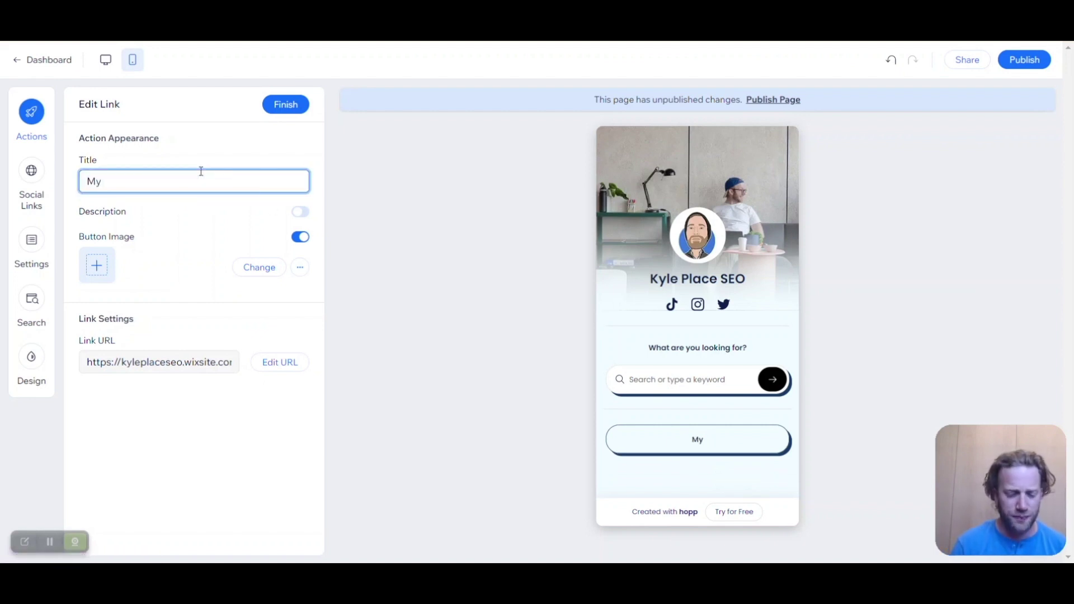
{"action": "type", "text": " website"}
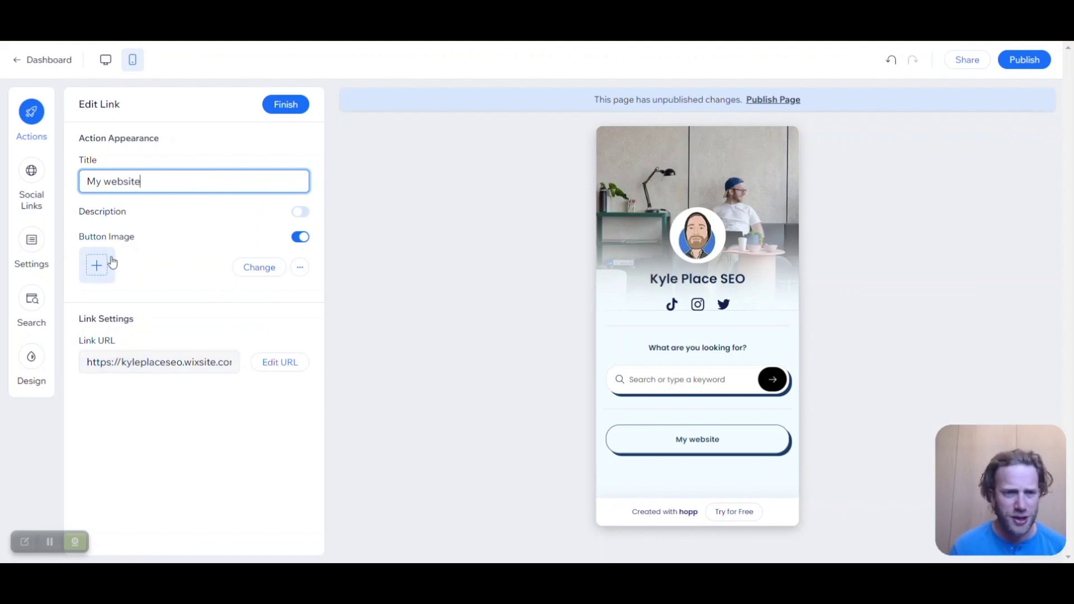
Step: Set the link's button image to face icon.jpg from Site Files and finish editing the link
{"action": "left_click", "coordinate": [111, 264]}
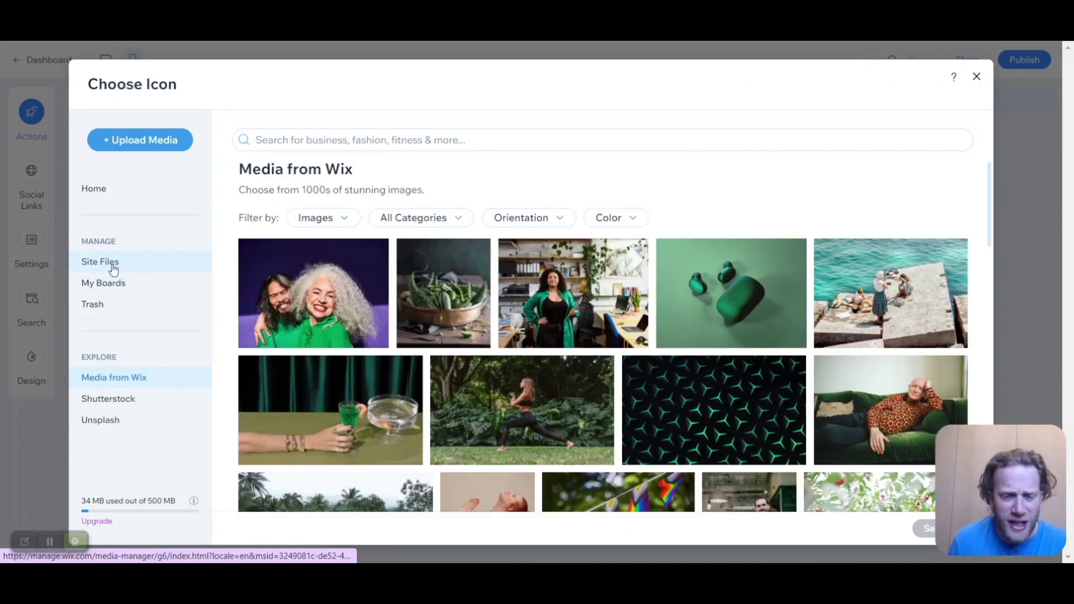
{"action": "left_click", "coordinate": [112, 267]}
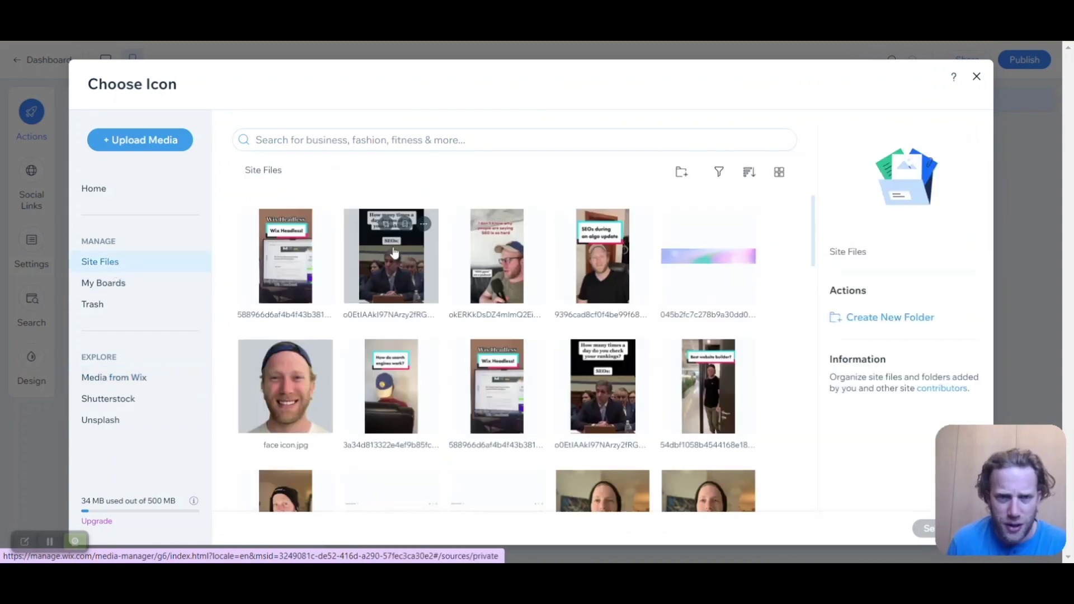
{"action": "scroll", "coordinate": [394, 252], "scroll_direction": "down", "scroll_amount": 2}
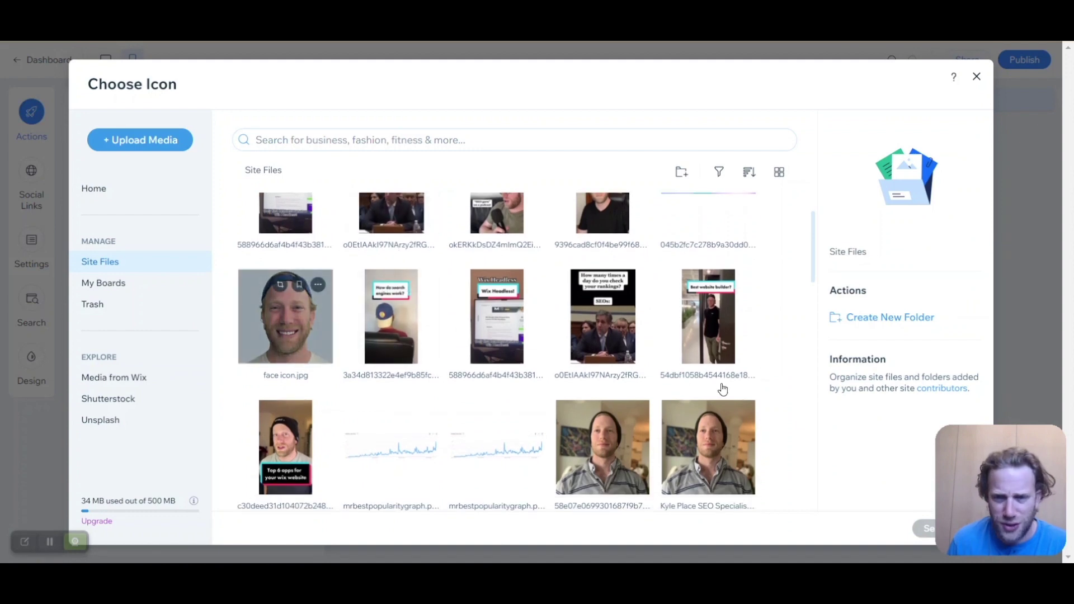
{"action": "left_click", "coordinate": [924, 529]}
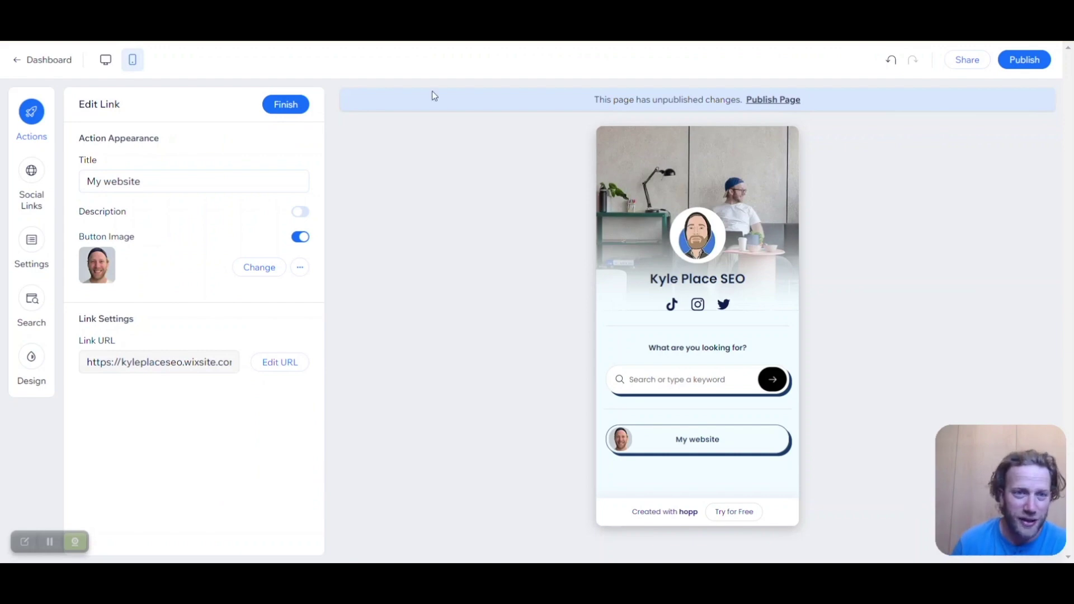
{"action": "left_click", "coordinate": [277, 104]}
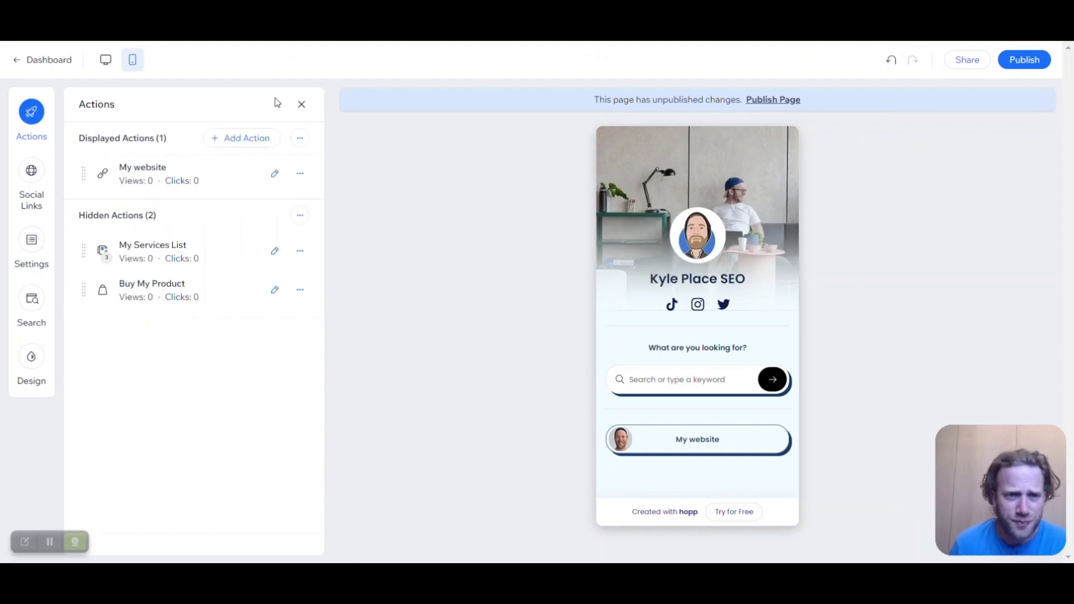
Step: Add a List of Blog Posts action promoting the 4 latest blog posts, displayed as a button with the two-column grid layout
{"action": "left_click", "coordinate": [258, 139]}
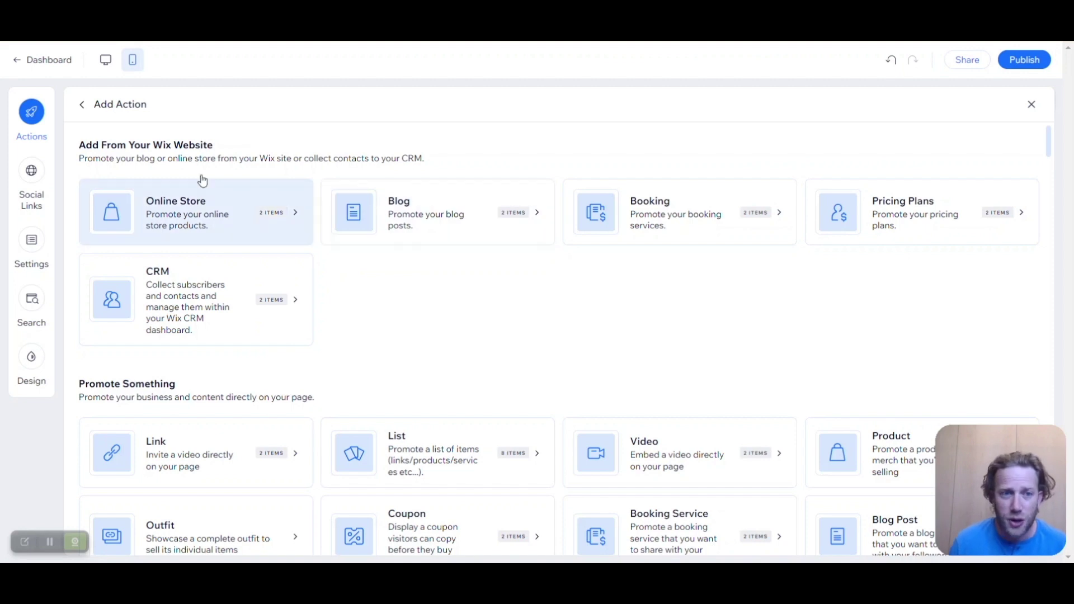
{"action": "left_click", "coordinate": [465, 235]}
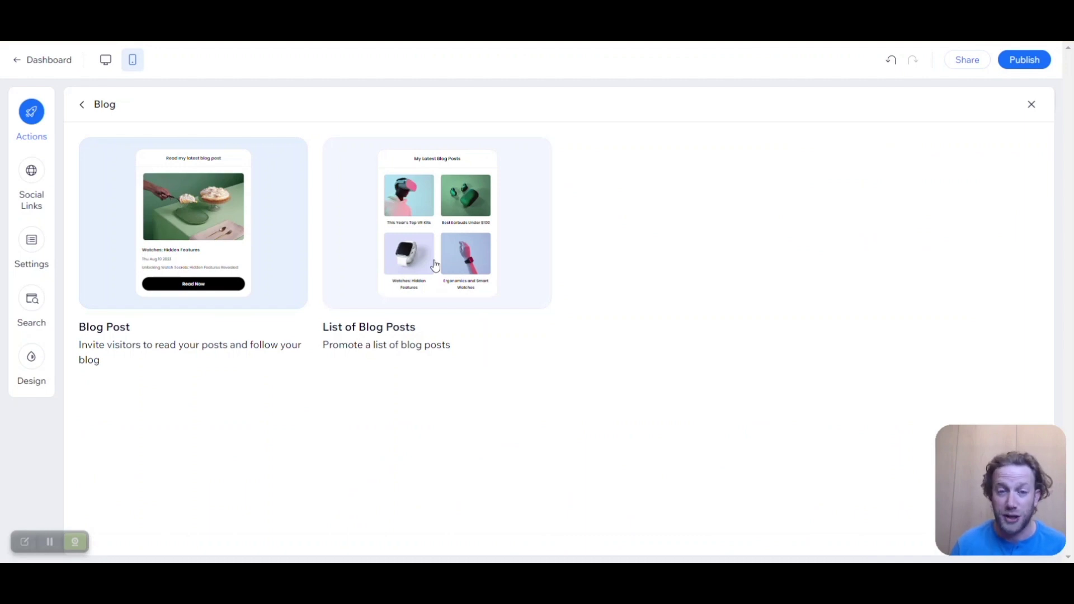
{"action": "left_click", "coordinate": [436, 265]}
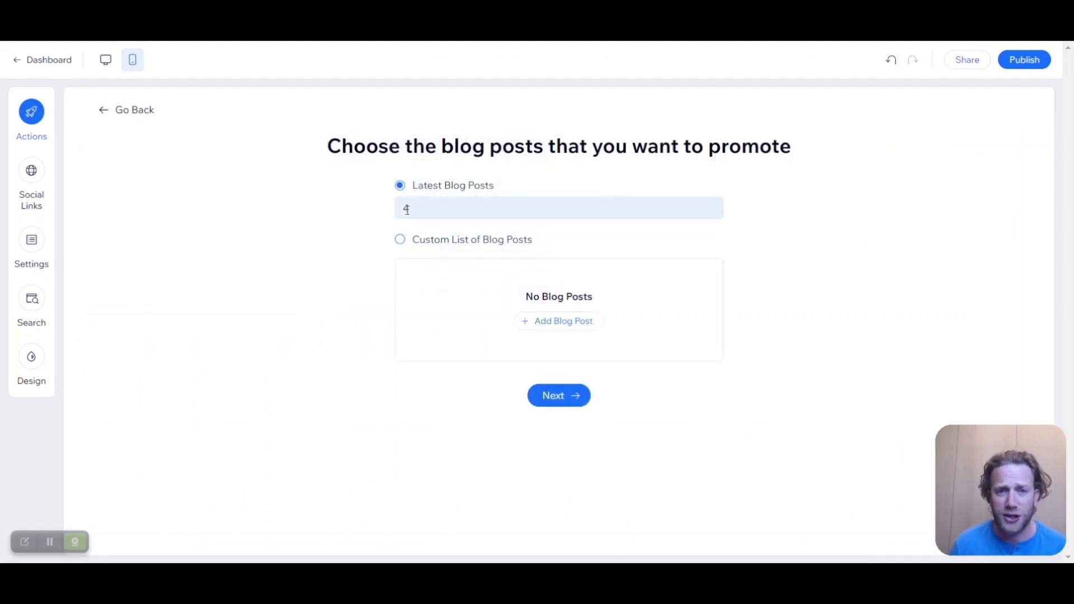
{"action": "left_click", "coordinate": [552, 400]}
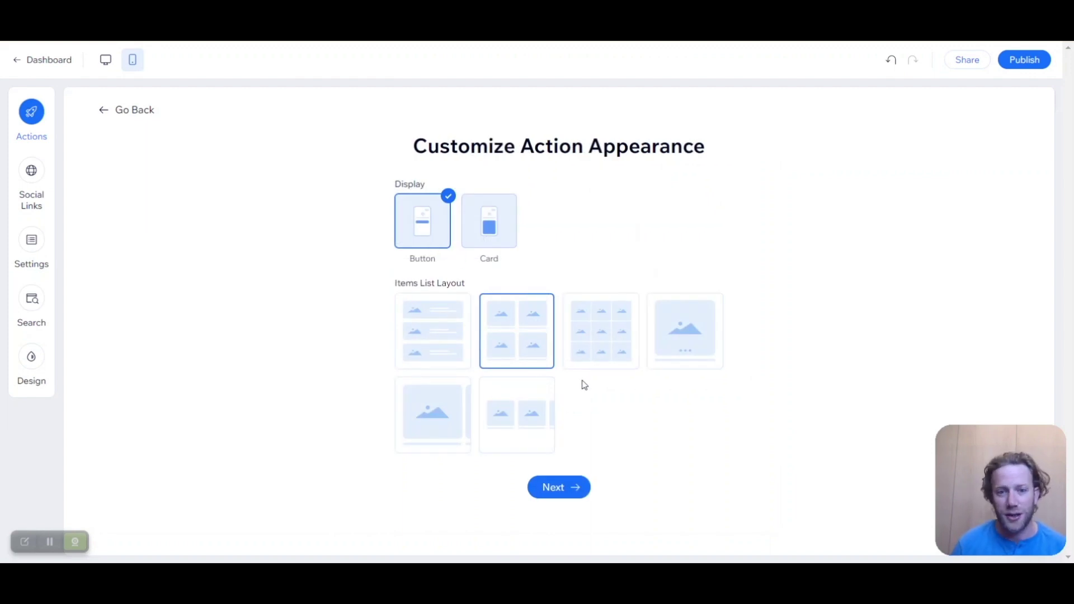
{"action": "left_click", "coordinate": [552, 488]}
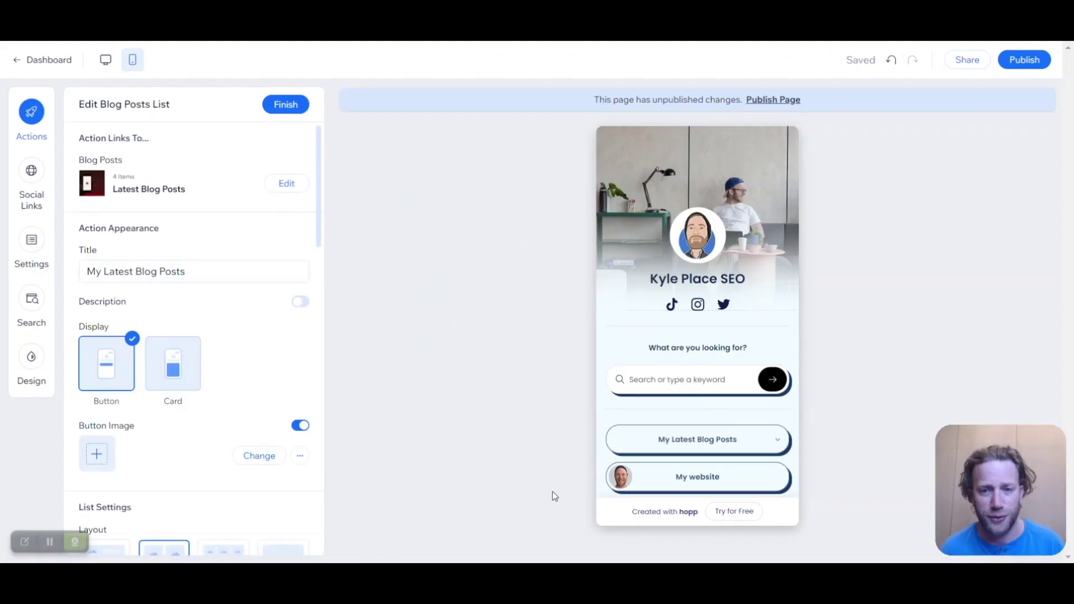
Step: Change the blog posts action's title to "Read my blog"
{"action": "left_click", "coordinate": [161, 266]}
{"action": "key", "text": "ctrl+a"}
{"action": "type", "text": "R"}
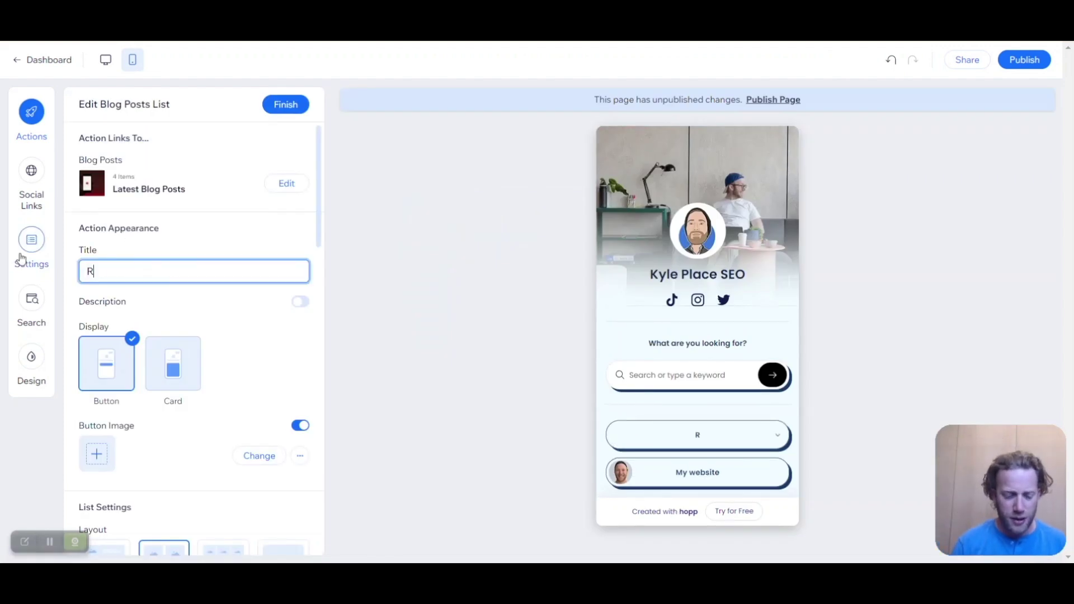
{"action": "type", "text": "ead my blogf"}
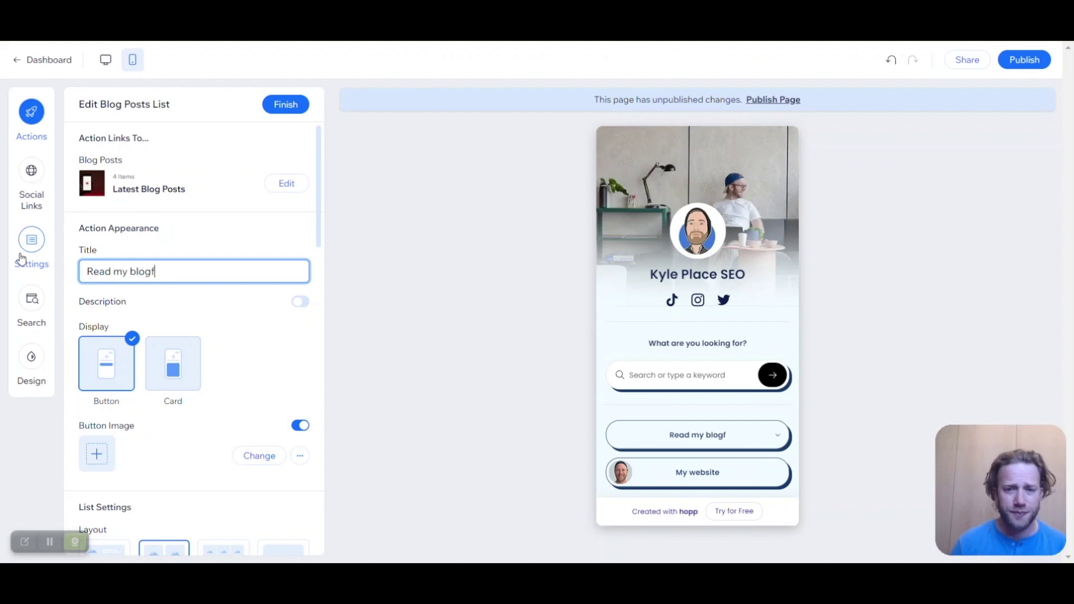
{"action": "key", "text": "BackSpace"}
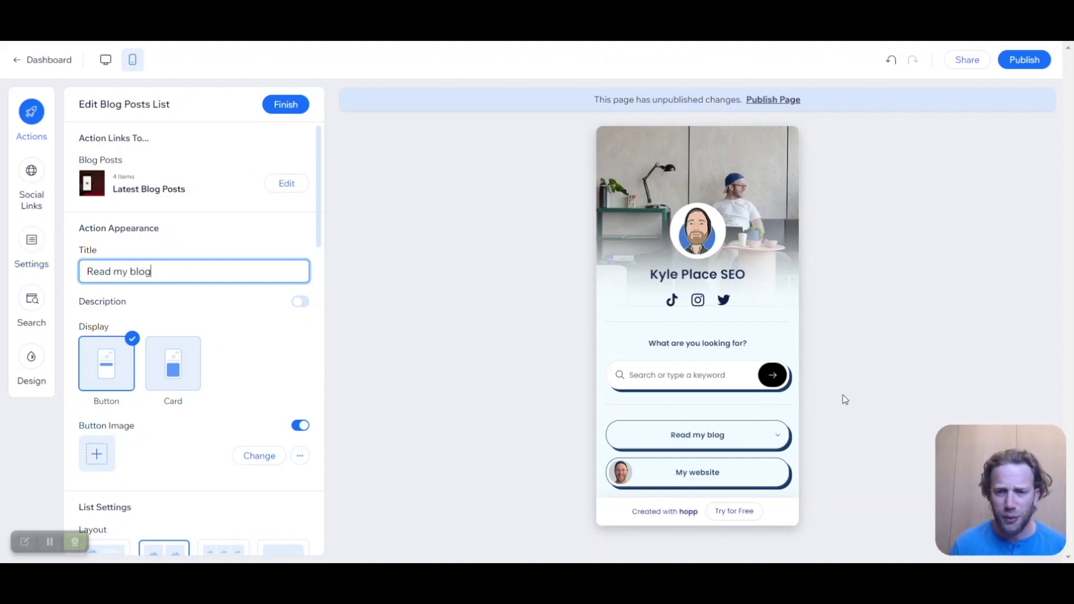
Step: Expand the blog action in the preview, switch it to the stacked list layout without item descriptions, and finish editing it
{"action": "left_click", "coordinate": [781, 442]}
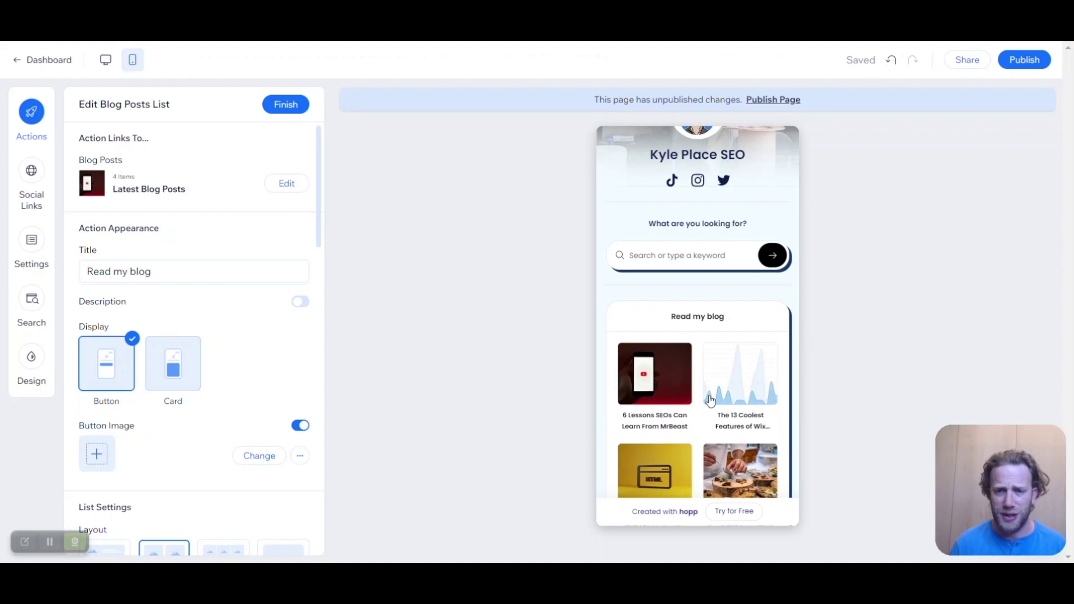
{"action": "scroll", "coordinate": [664, 408], "scroll_direction": "down", "scroll_amount": 2}
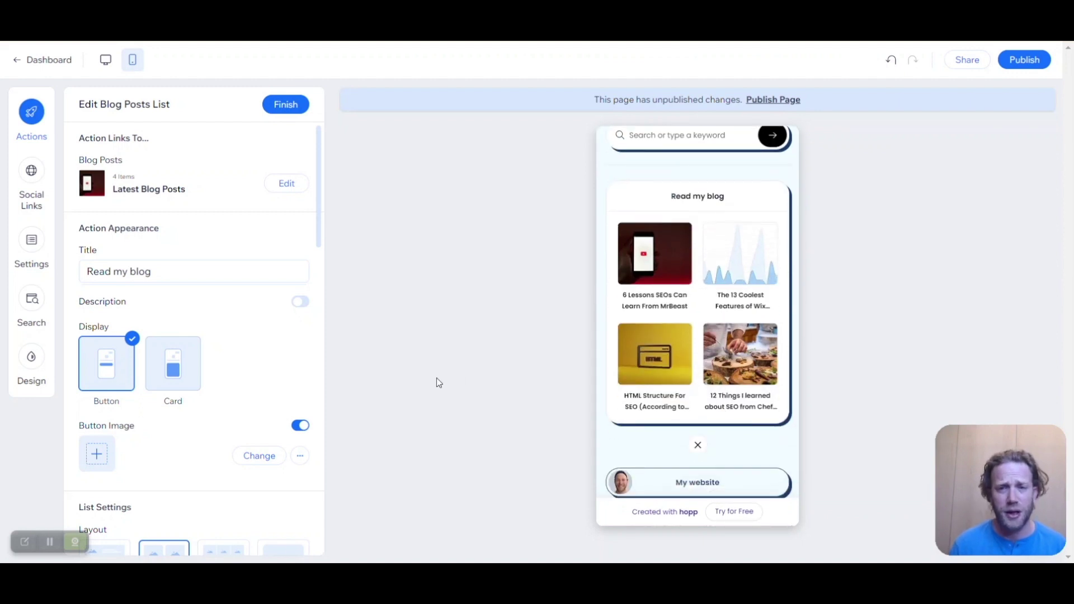
{"action": "scroll", "coordinate": [206, 456], "scroll_direction": "down", "scroll_amount": 3}
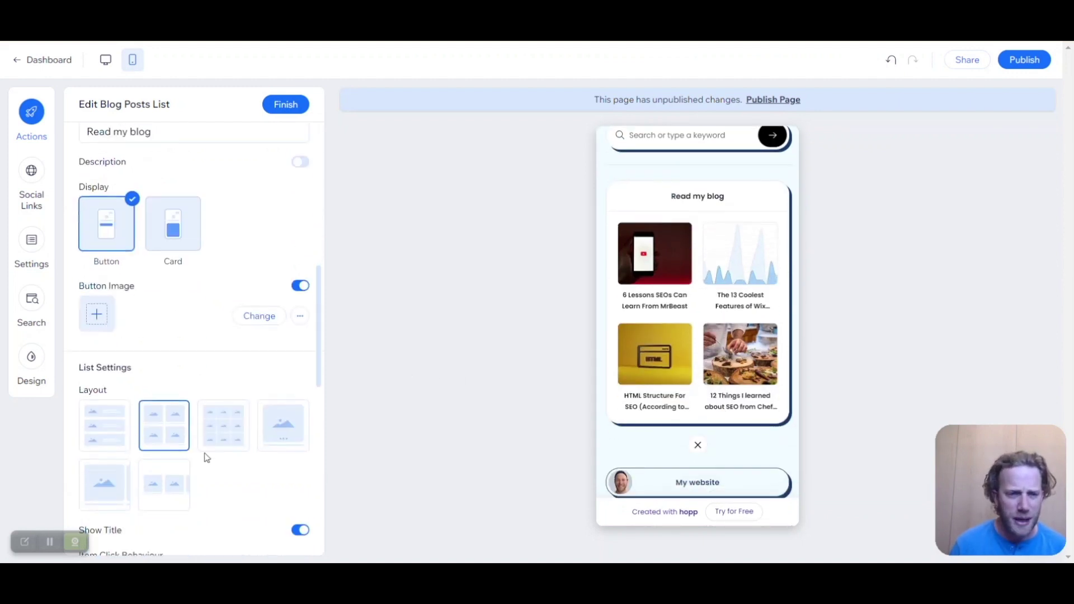
{"action": "left_click", "coordinate": [112, 429]}
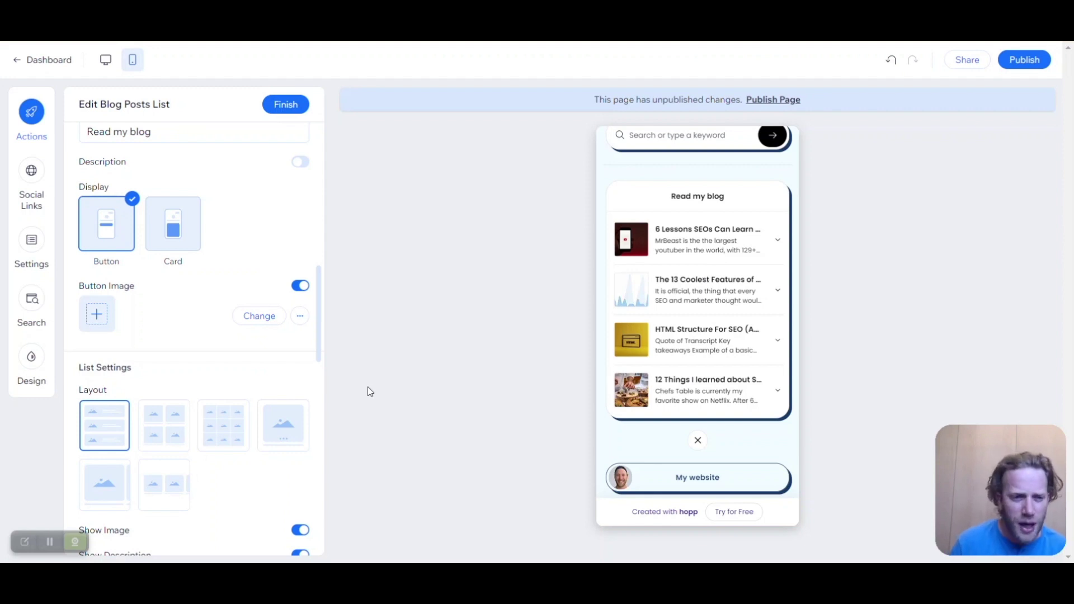
{"action": "scroll", "coordinate": [249, 406], "scroll_direction": "down", "scroll_amount": 3}
{"action": "left_click", "coordinate": [300, 368]}
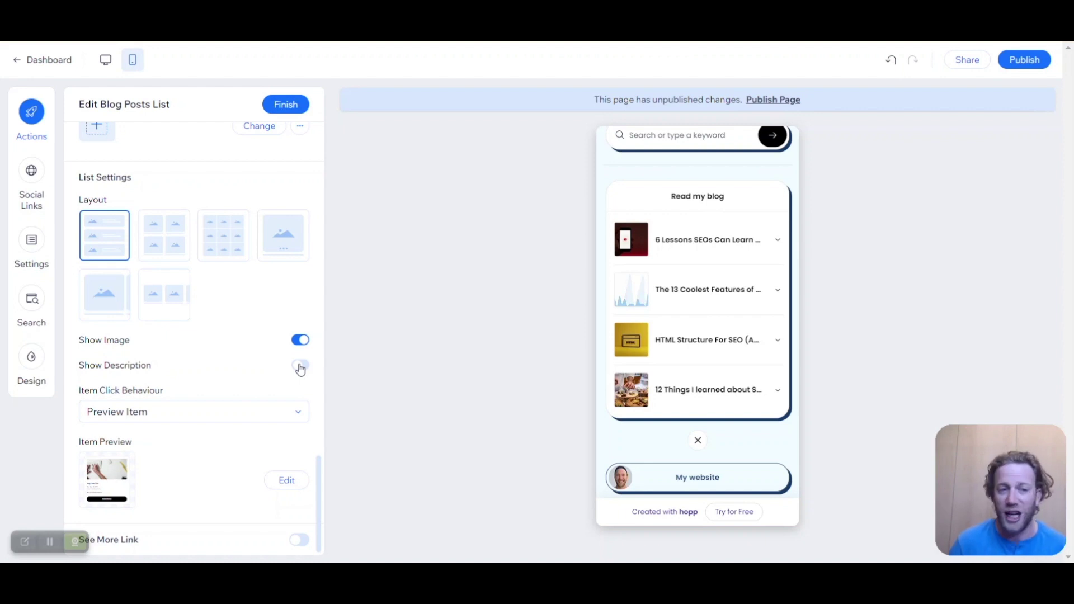
{"action": "scroll", "coordinate": [230, 282], "scroll_direction": "up", "scroll_amount": 6}
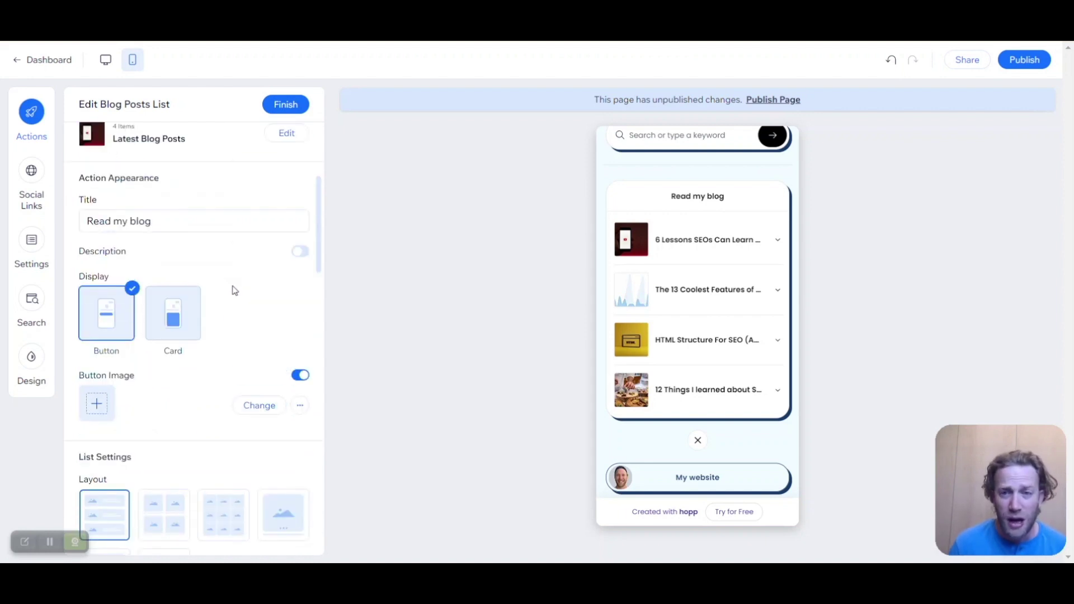
{"action": "left_click", "coordinate": [286, 106]}
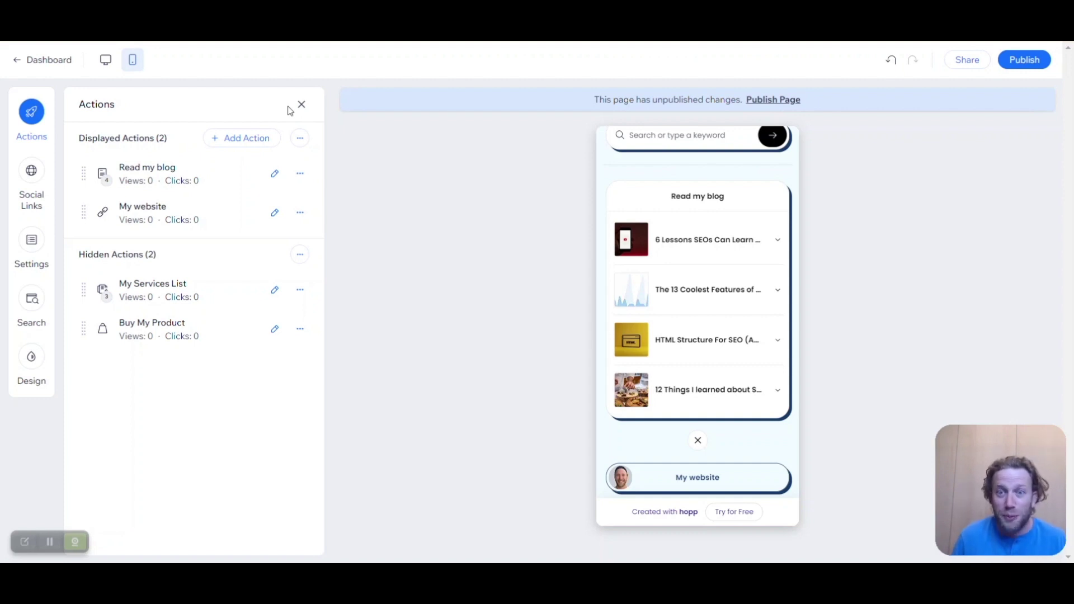
Step: Start a new List of Products action from the Promote Something group's lists, using a Custom List of Products
{"action": "left_click", "coordinate": [259, 138]}
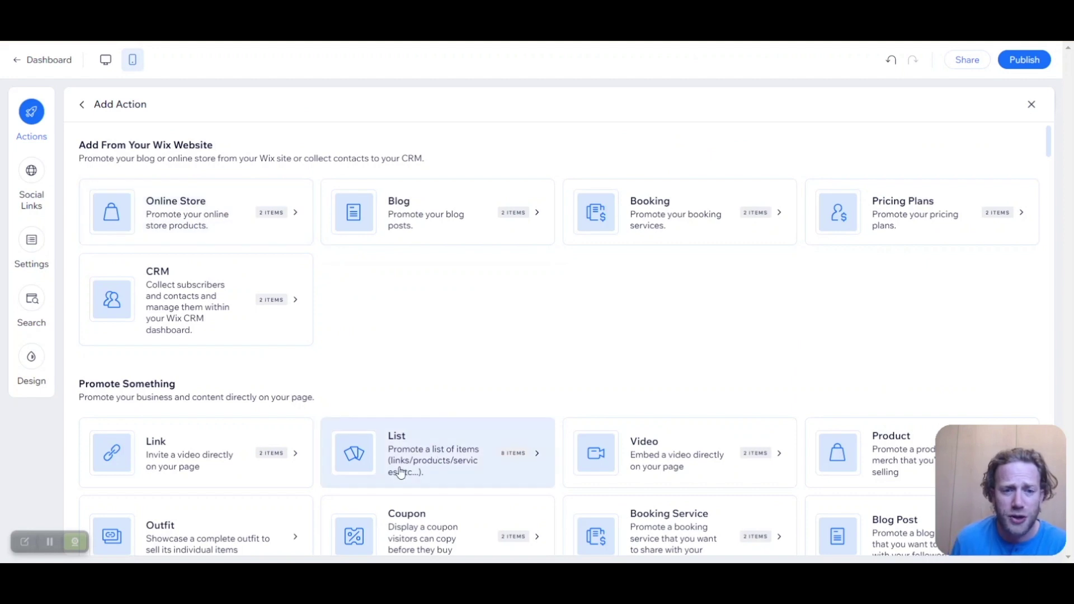
{"action": "left_click", "coordinate": [441, 452]}
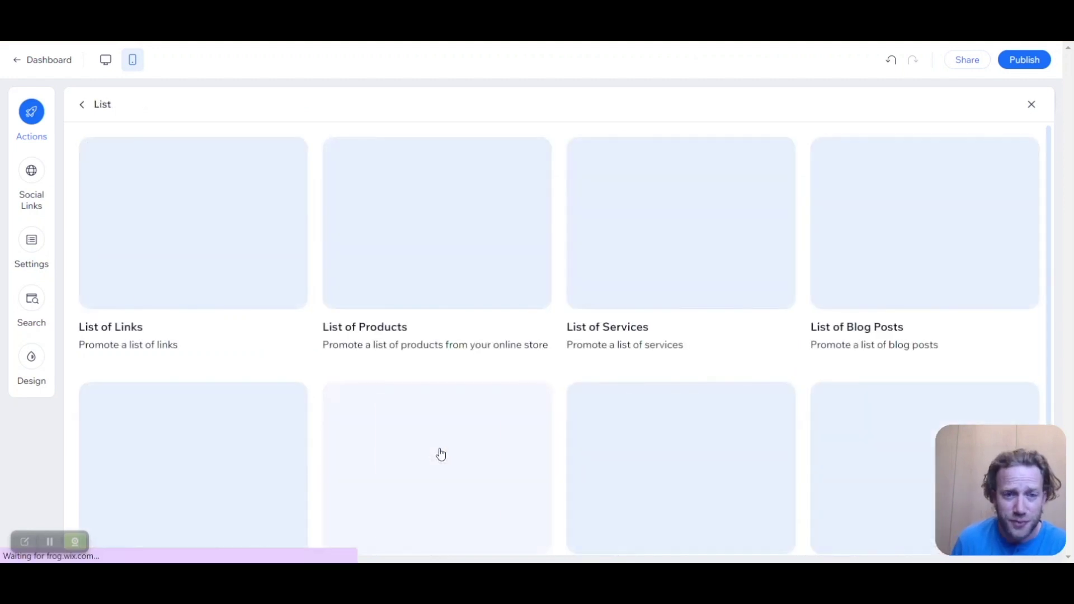
{"action": "scroll", "coordinate": [679, 338], "scroll_direction": "down", "scroll_amount": 2}
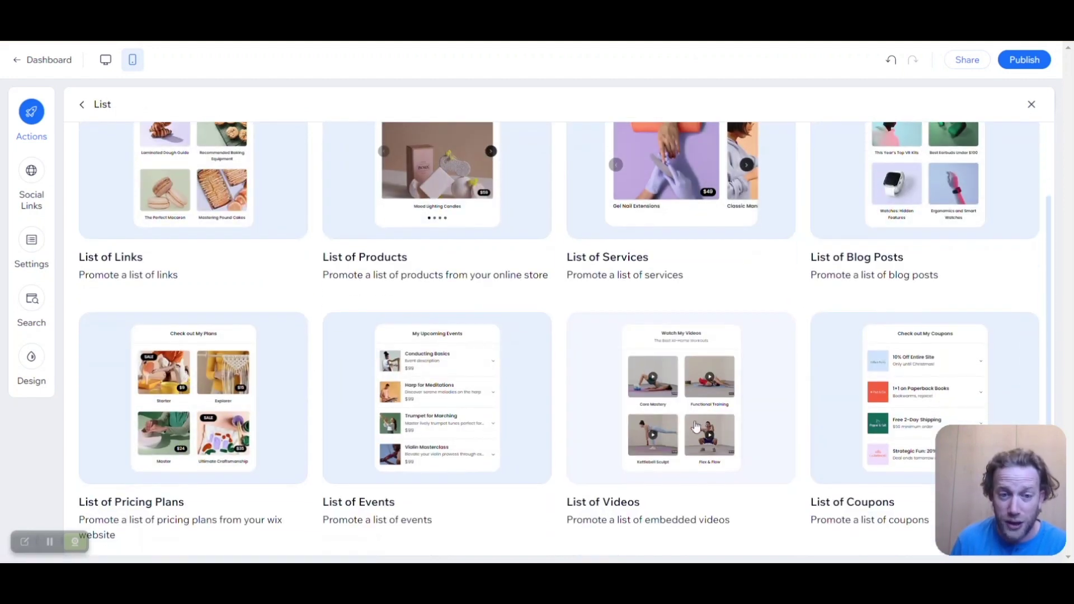
{"action": "scroll", "coordinate": [568, 420], "scroll_direction": "up", "scroll_amount": 2}
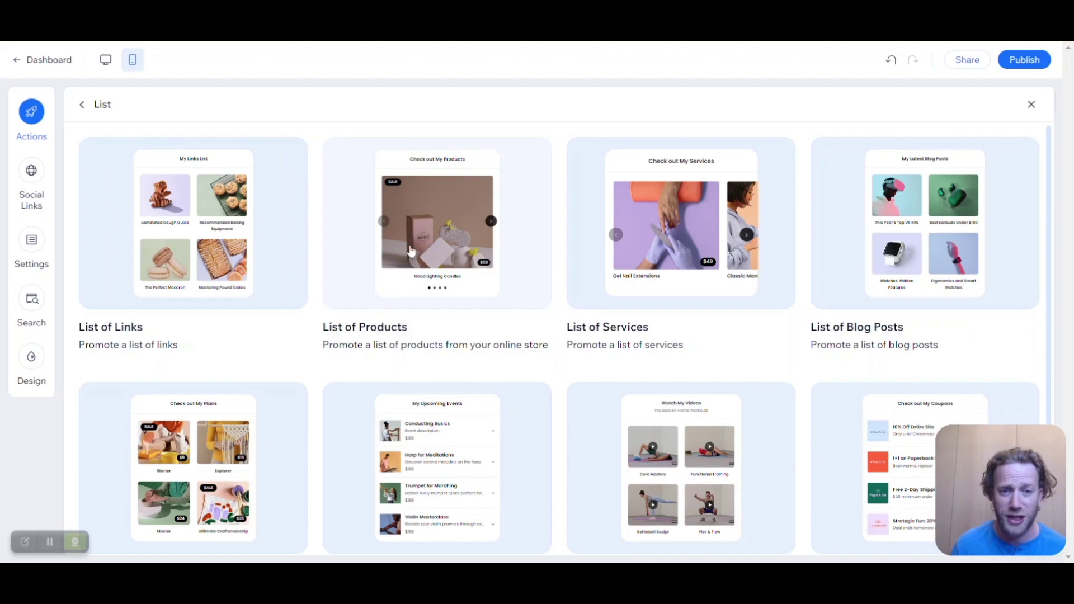
{"action": "left_click", "coordinate": [427, 199]}
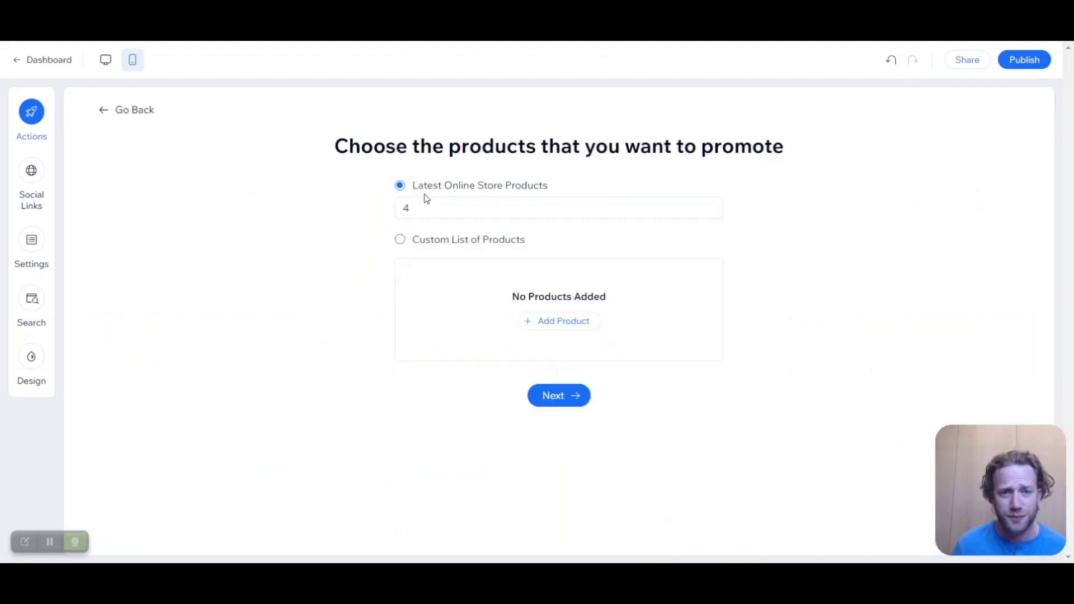
{"action": "left_click", "coordinate": [399, 240]}
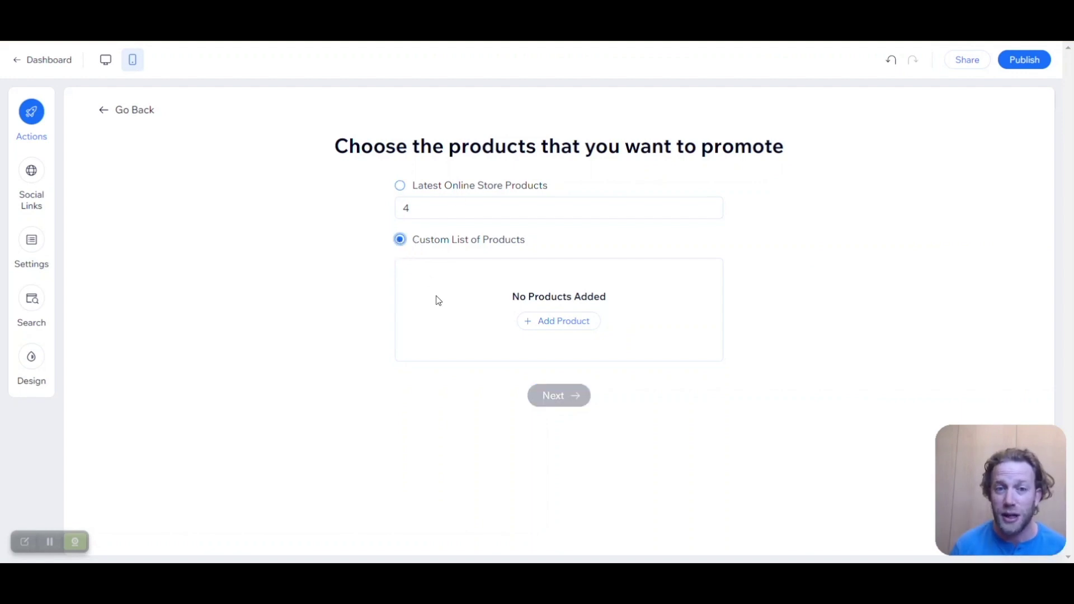
Step: Add a product from URL, using the Amazon page address of the MAONO USB podcast microphone
{"action": "left_click", "coordinate": [567, 334]}
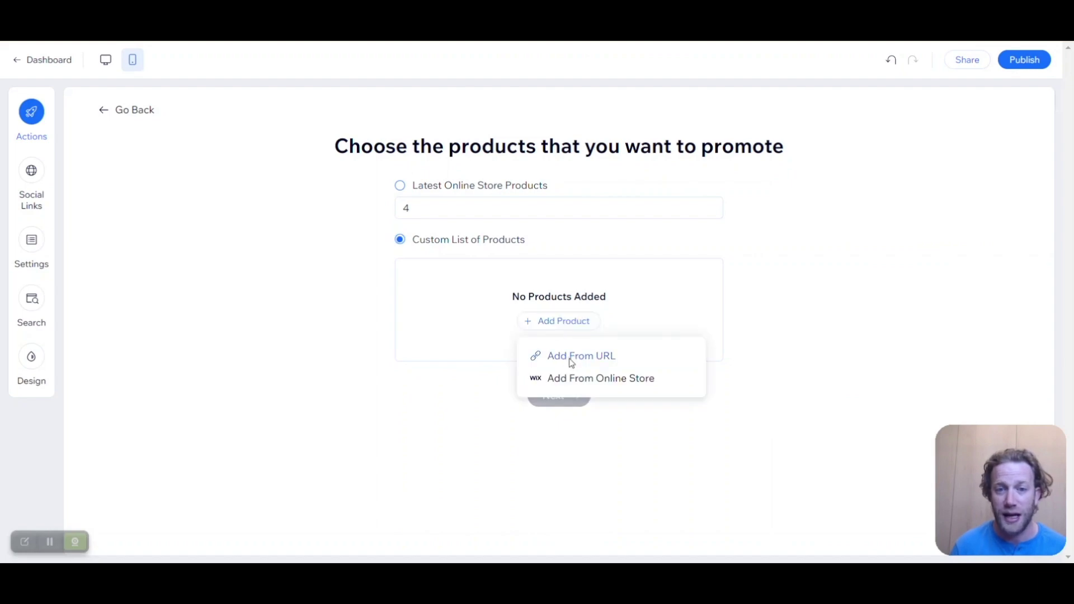
{"action": "left_click", "coordinate": [571, 364]}
{"action": "key", "text": "ctrl+Tab"}
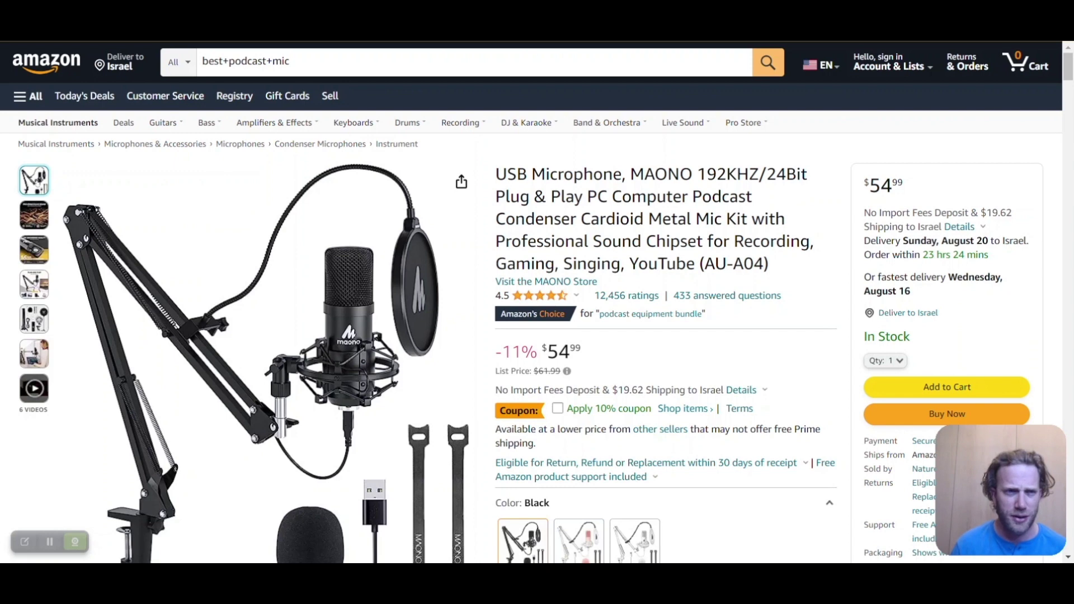
{"action": "key", "text": "ctrl+shift+Tab"}
{"action": "left_click", "coordinate": [464, 295]}
{"action": "key", "text": "ctrl+v"}
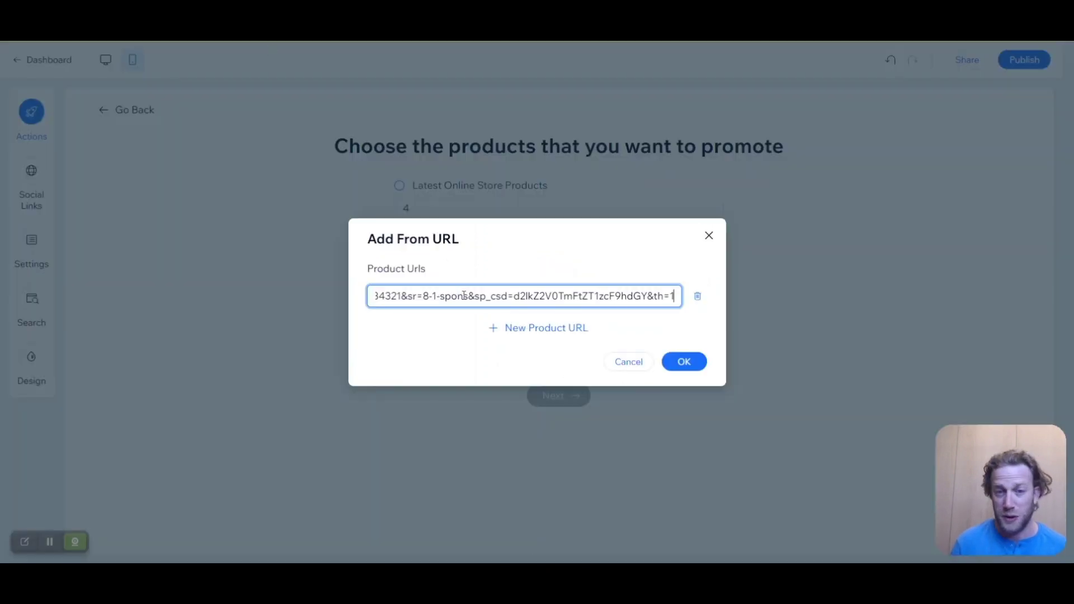
Step: Add a second product URL with the Amazon page address of the JBL Tune 510BT headphones
{"action": "left_click", "coordinate": [560, 329]}
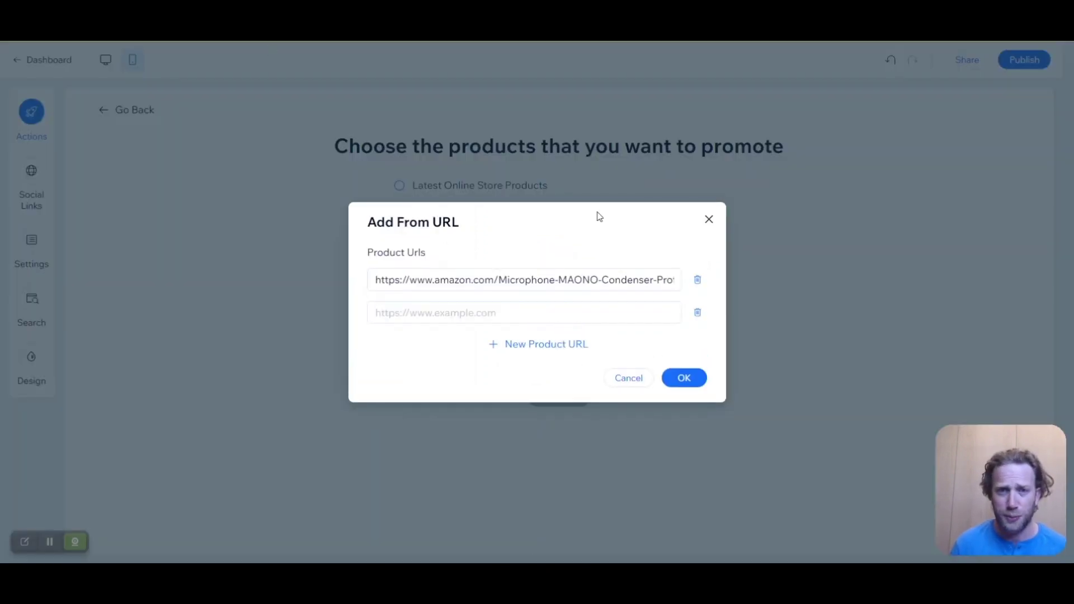
{"action": "key", "text": "ctrl+Tab"}
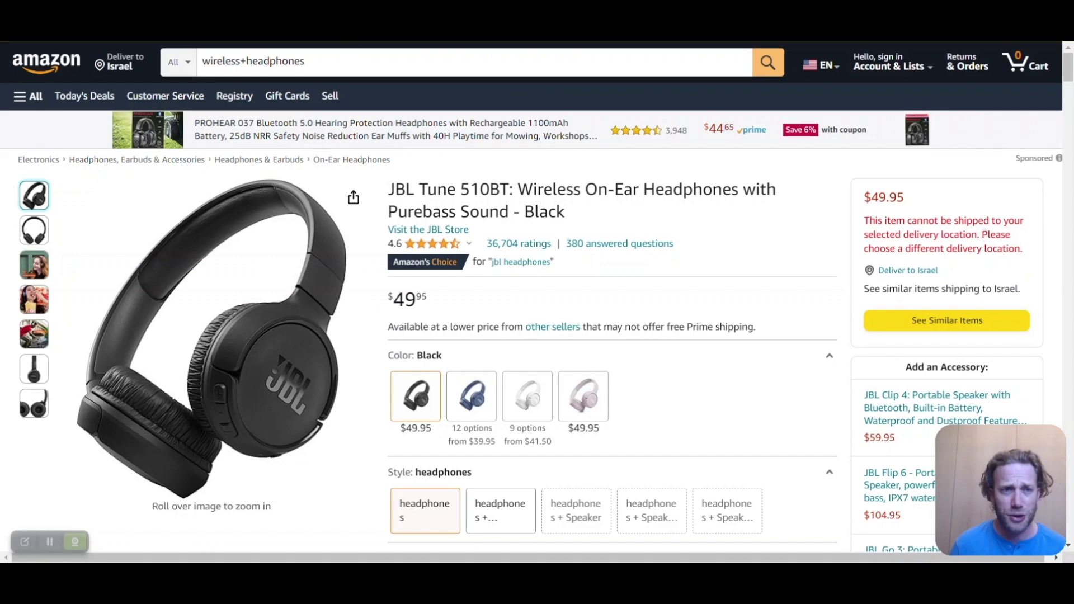
{"action": "key", "text": "ctrl+Tab"}
{"action": "left_click", "coordinate": [465, 313]}
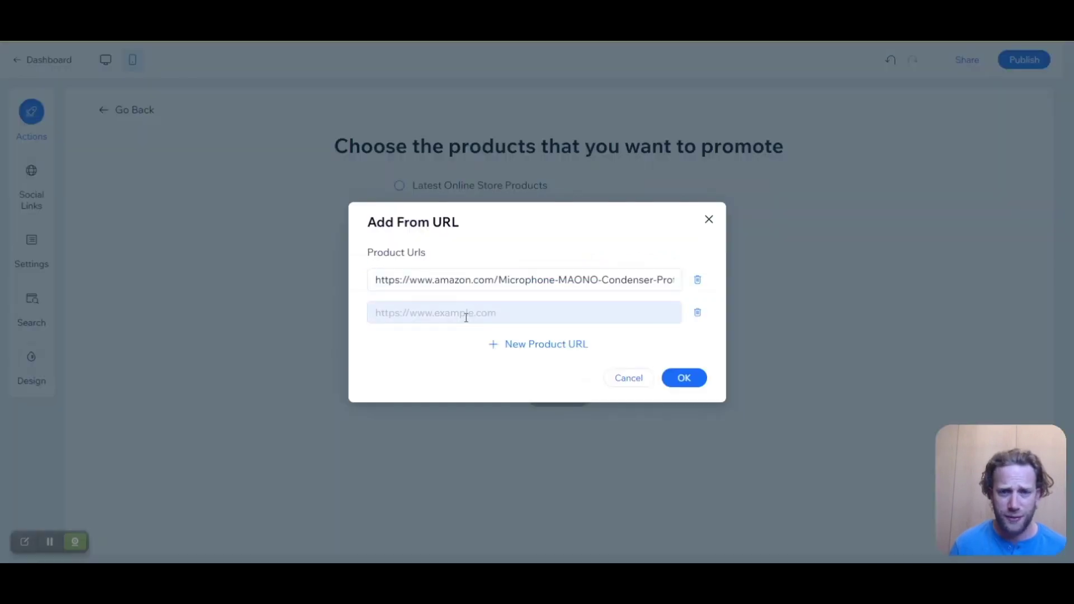
{"action": "key", "text": "ctrl+v"}
Step: Add a third product URL with the Amazon address of the Eat Sleep SEO Repeat T-shirt and confirm the product URLs
{"action": "left_click", "coordinate": [513, 346]}
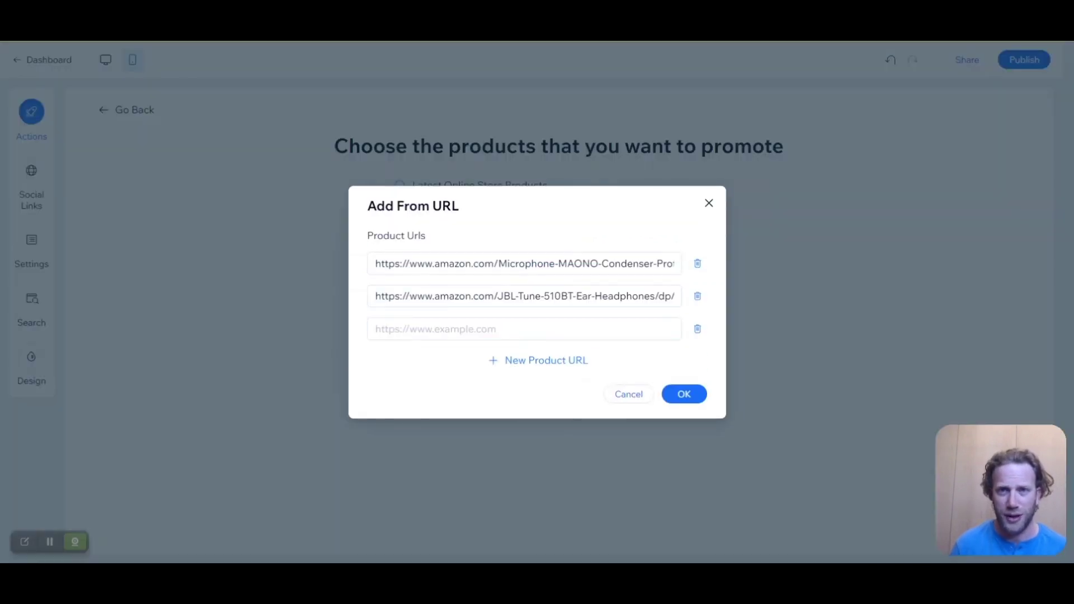
{"action": "key", "text": "ctrl+Tab"}
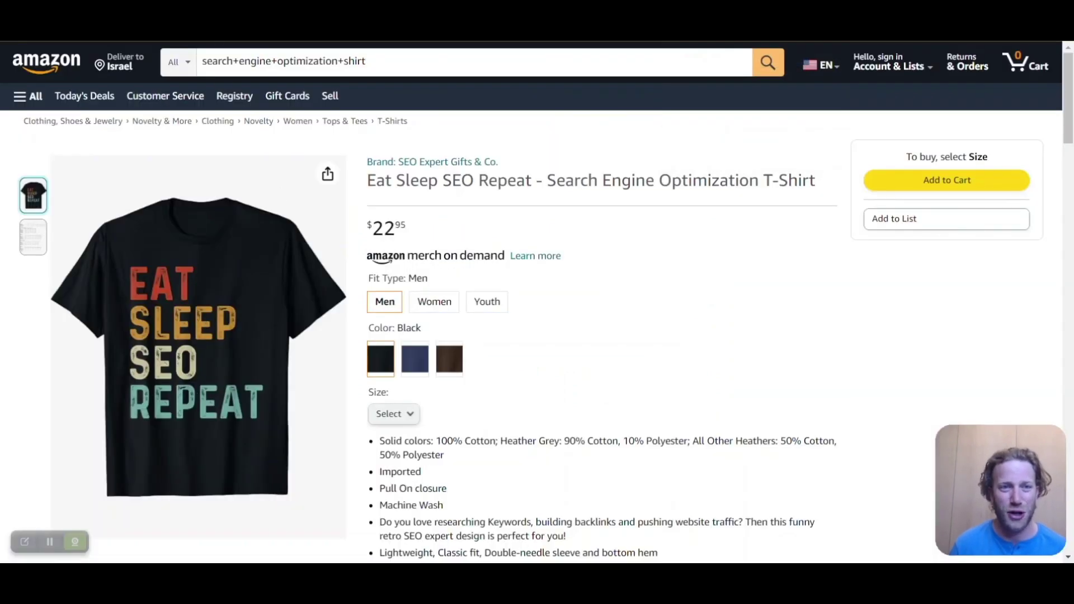
{"action": "key", "text": "ctrl+shift+Tab"}
{"action": "left_click", "coordinate": [514, 329]}
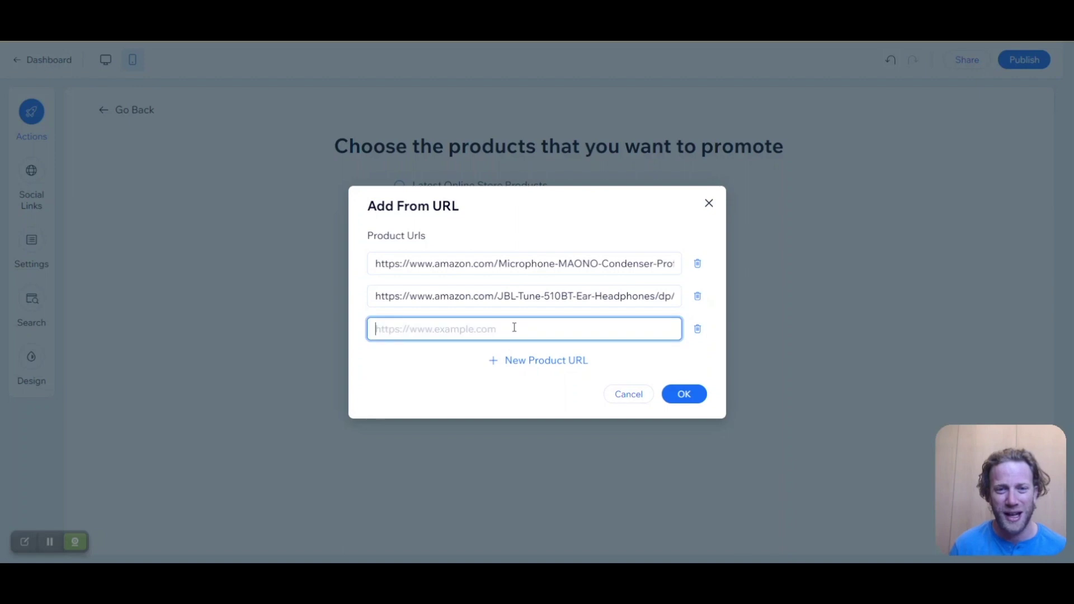
{"action": "key", "text": "ctrl+v"}
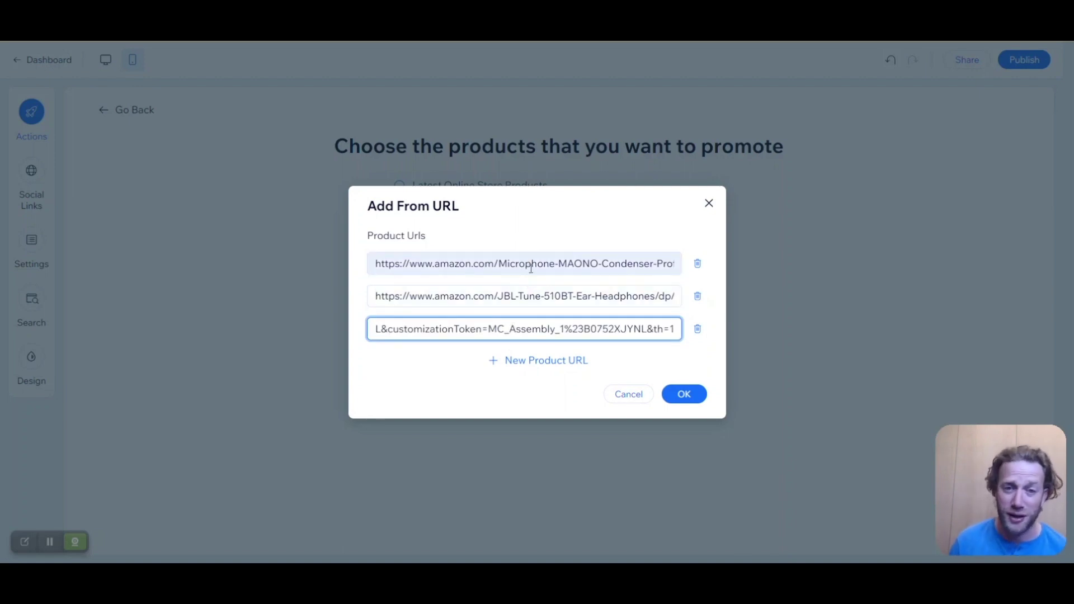
{"action": "left_click", "coordinate": [692, 403]}
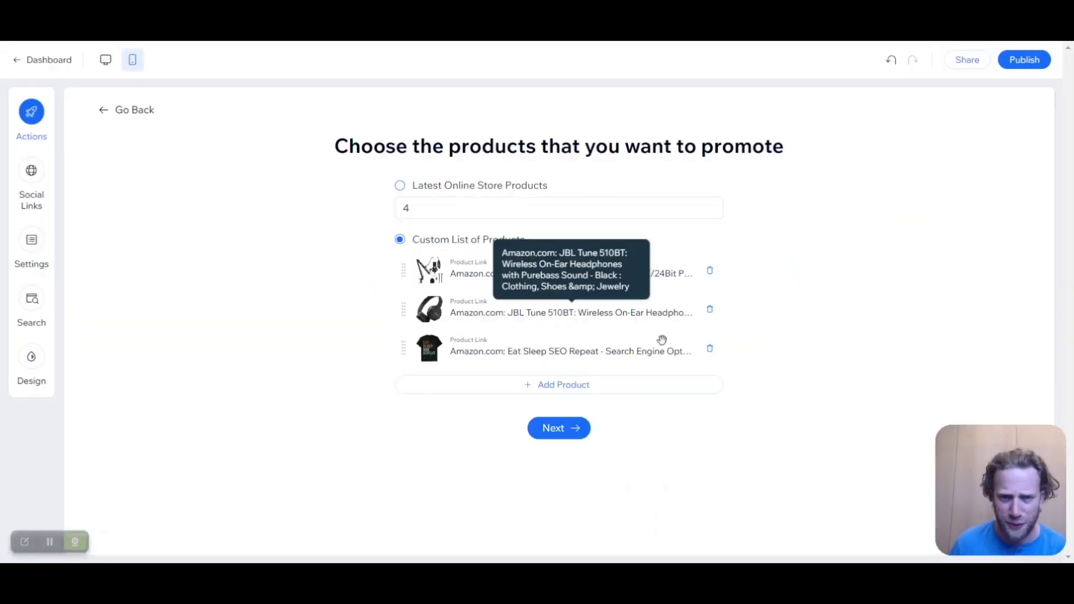
Step: Accept the three products with the Button display and two-column grid layout, and title the action "Products I use"
{"action": "left_click", "coordinate": [570, 438]}
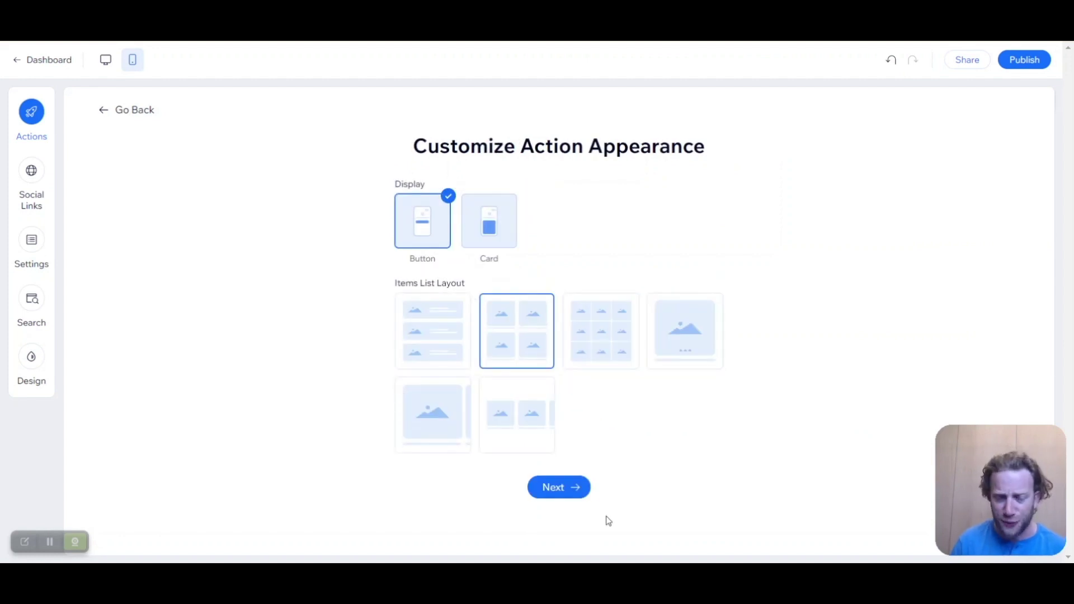
{"action": "left_click", "coordinate": [576, 492]}
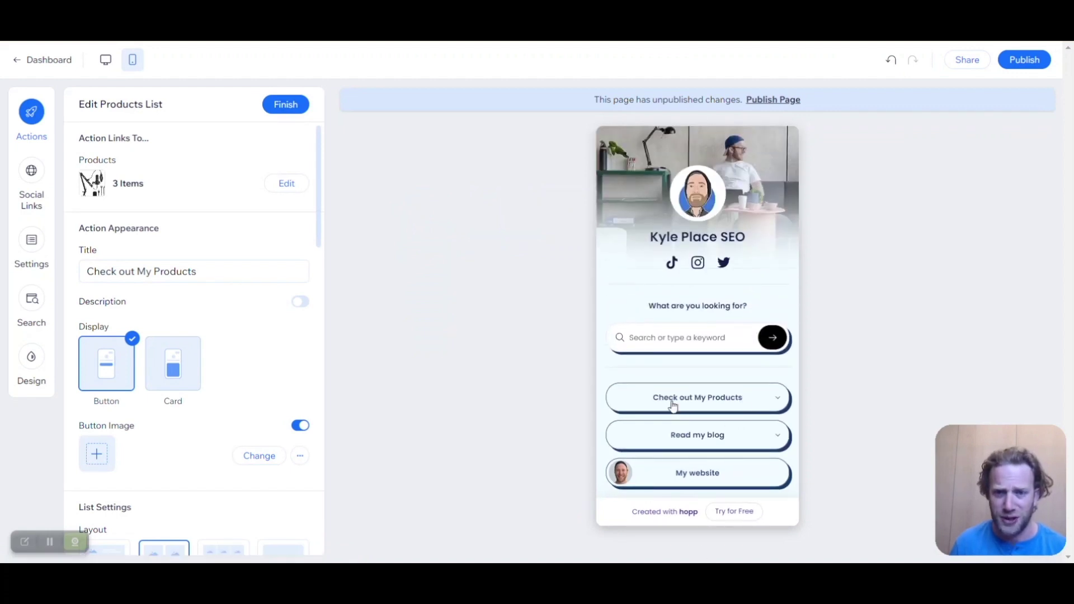
{"action": "triple_click", "coordinate": [223, 269]}
{"action": "type", "text": "Products I"}
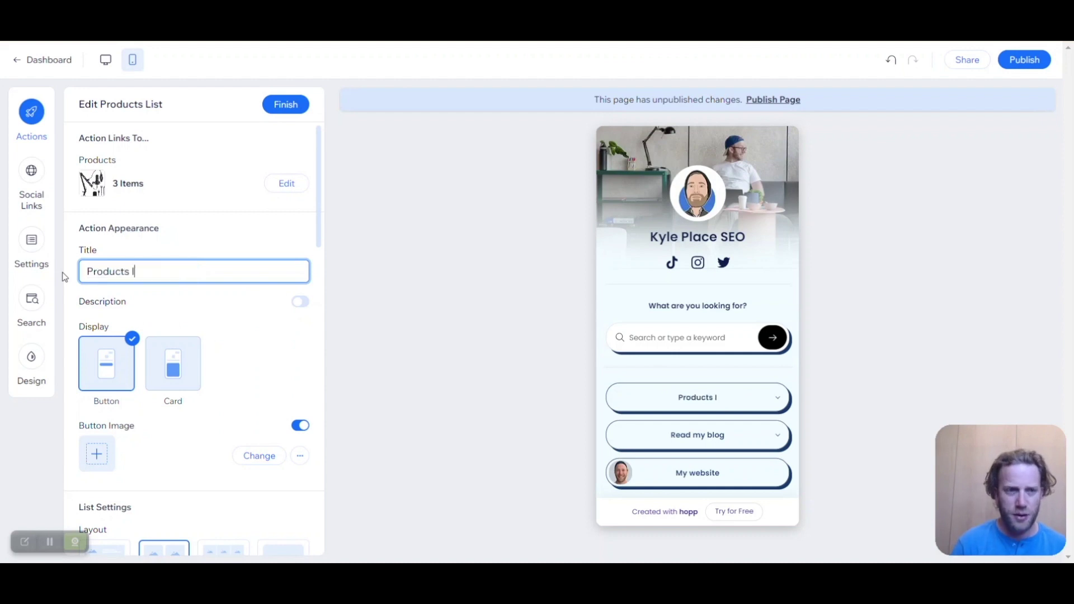
{"action": "type", "text": " use"}
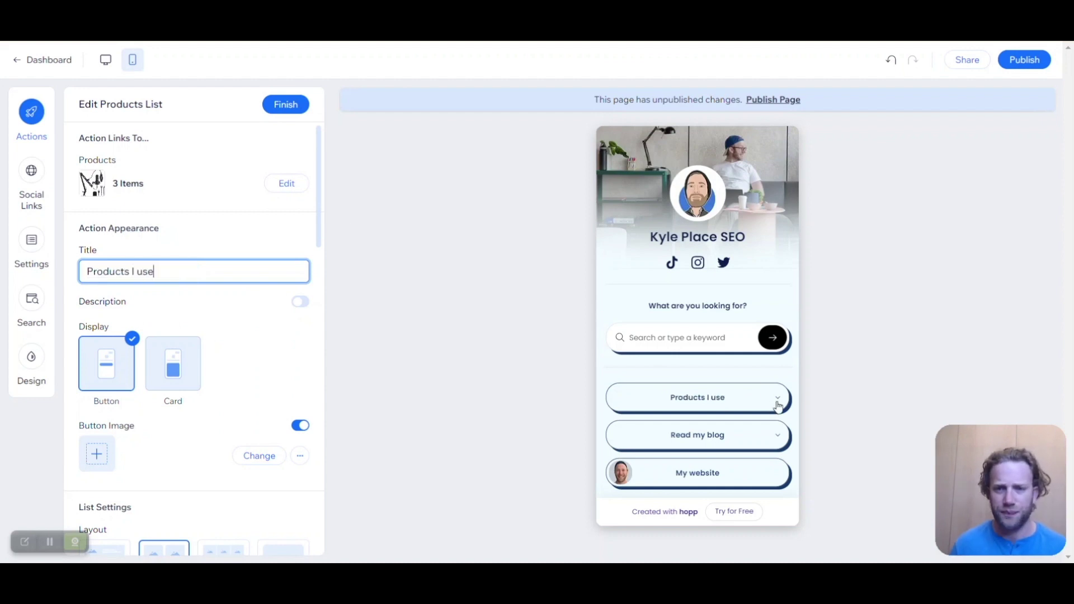
Step: Change the "Products I use" list layout to the large-image carousel and browse its products in the phone preview
{"action": "left_click", "coordinate": [775, 396]}
{"action": "scroll", "coordinate": [660, 263], "scroll_direction": "down", "scroll_amount": 2}
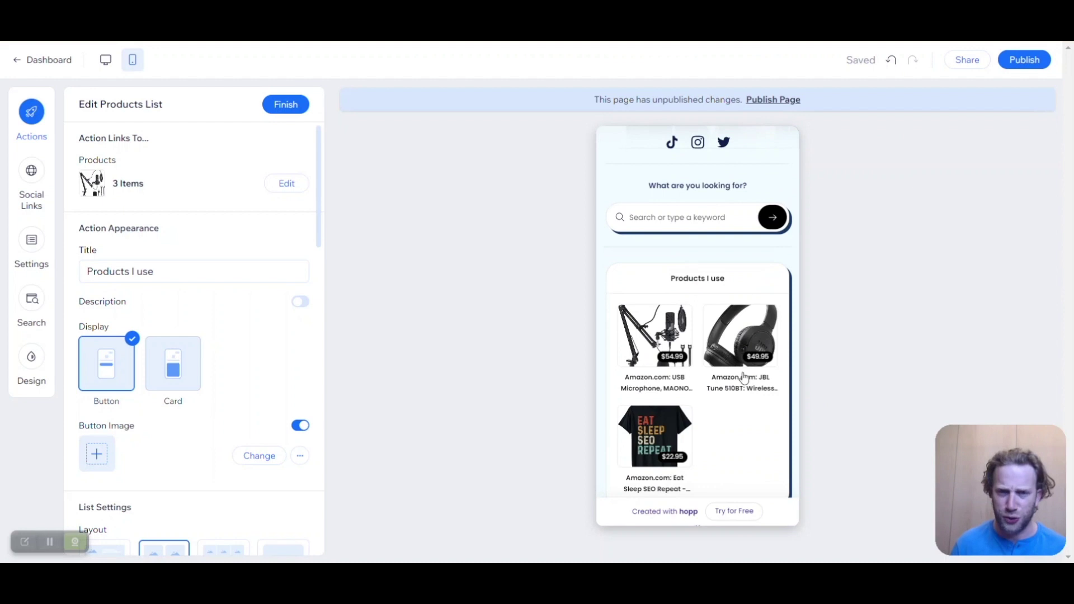
{"action": "scroll", "coordinate": [252, 392], "scroll_direction": "down", "scroll_amount": 5}
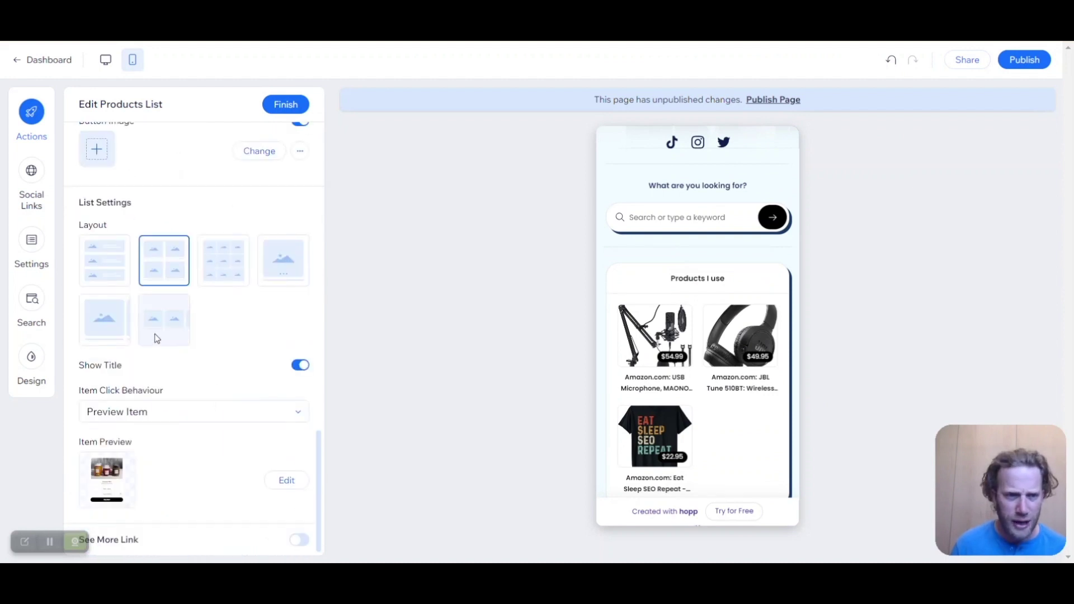
{"action": "left_click", "coordinate": [112, 312]}
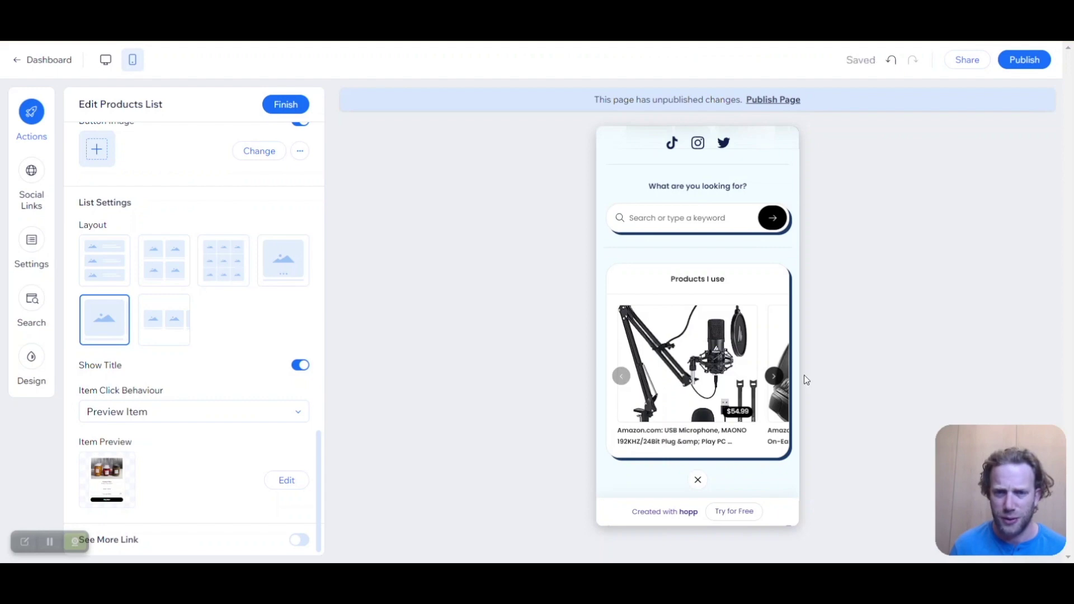
{"action": "left_click", "coordinate": [775, 379]}
{"action": "left_click", "coordinate": [774, 380]}
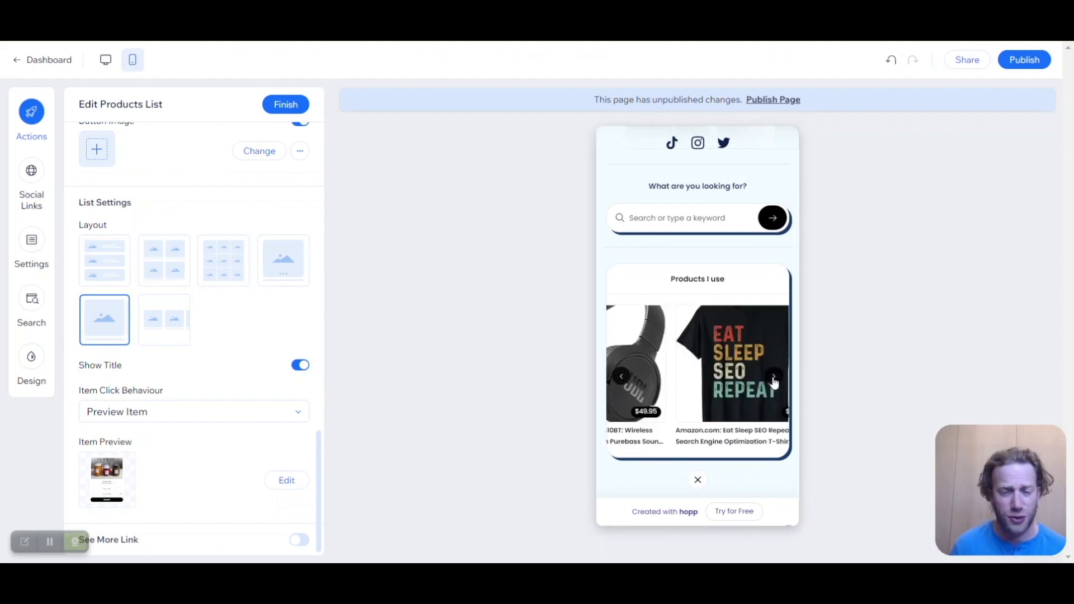
Step: Open the first product in the action's product list for editing and shorten its name to "USB Microphone"
{"action": "scroll", "coordinate": [152, 339], "scroll_direction": "up", "scroll_amount": 1}
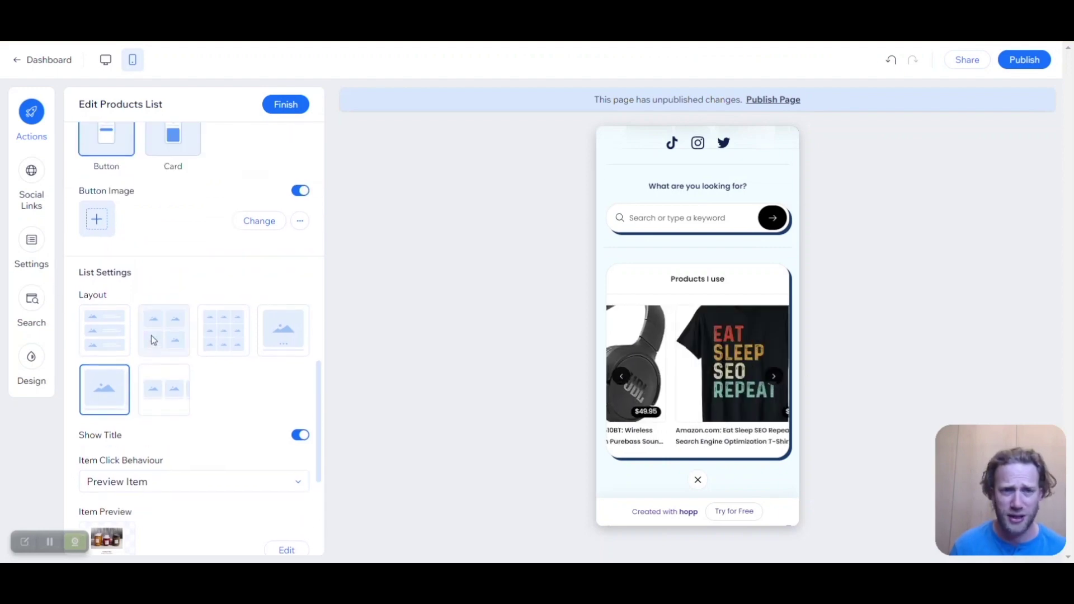
{"action": "scroll", "coordinate": [152, 338], "scroll_direction": "up", "scroll_amount": 2}
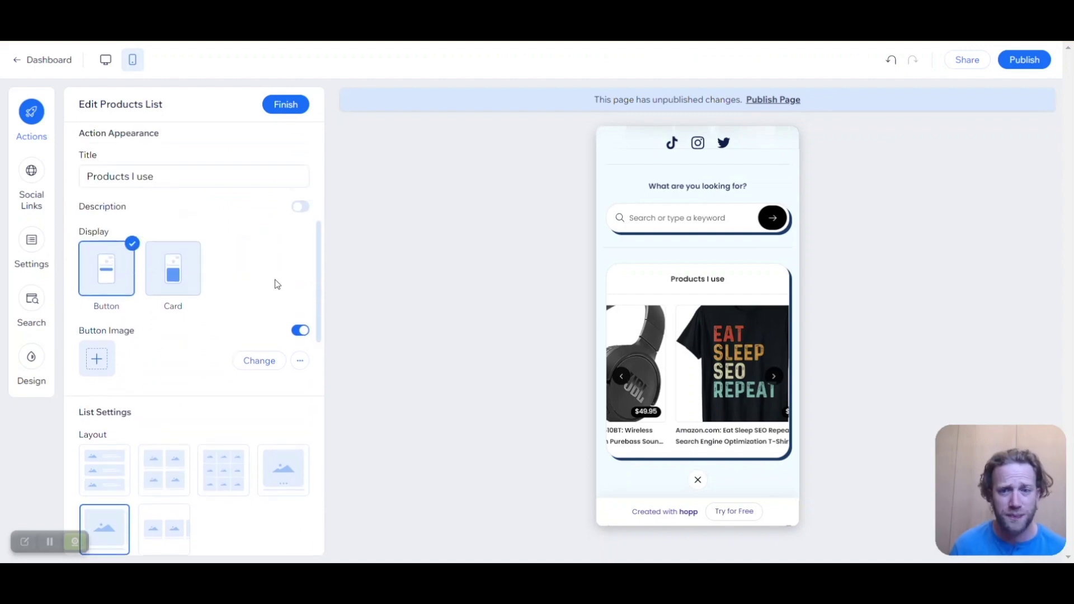
{"action": "scroll", "coordinate": [277, 284], "scroll_direction": "down", "scroll_amount": 3}
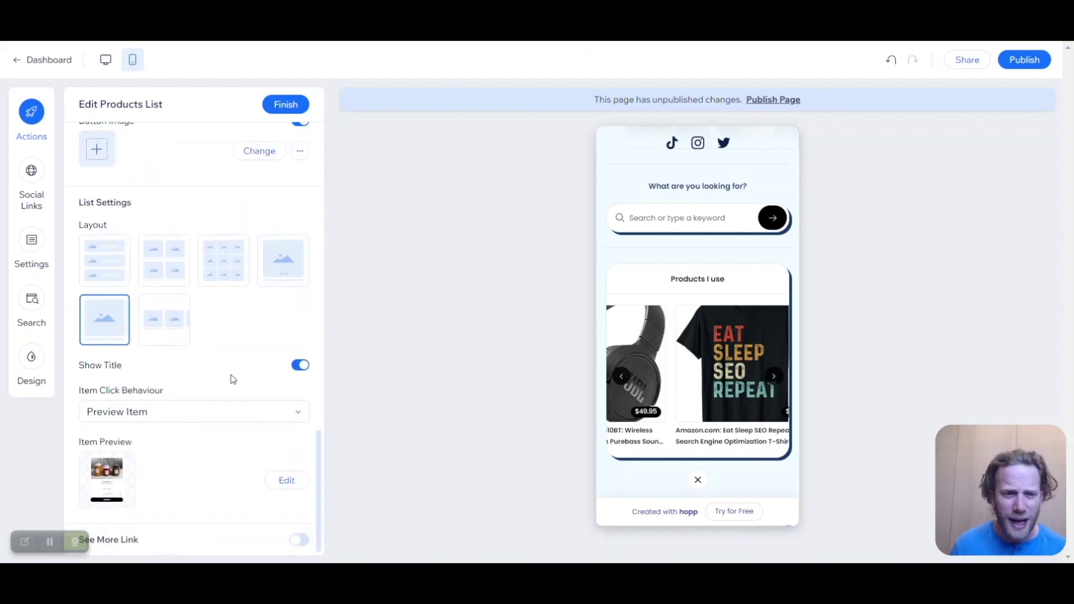
{"action": "scroll", "coordinate": [225, 408], "scroll_direction": "up", "scroll_amount": 4}
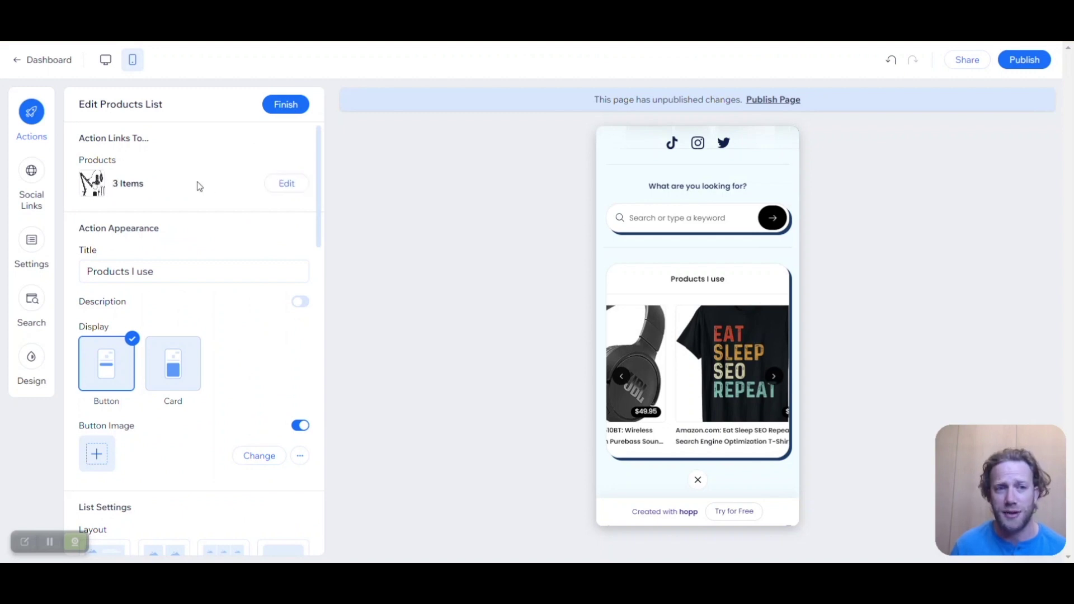
{"action": "left_click", "coordinate": [286, 184]}
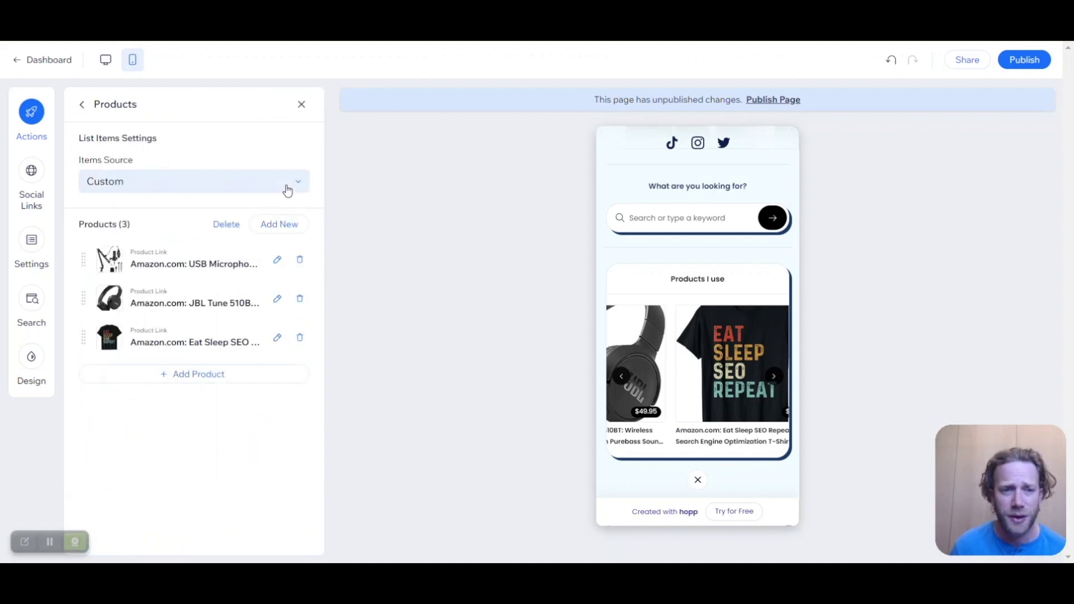
{"action": "left_click", "coordinate": [277, 260]}
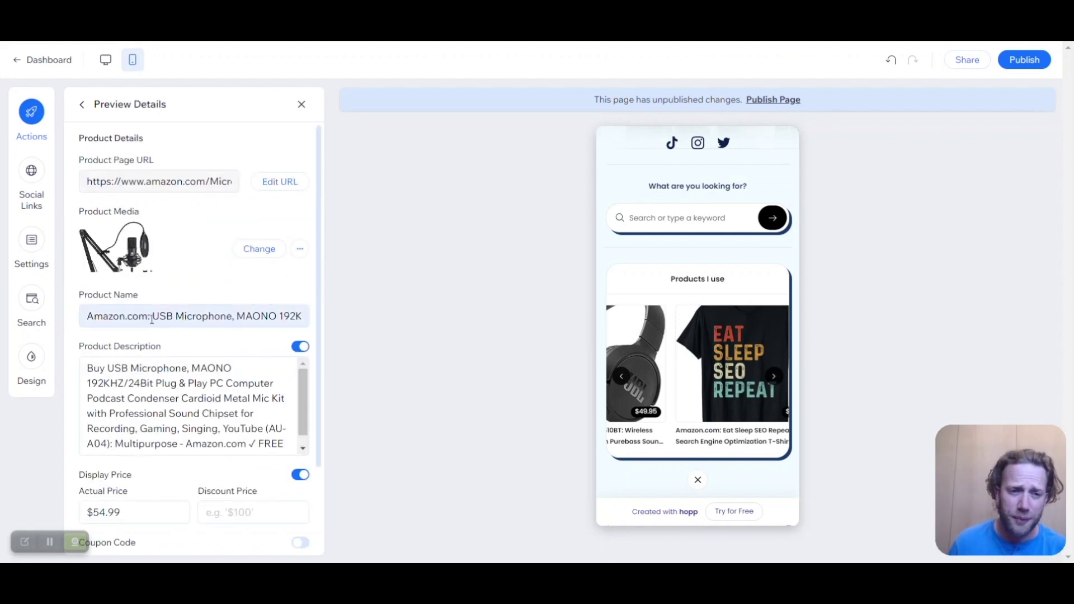
{"action": "left_click_drag", "start_coordinate": [150, 317], "coordinate": [84, 316]}
{"action": "key", "text": "BackSpace"}
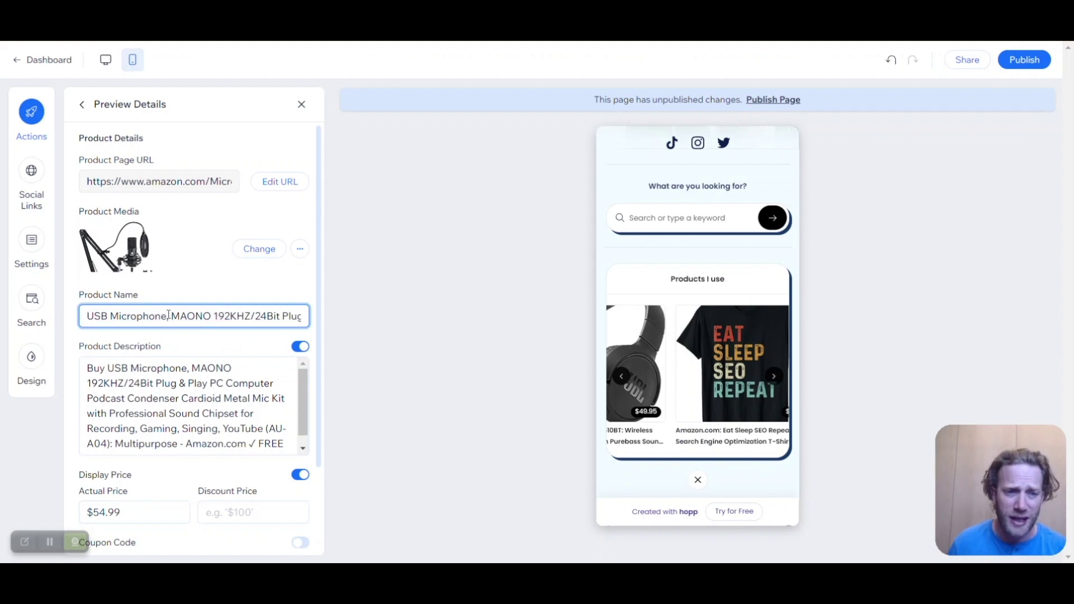
{"action": "left_click_drag", "start_coordinate": [169, 315], "coordinate": [491, 311]}
{"action": "key", "text": "BackSpace"}
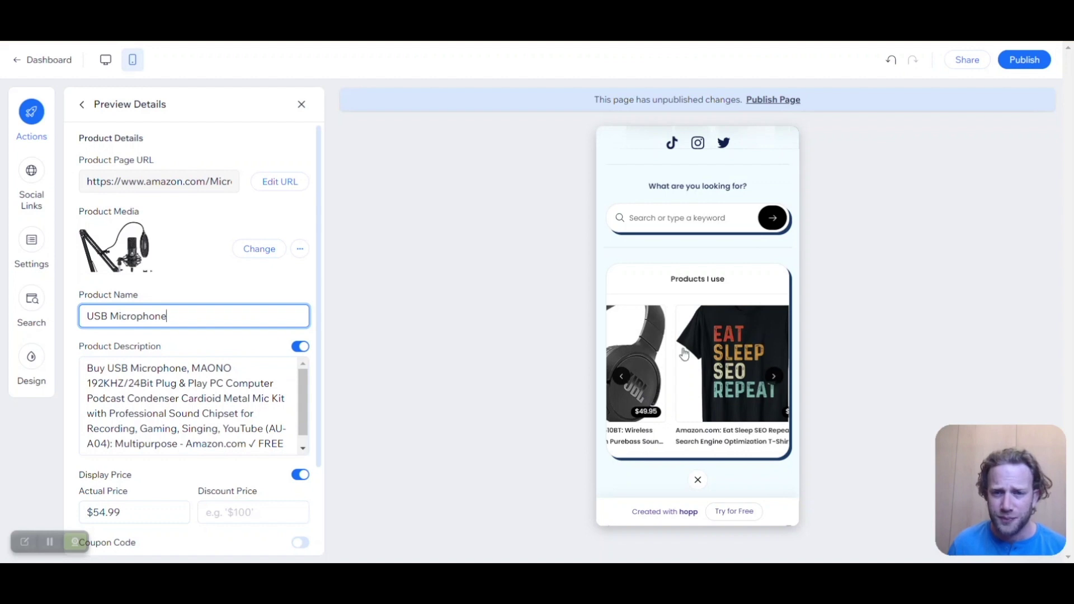
Step: Preview the USB Microphone item, turn off its product description and set its discount price to $50,99
{"action": "left_click", "coordinate": [623, 377]}
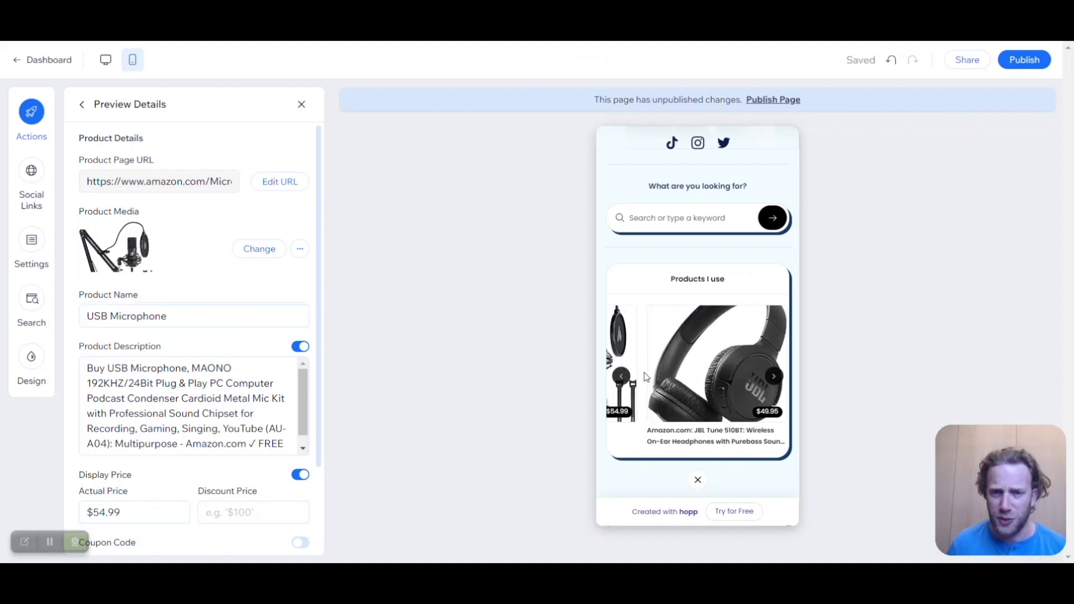
{"action": "left_click", "coordinate": [623, 378]}
{"action": "left_click", "coordinate": [685, 358]}
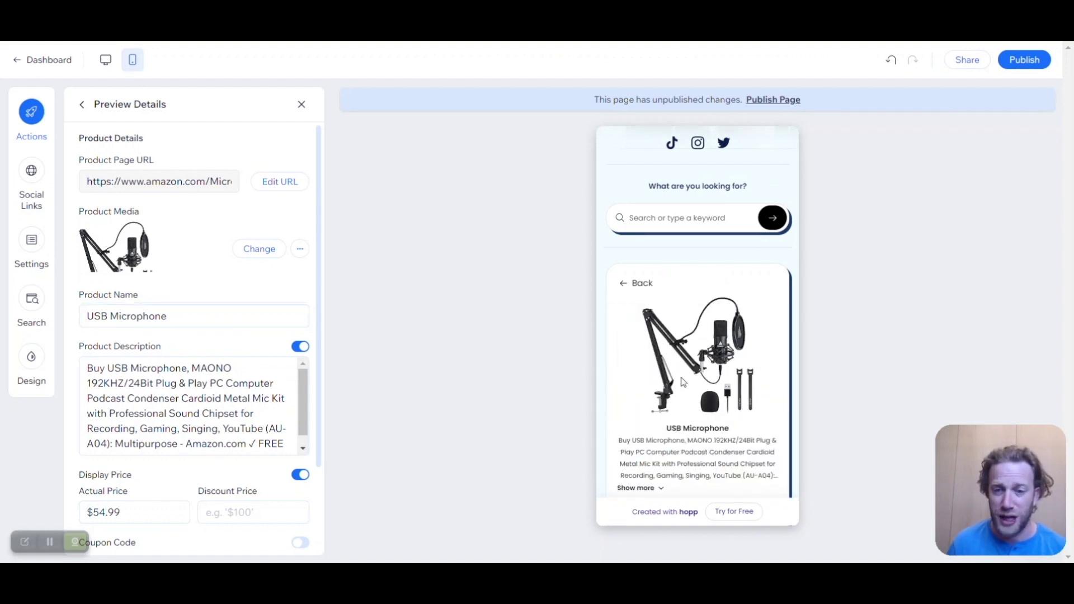
{"action": "scroll", "coordinate": [697, 358], "scroll_direction": "down", "scroll_amount": 1}
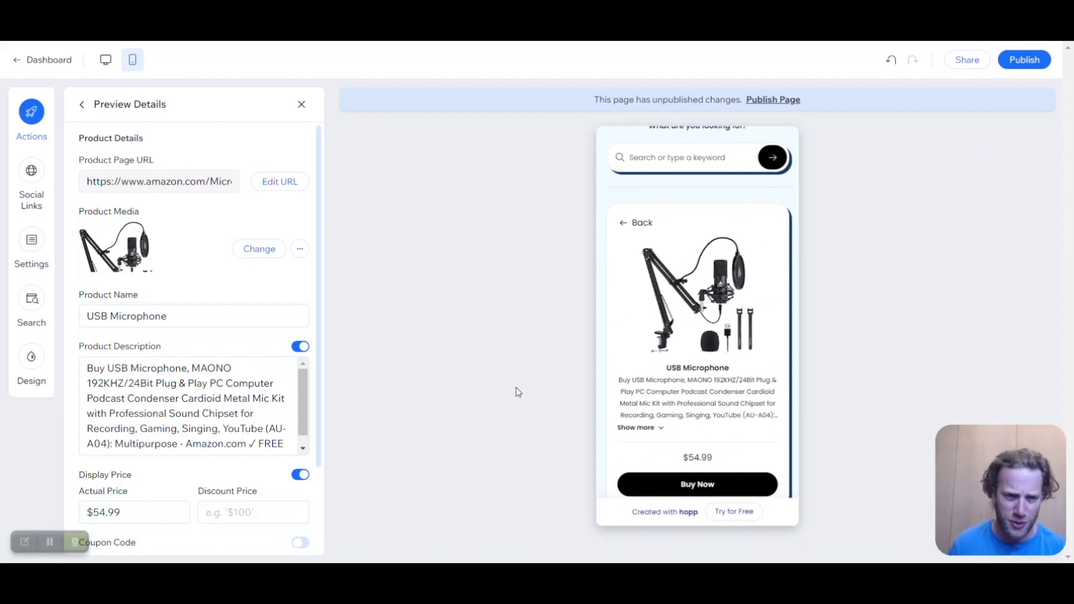
{"action": "left_click", "coordinate": [301, 348]}
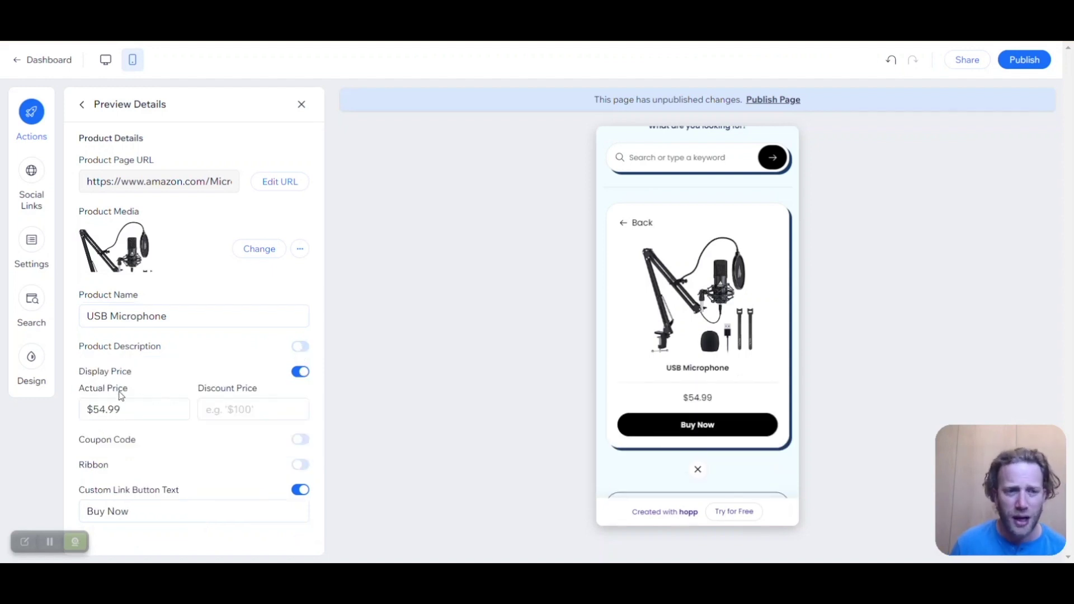
{"action": "left_click", "coordinate": [232, 420]}
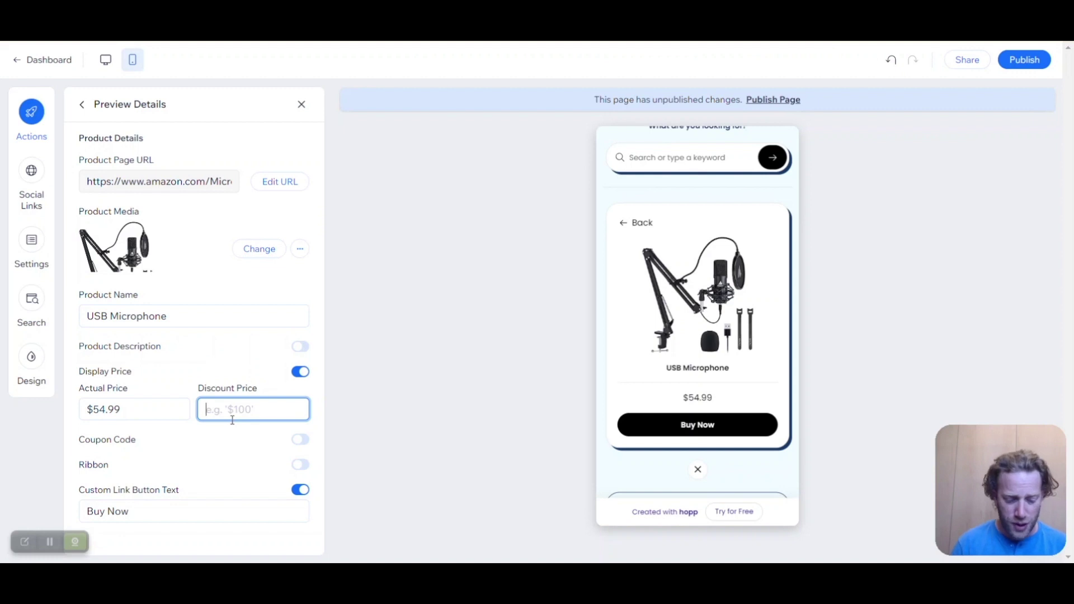
{"action": "type", "text": "$50,"}
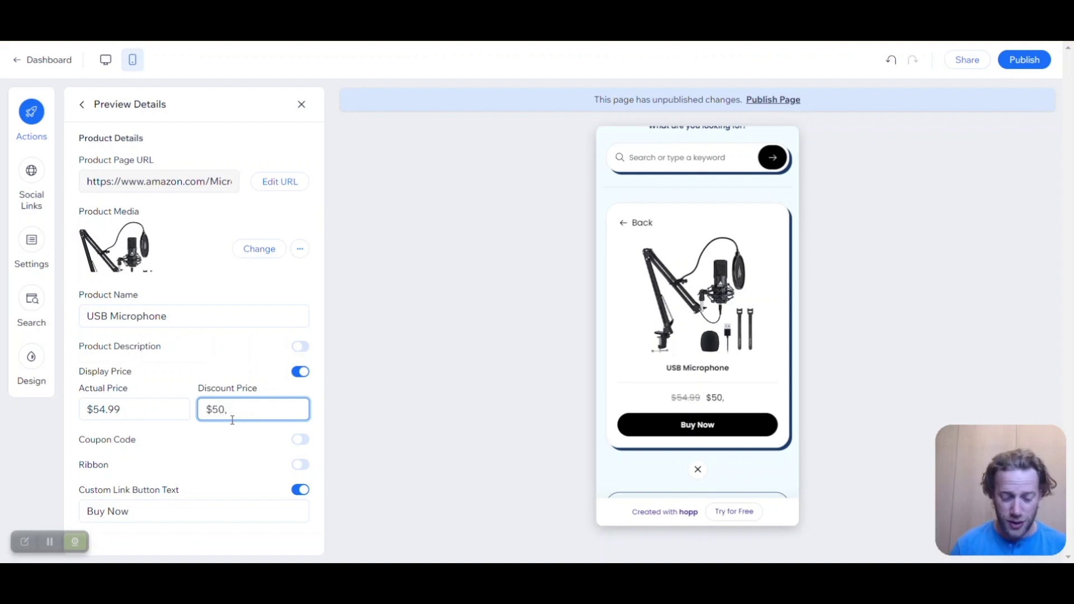
{"action": "type", "text": "99"}
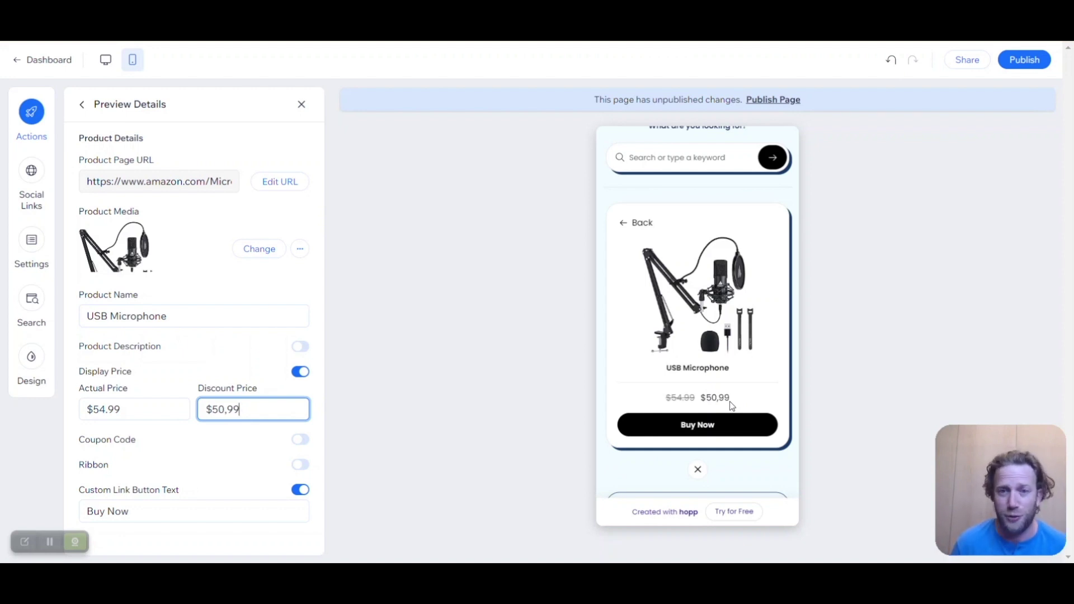
Step: Enable a coupon code for the USB Microphone, set it to "kyle10", and test copying it in the preview
{"action": "left_click", "coordinate": [300, 440]}
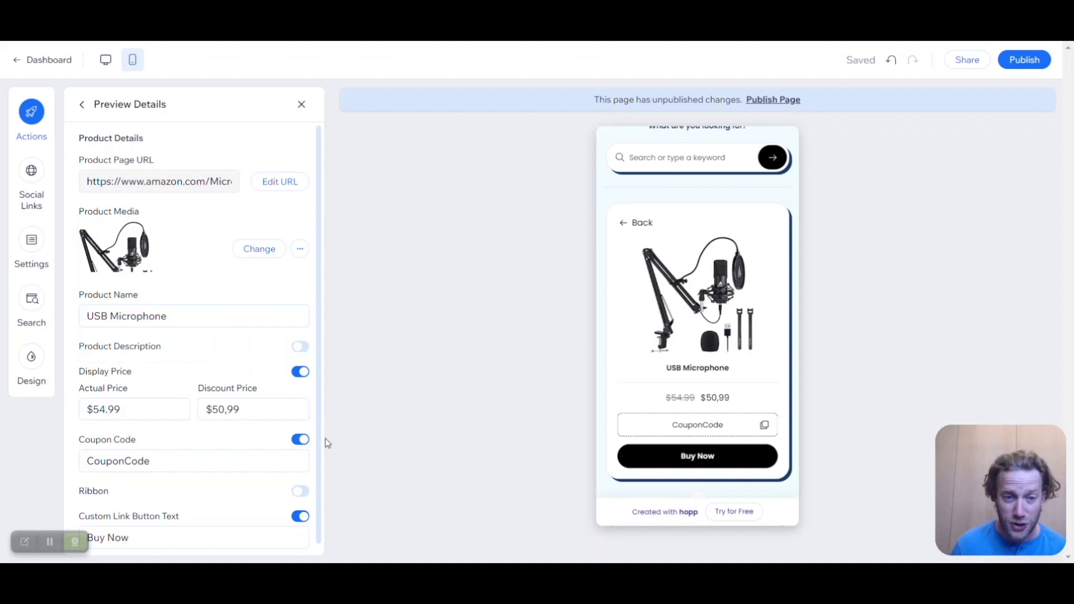
{"action": "left_click", "coordinate": [237, 462]}
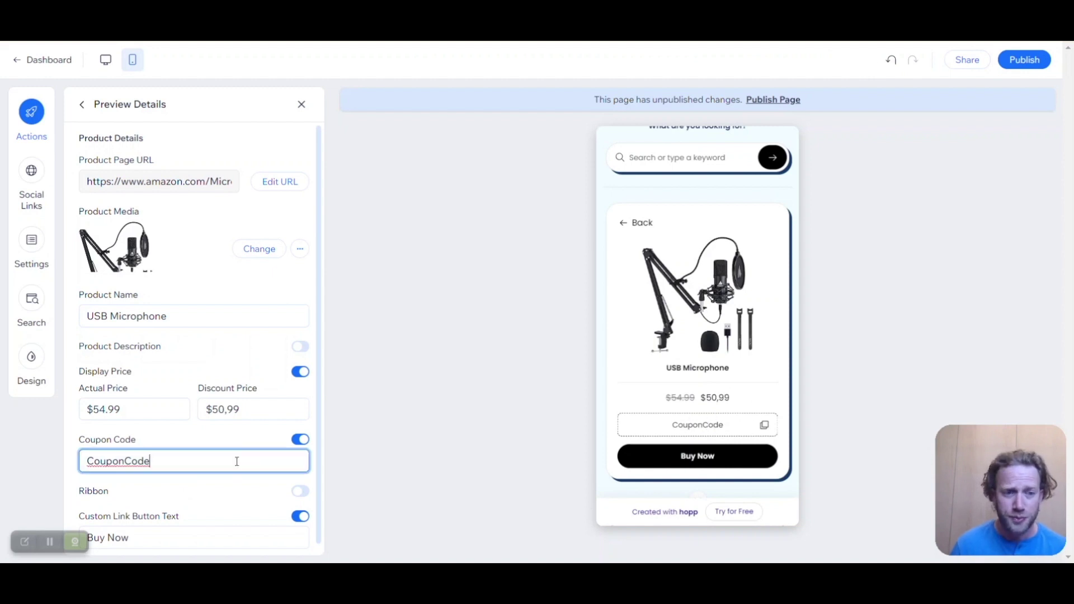
{"action": "type", "text": "kyle10"}
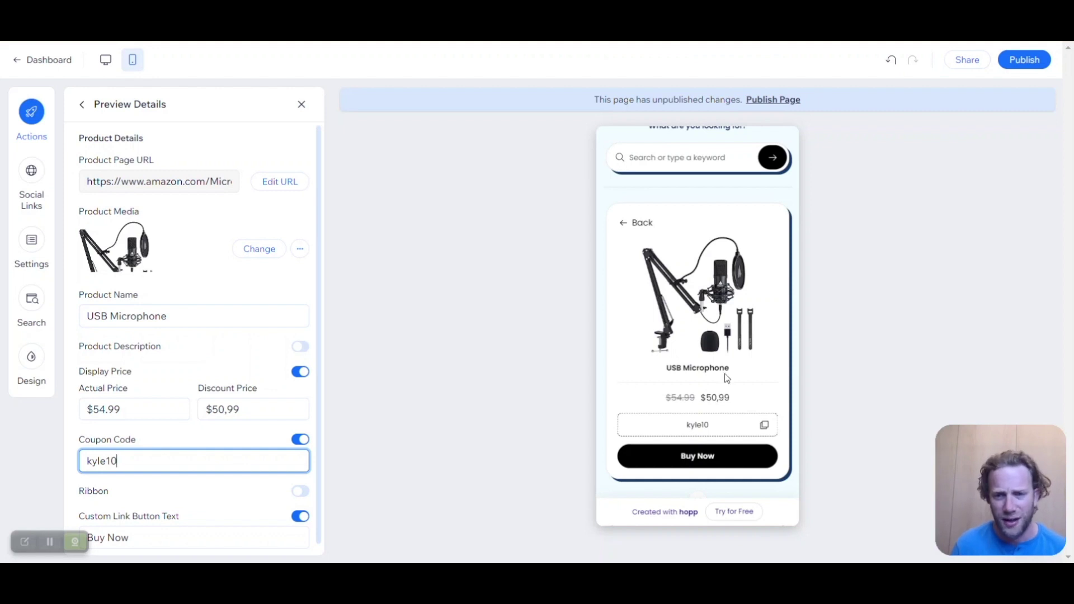
{"action": "left_click", "coordinate": [764, 426]}
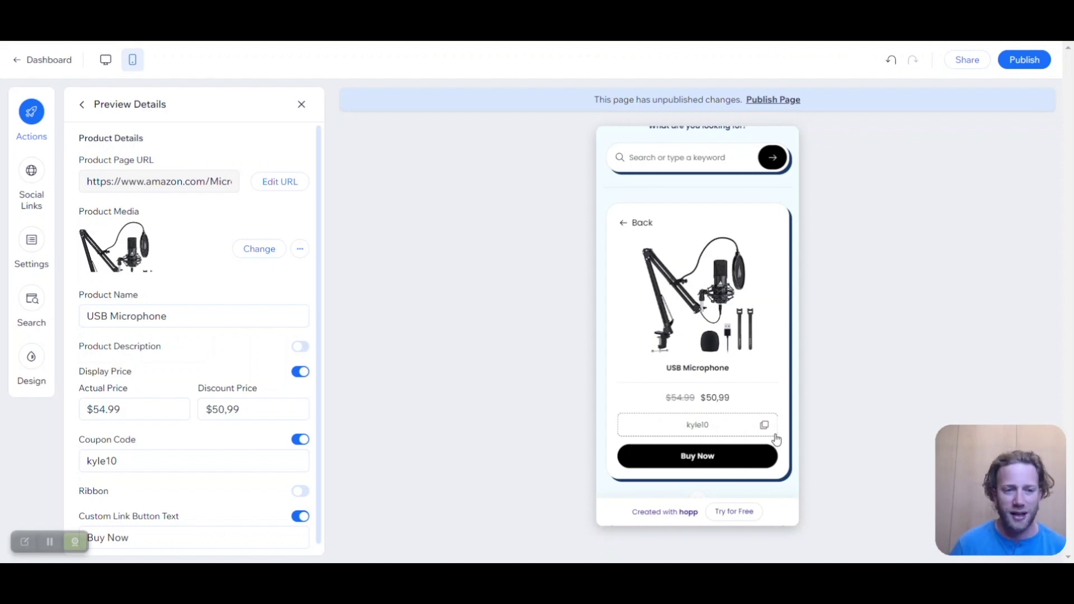
{"action": "scroll", "coordinate": [228, 451], "scroll_direction": "down", "scroll_amount": 1}
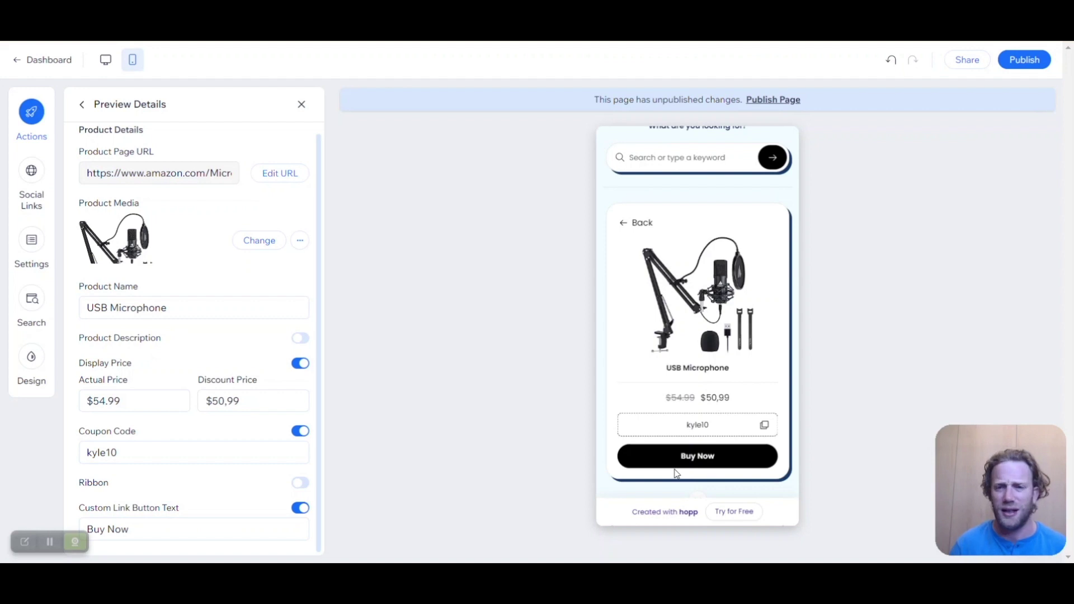
{"action": "scroll", "coordinate": [81, 130], "scroll_direction": "up", "scroll_amount": 1}
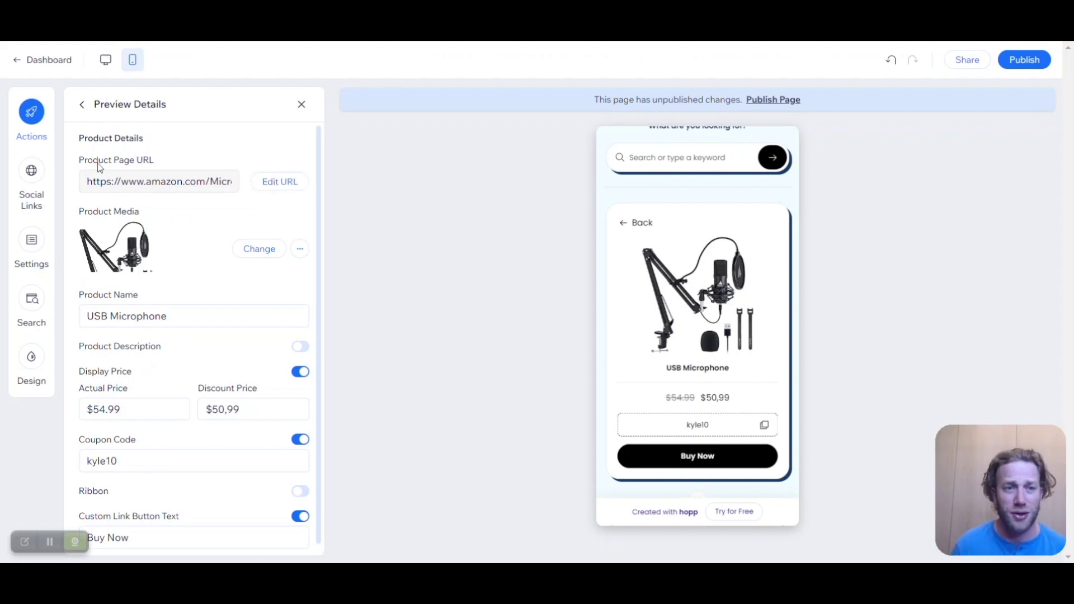
Step: Leave the product details, return the preview to the product carousel, and finish editing the "Products I use" action
{"action": "left_click", "coordinate": [78, 105]}
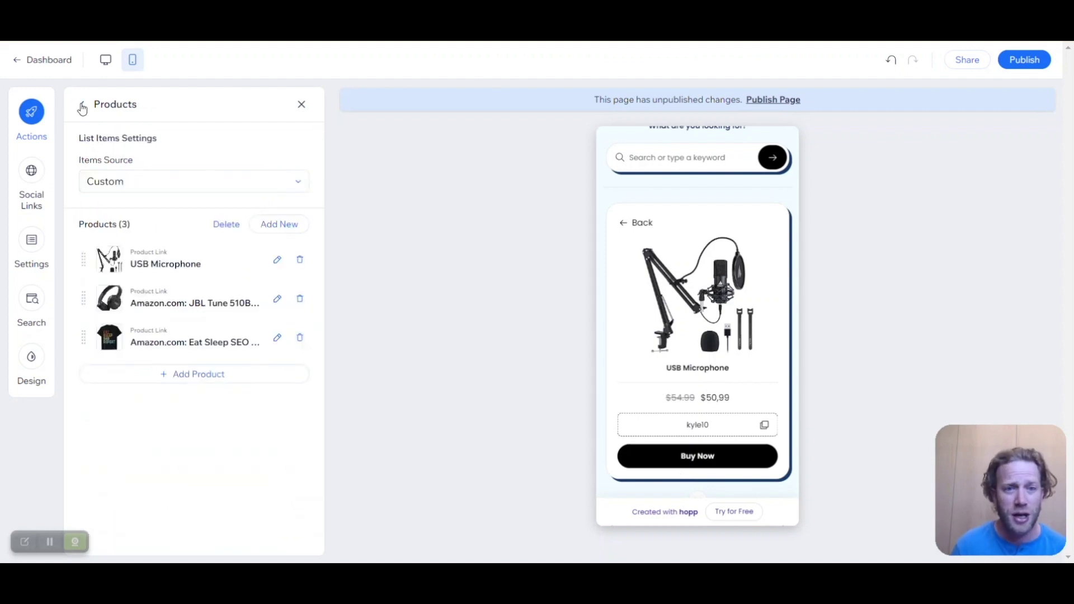
{"action": "left_click", "coordinate": [77, 105]}
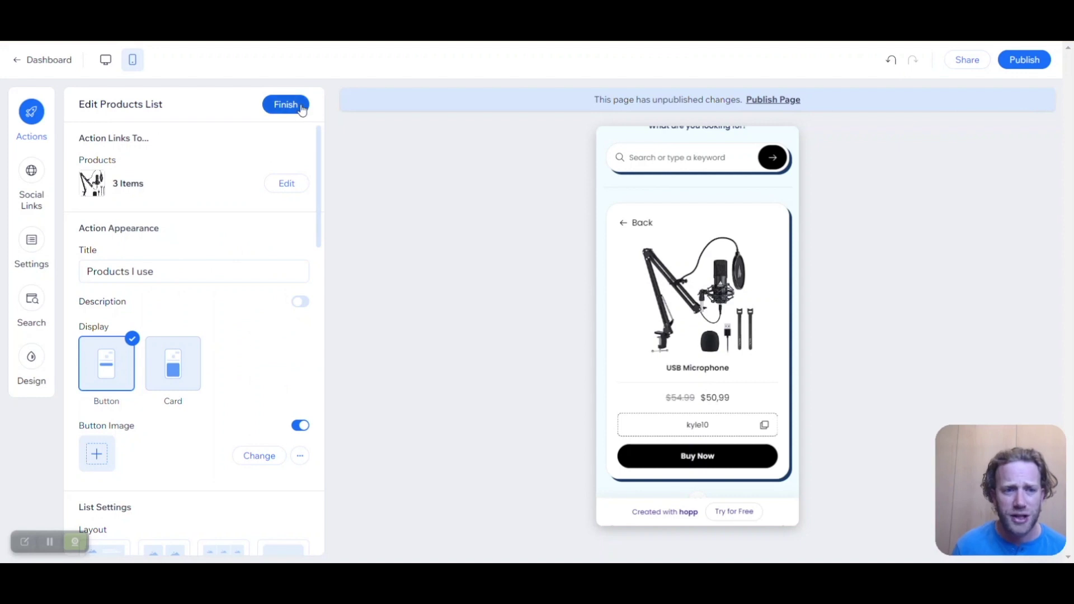
{"action": "left_click", "coordinate": [647, 222]}
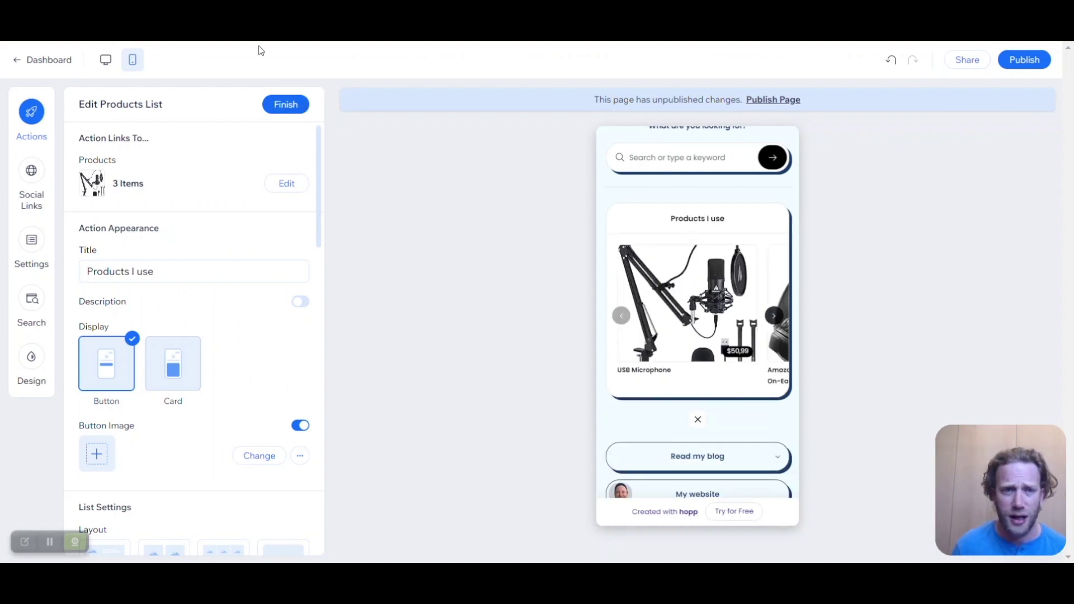
{"action": "left_click", "coordinate": [284, 104]}
Step: Add a new Paid Requests action of the Single Request type
{"action": "left_click", "coordinate": [251, 137]}
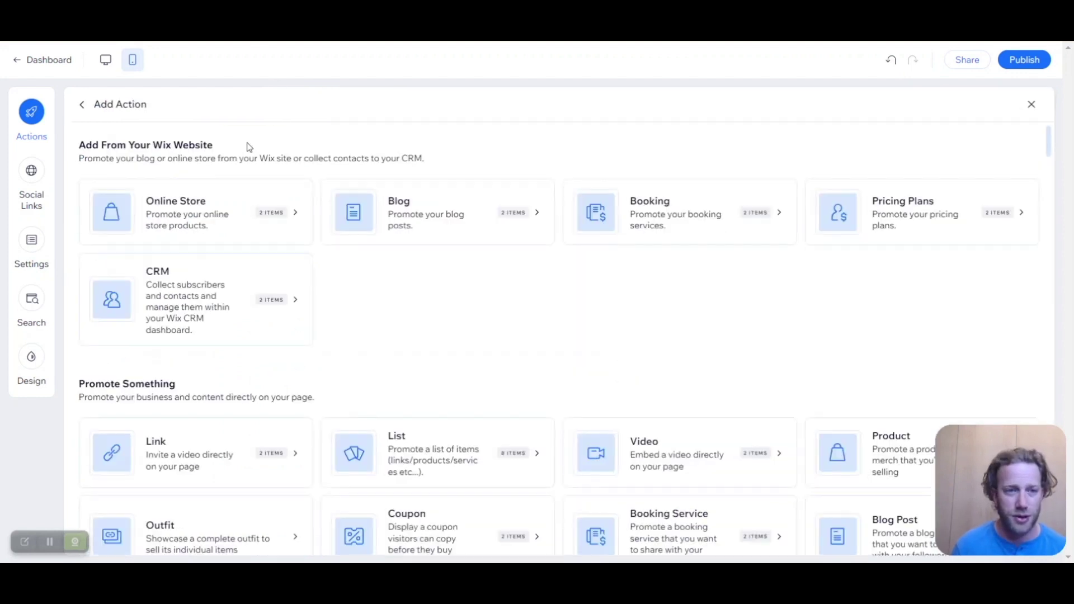
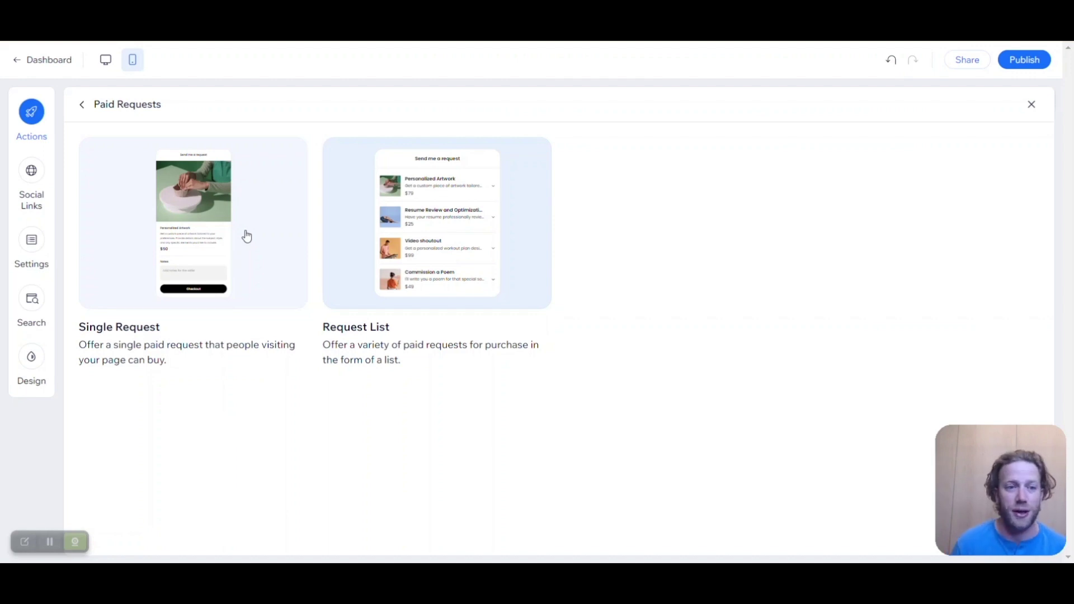
{"action": "left_click", "coordinate": [246, 236]}
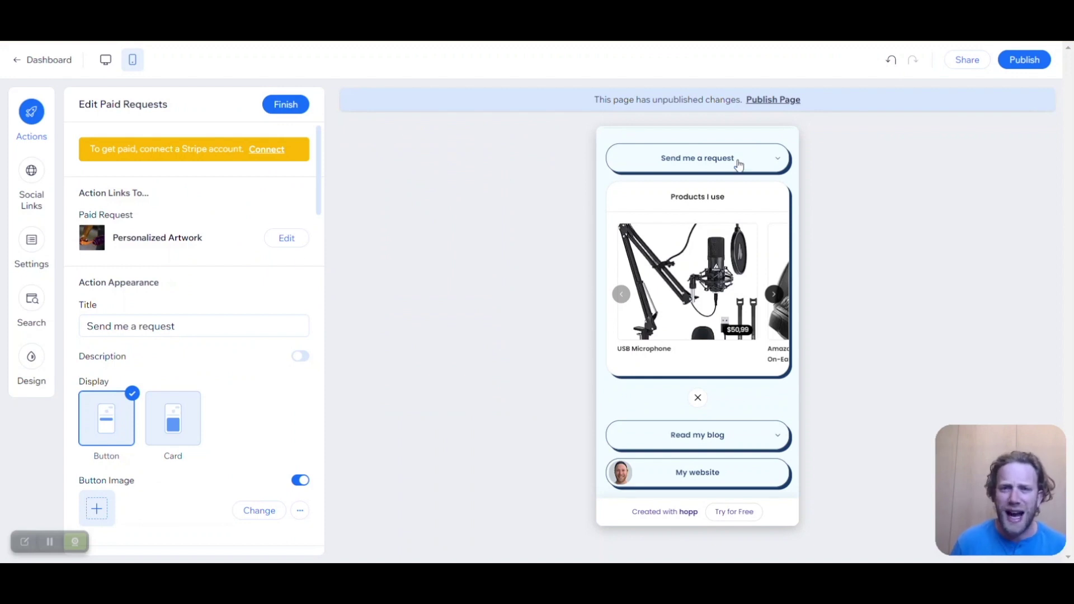
Step: Expand the "Send me a request" action in the preview and change its display style to Card
{"action": "left_click", "coordinate": [776, 160]}
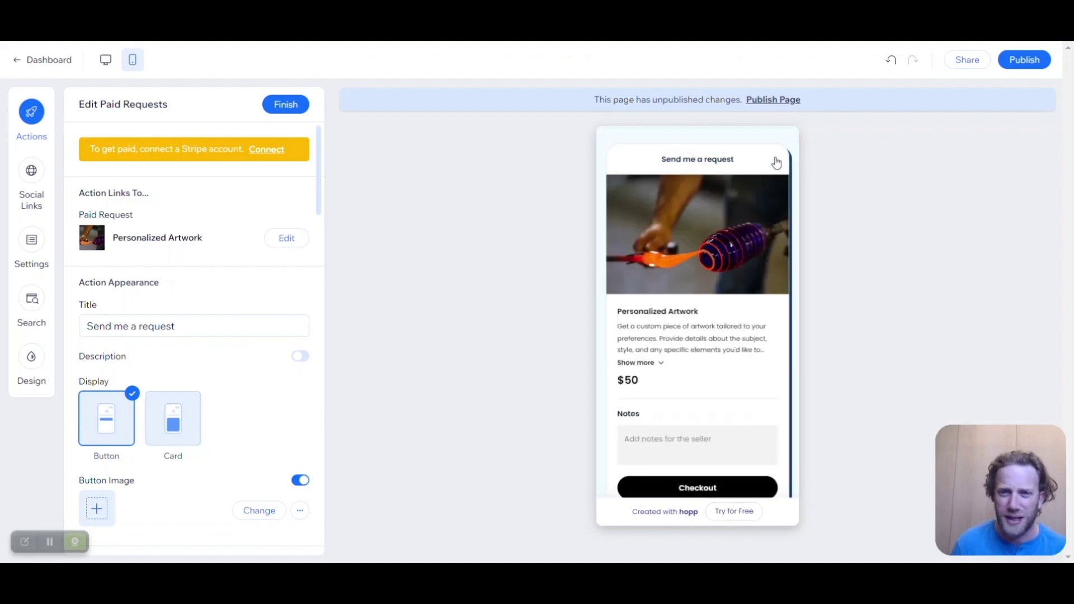
{"action": "left_click", "coordinate": [776, 161]}
{"action": "left_click", "coordinate": [175, 436]}
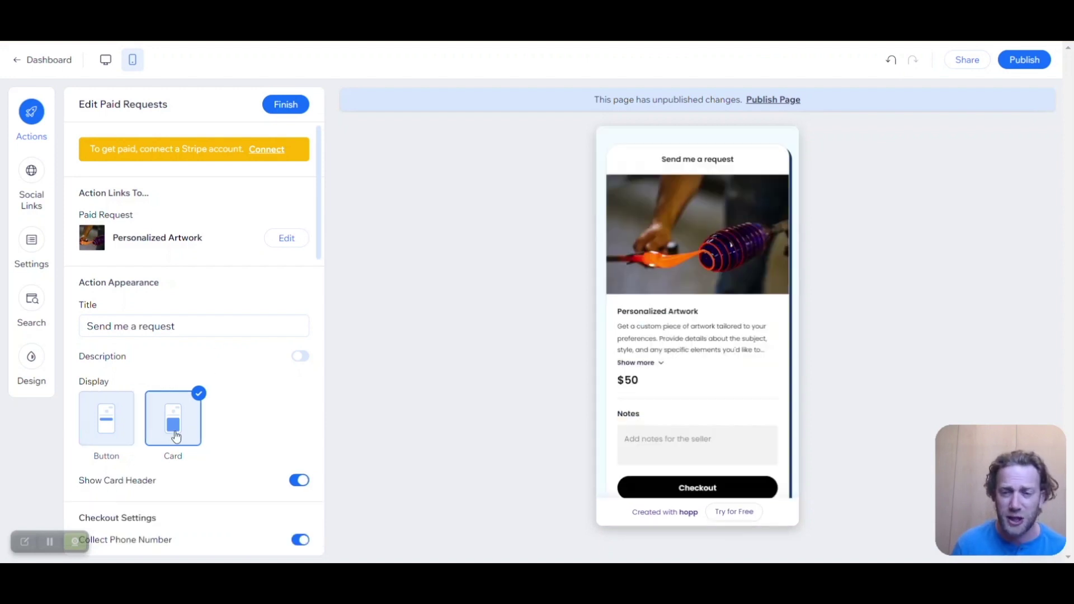
{"action": "scroll", "coordinate": [699, 247], "scroll_direction": "up", "scroll_amount": 3}
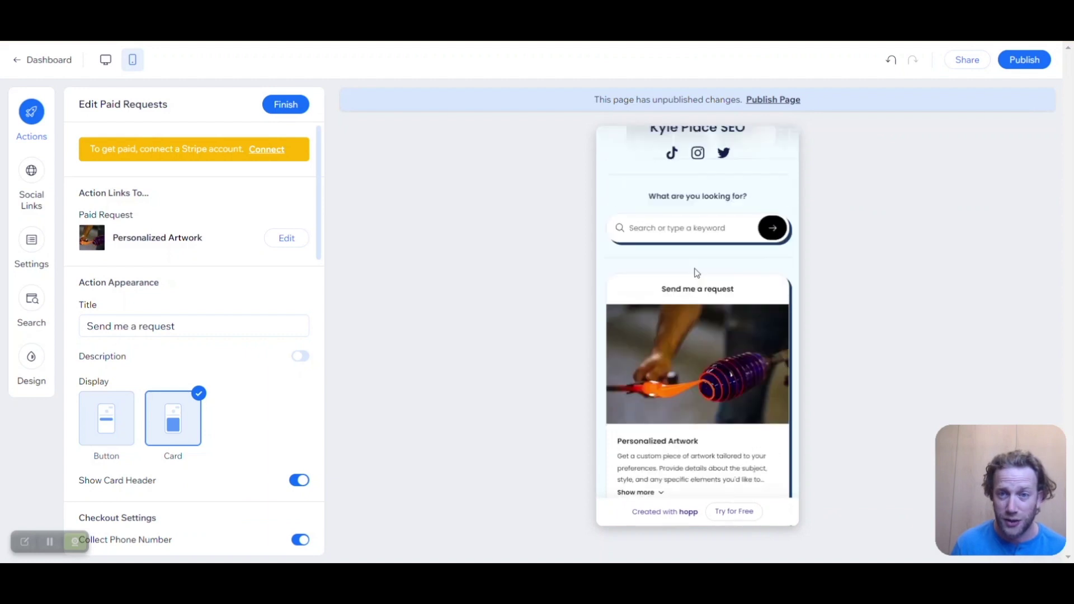
{"action": "scroll", "coordinate": [717, 417], "scroll_direction": "down", "scroll_amount": 3}
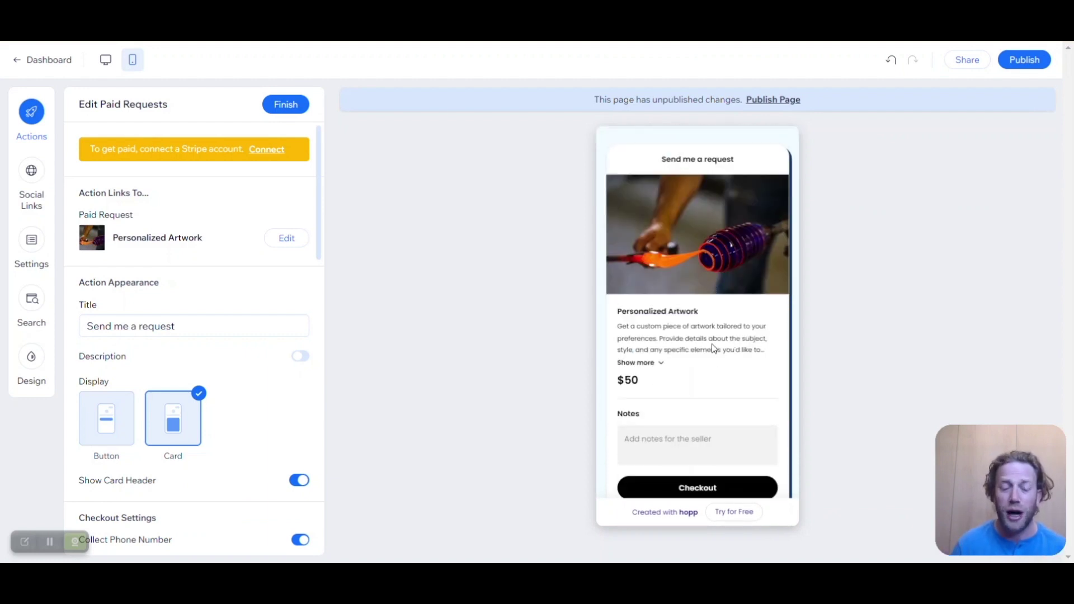
{"action": "scroll", "coordinate": [233, 386], "scroll_direction": "down", "scroll_amount": 3}
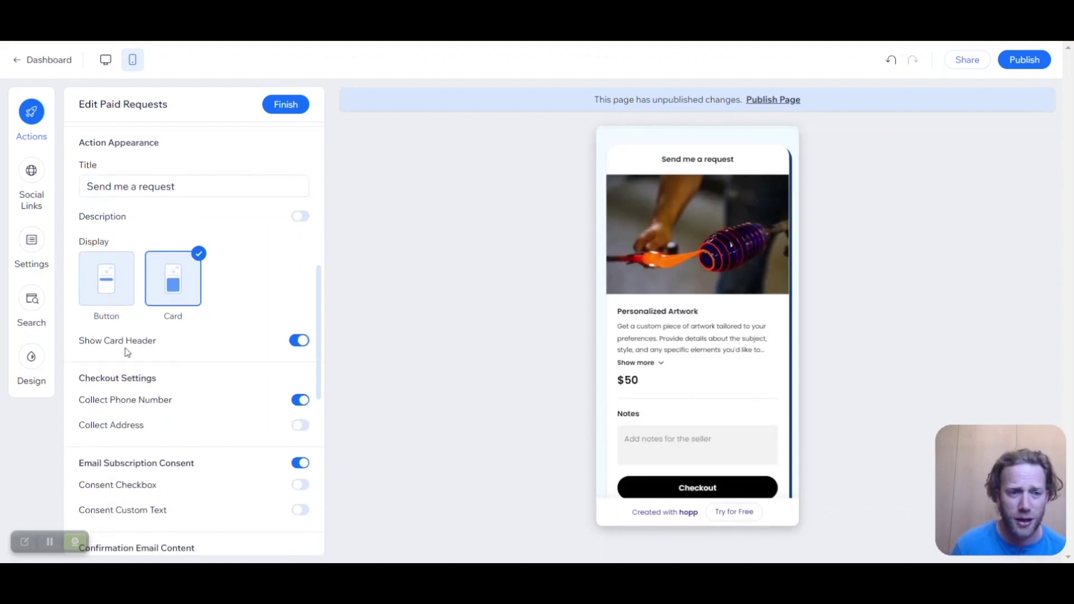
{"action": "scroll", "coordinate": [257, 473], "scroll_direction": "up", "scroll_amount": 3}
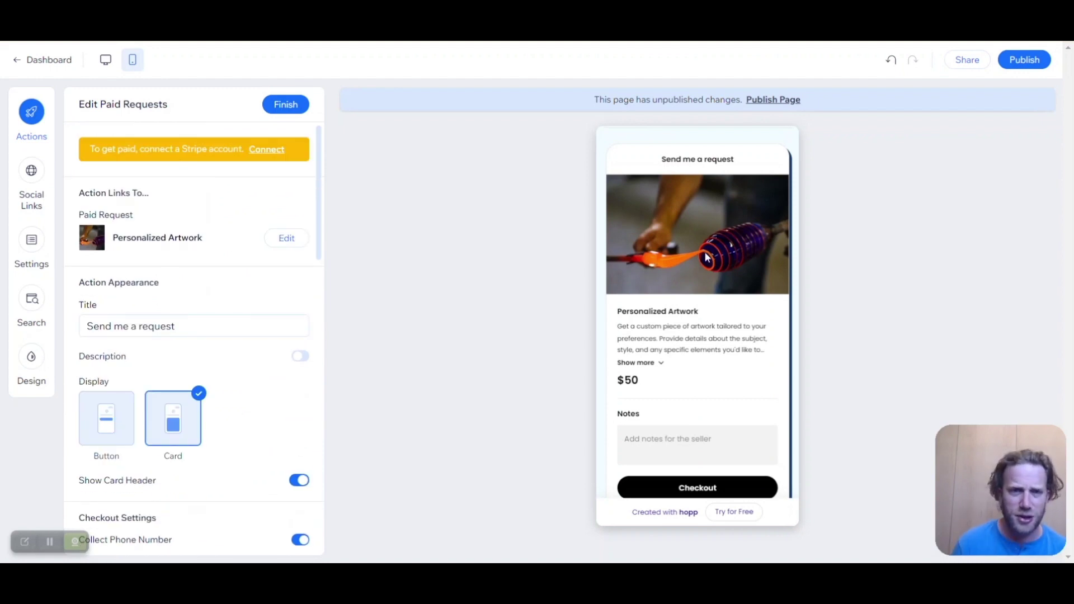
Step: Open the Personalized Artwork request's details and rename the request "SEO Consultancy"
{"action": "left_click", "coordinate": [287, 238]}
{"action": "left_click", "coordinate": [234, 263]}
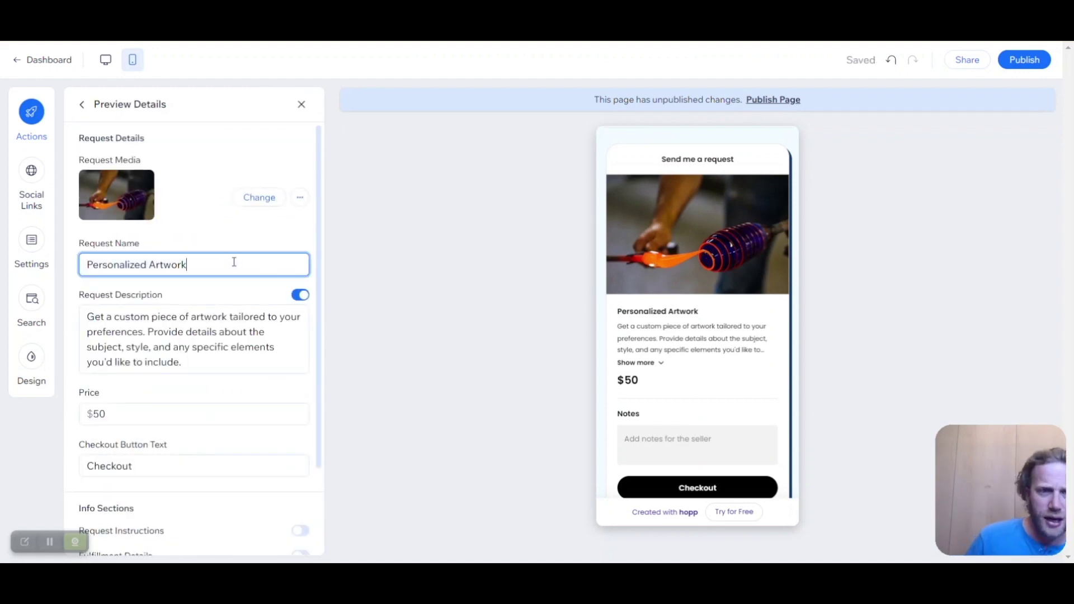
{"action": "key", "text": "ctrl+a"}
{"action": "type", "text": "SEo Consul"}
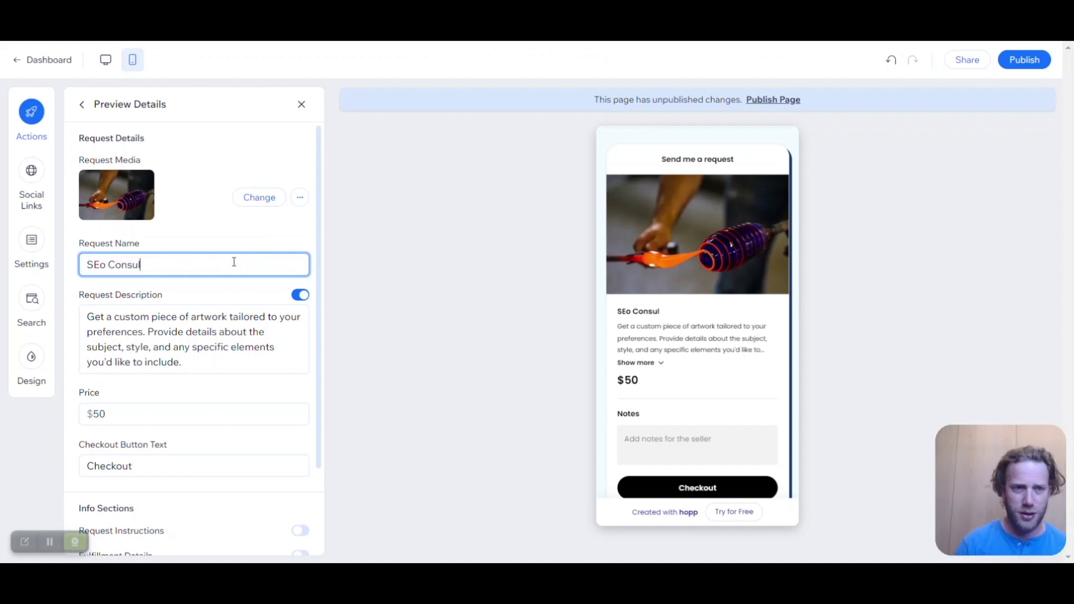
{"action": "type", "text": "tancy"}
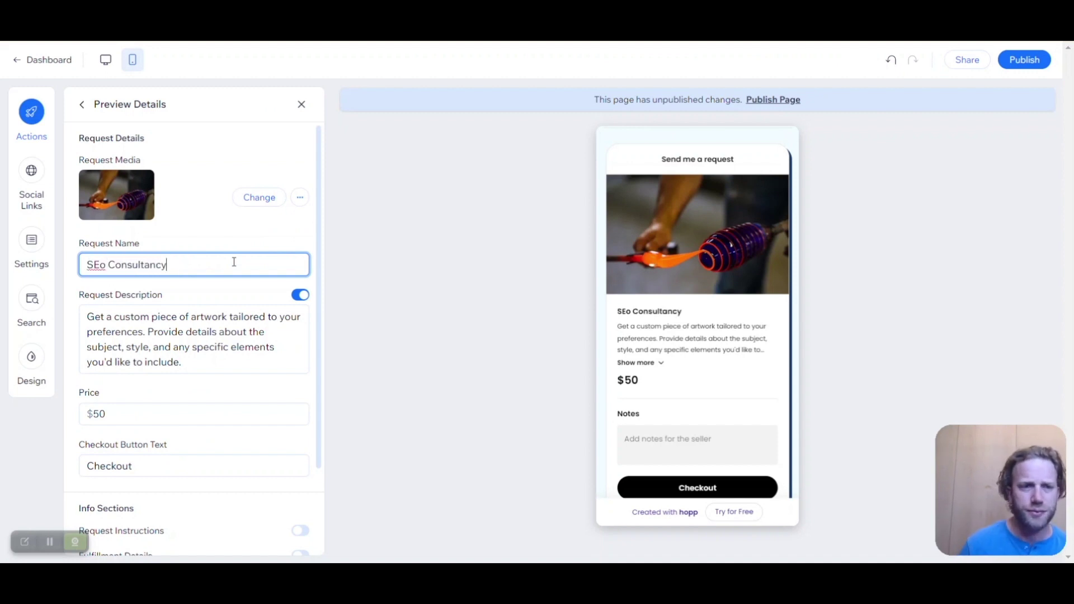
{"action": "left_click", "coordinate": [101, 265]}
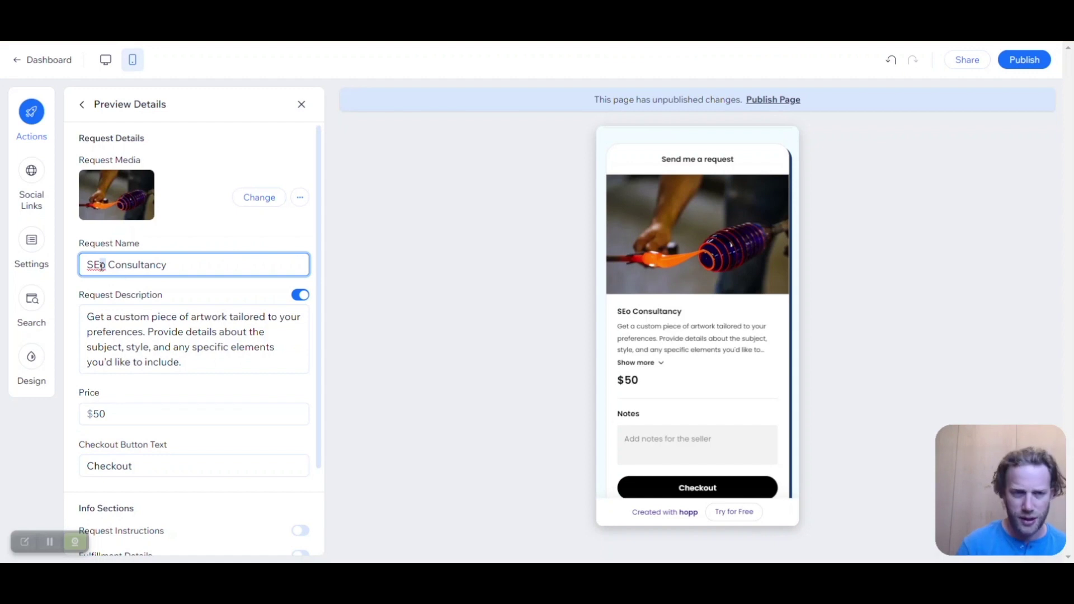
{"action": "key", "text": "BackSpace"}
{"action": "type", "text": "O"}
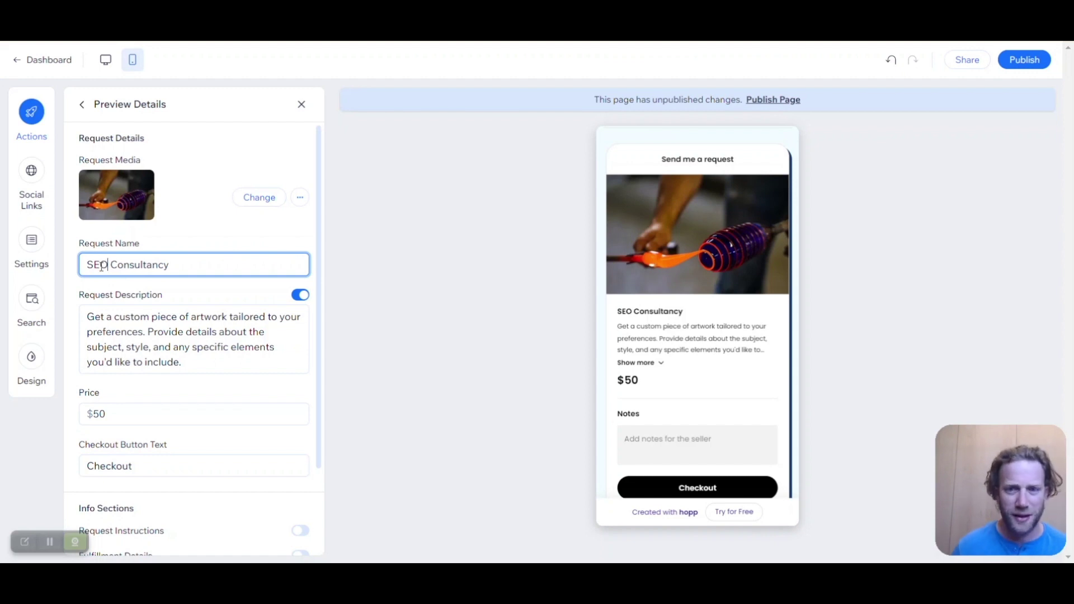
Step: Replace the request's media with the image seo lessons.jpg from the site files
{"action": "left_click", "coordinate": [276, 193]}
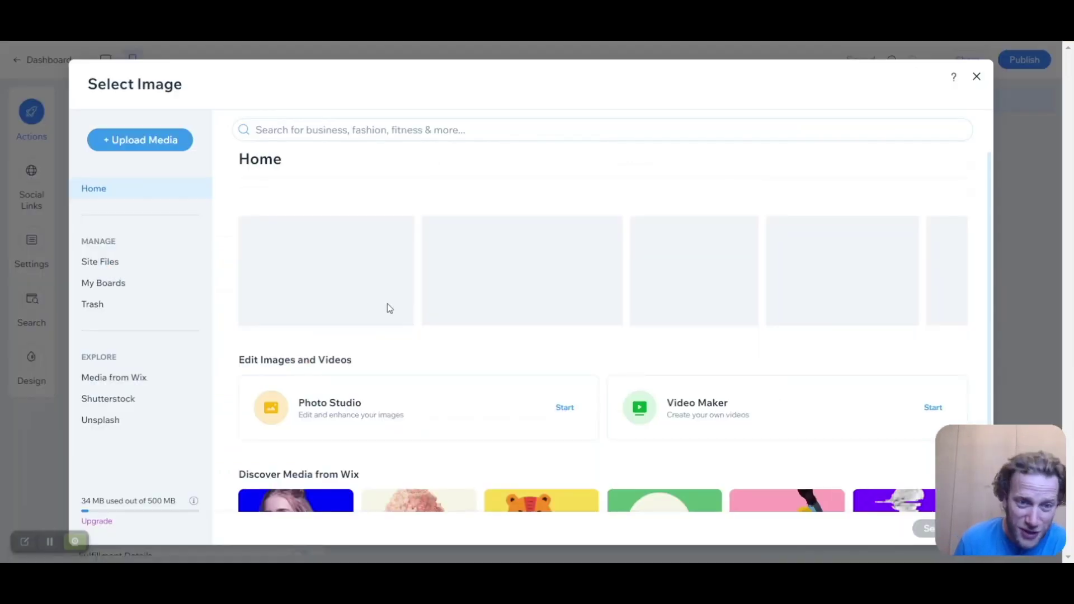
{"action": "left_click", "coordinate": [106, 262]}
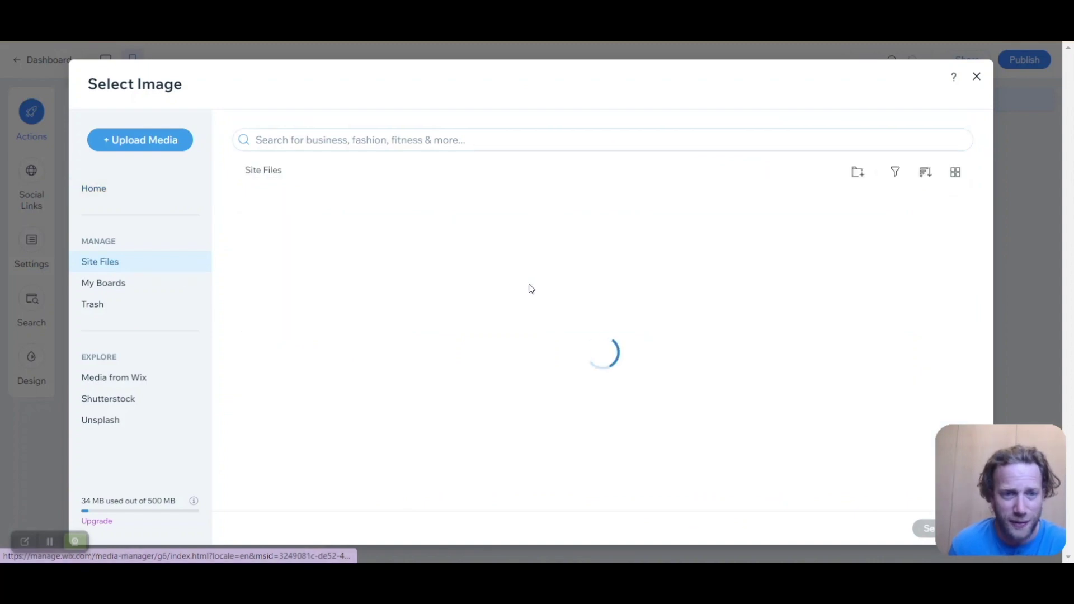
{"action": "scroll", "coordinate": [371, 326], "scroll_direction": "down", "scroll_amount": 4}
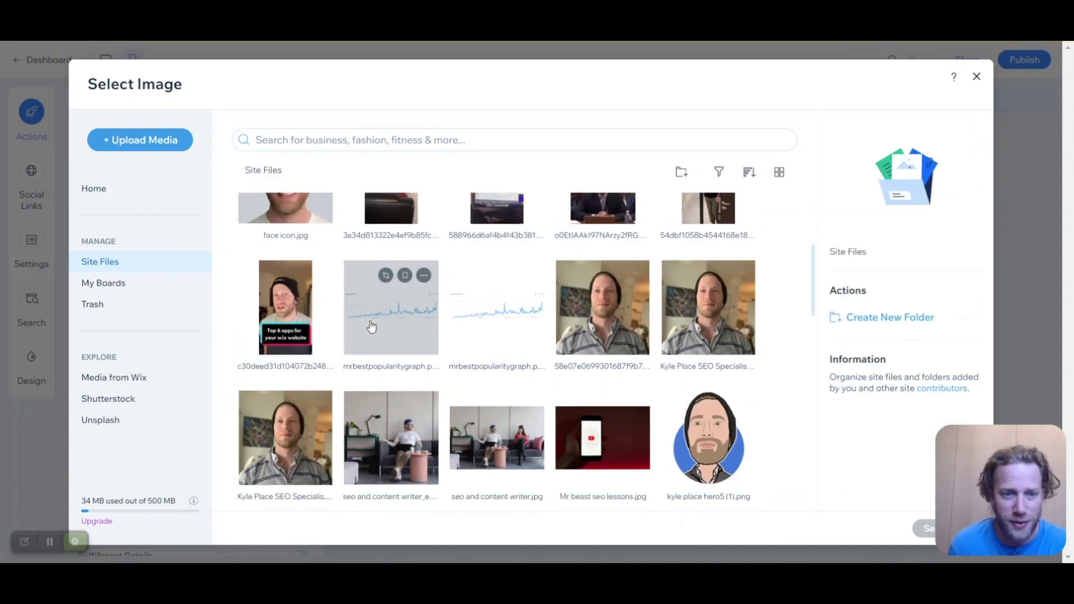
{"action": "scroll", "coordinate": [371, 326], "scroll_direction": "down", "scroll_amount": 10}
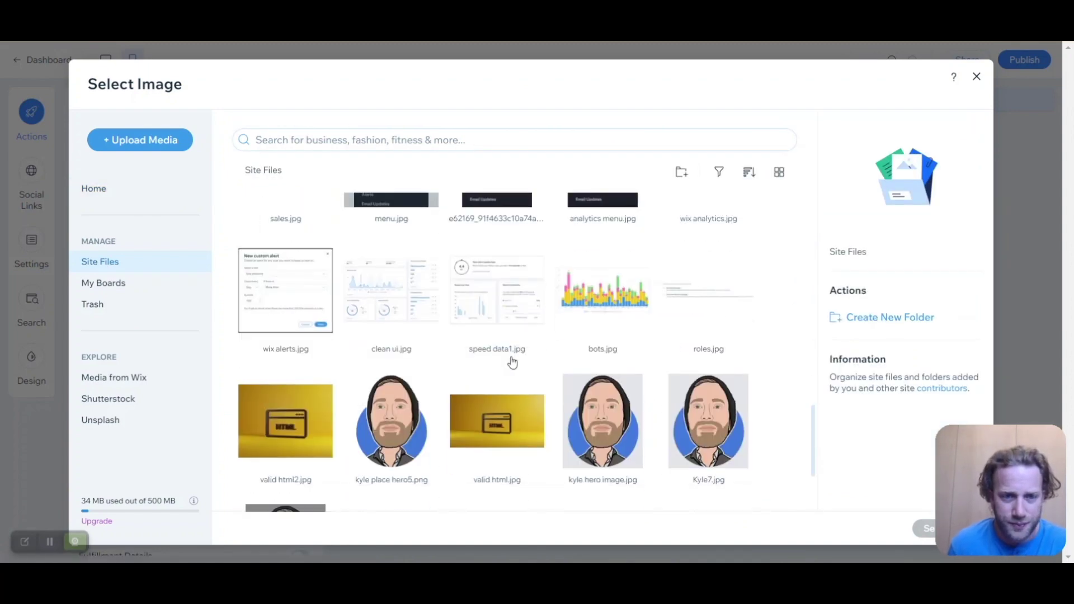
{"action": "scroll", "coordinate": [491, 353], "scroll_direction": "down", "scroll_amount": 2}
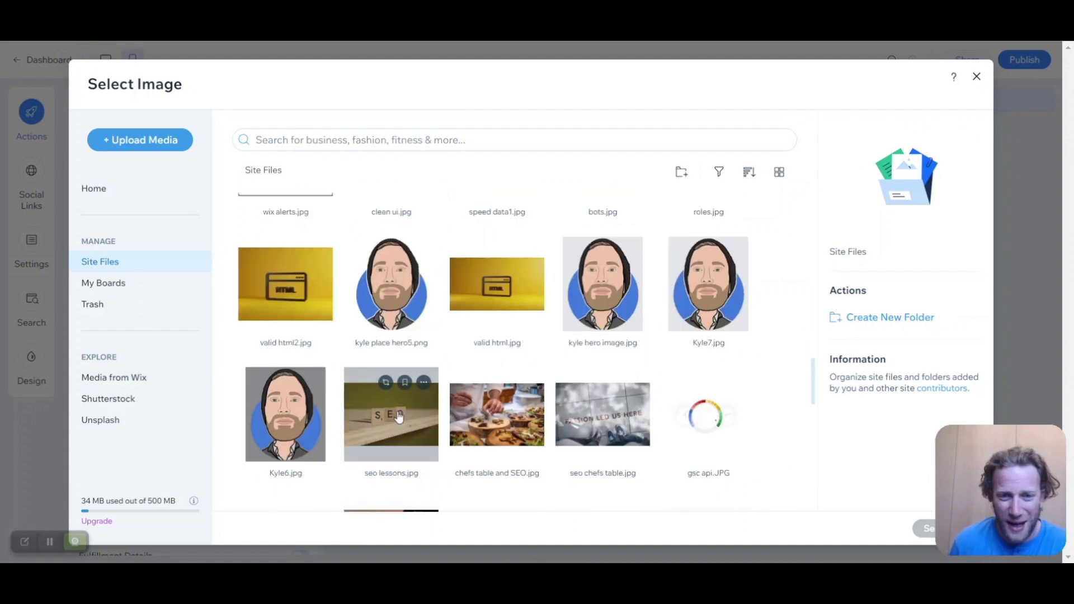
{"action": "left_click", "coordinate": [398, 417]}
{"action": "left_click", "coordinate": [927, 528]}
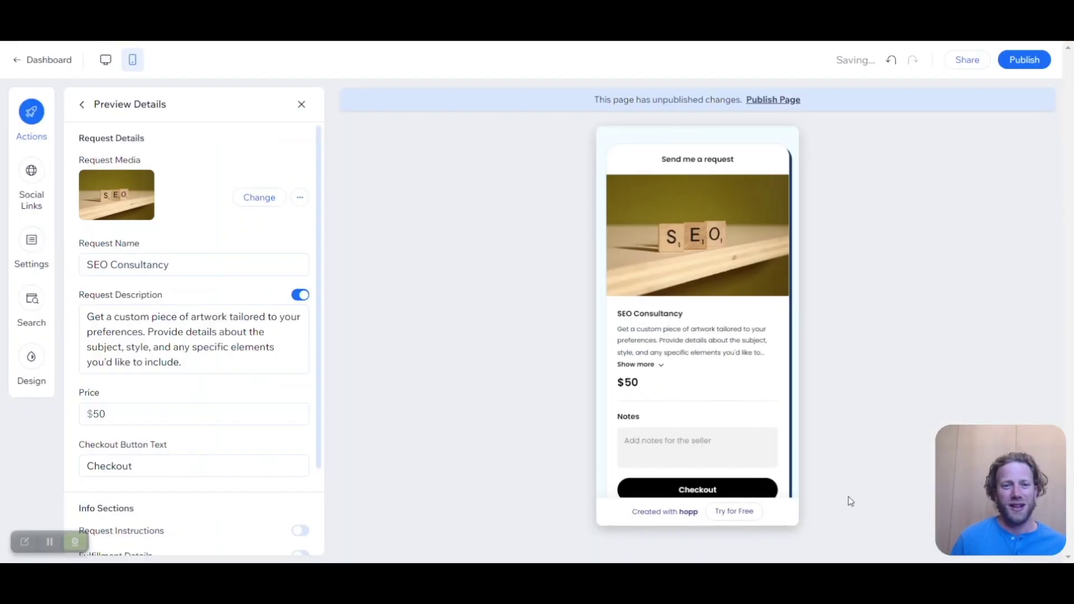
Step: Replace the request description with "1 hour of SEO consultancy on Zoom"
{"action": "triple_click", "coordinate": [153, 346]}
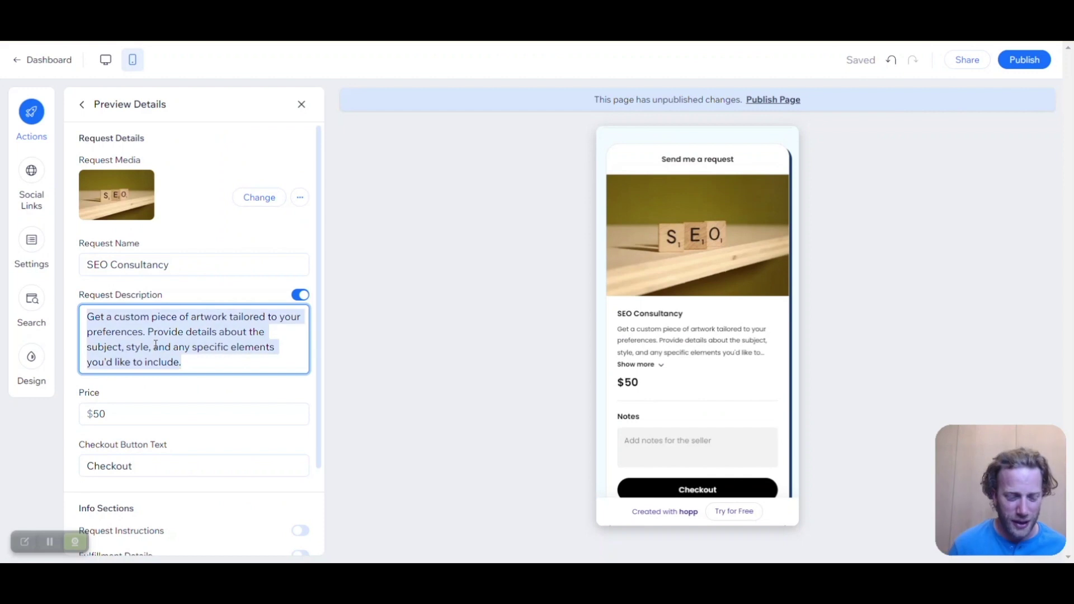
{"action": "type", "text": "1"}
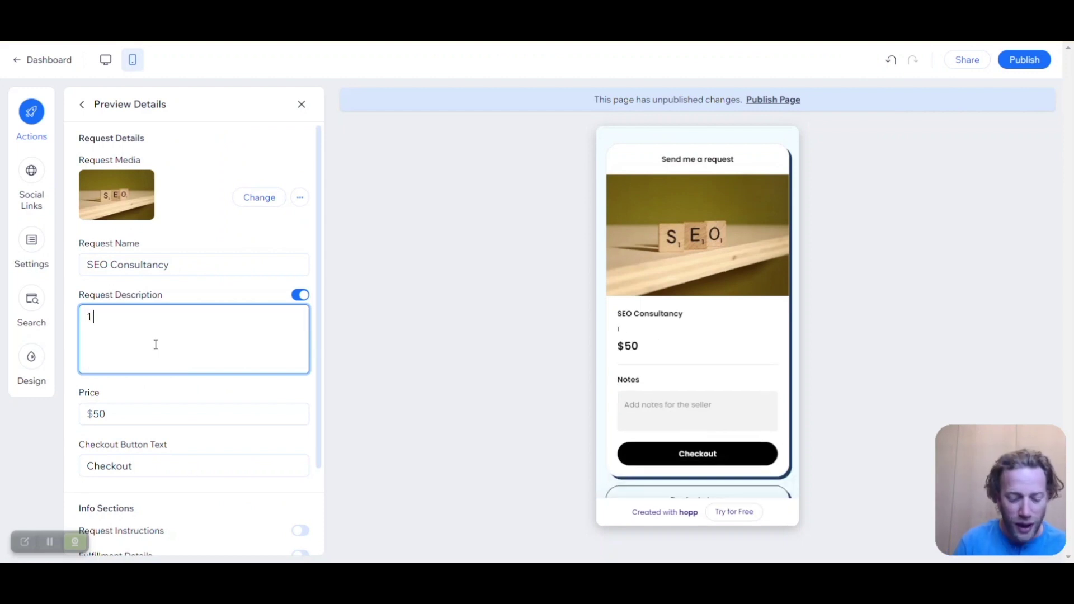
{"action": "type", "text": " hour of zoom"}
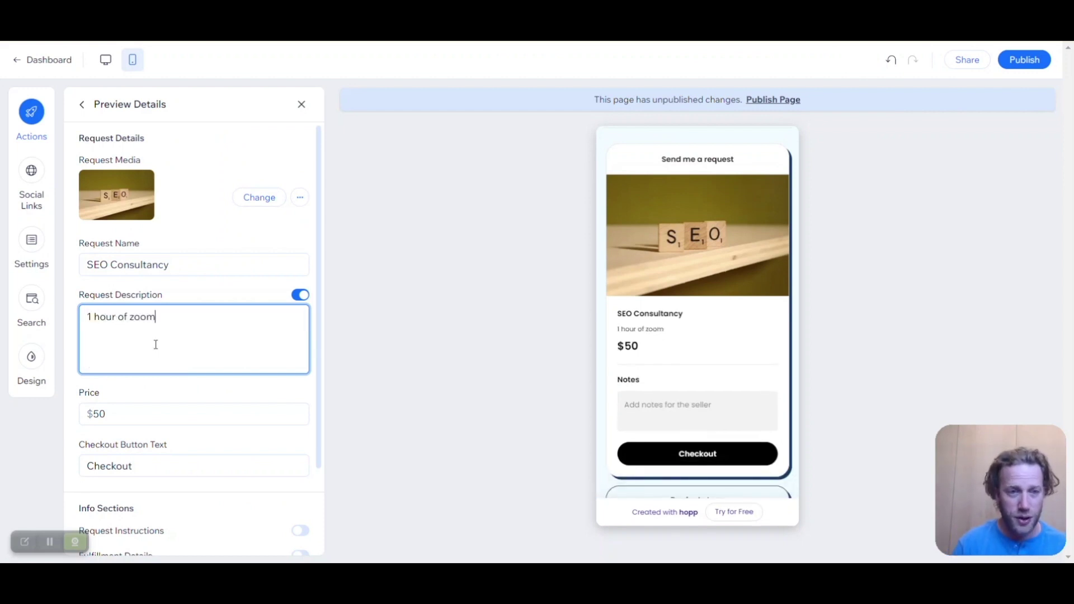
{"action": "key", "text": "BackSpace"}
{"action": "key", "text": "BackSpace"}
{"action": "key", "text": "BackSpace"}
{"action": "key", "text": "BackSpace"}
{"action": "type", "text": "SEO consultancy on Zo"}
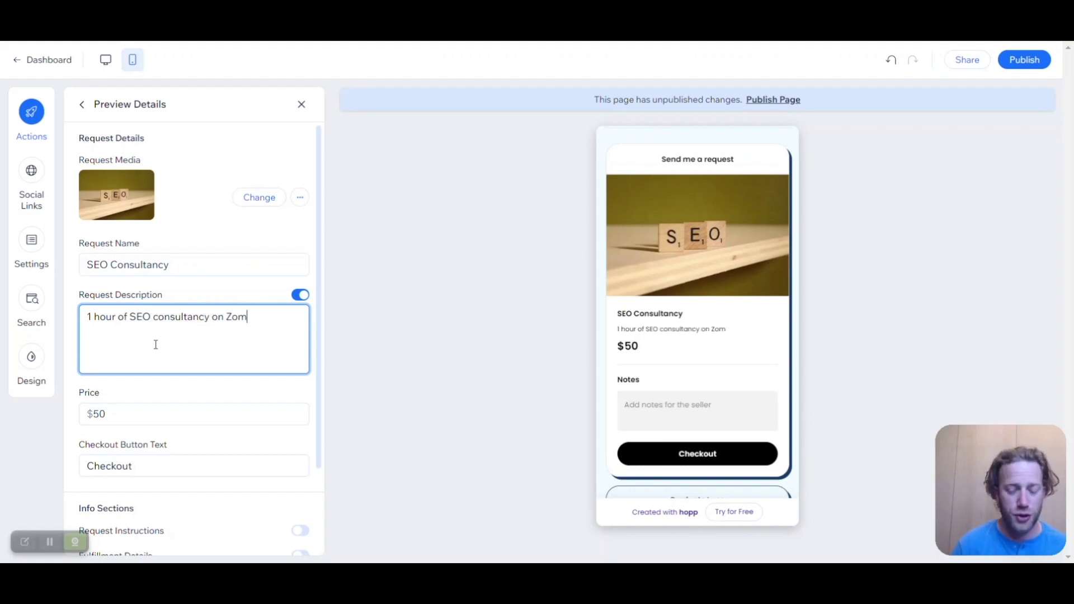
{"action": "type", "text": "om"}
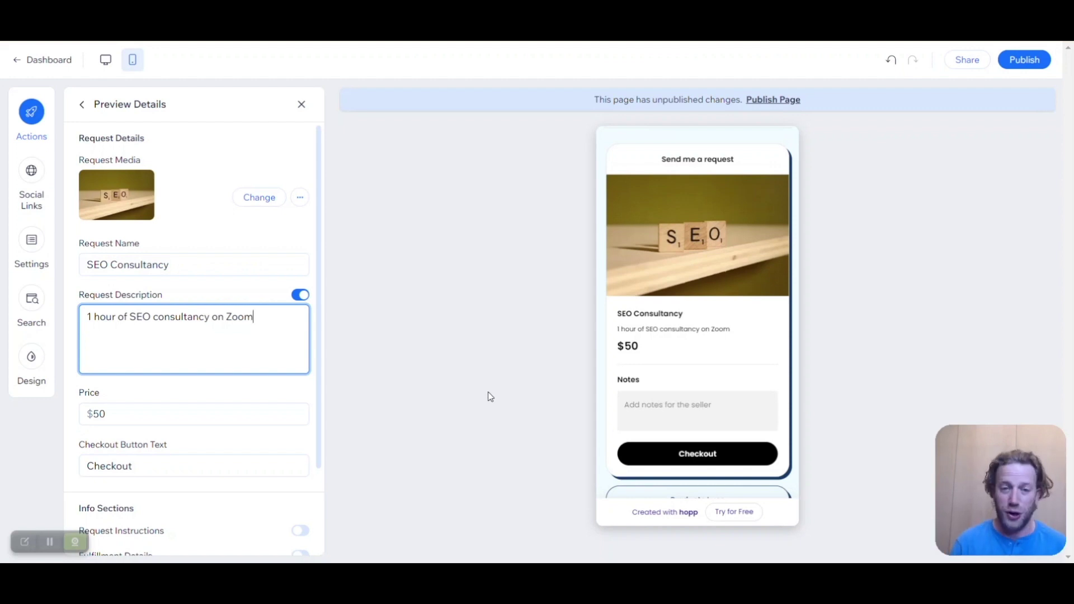
Step: Review the request's price and remaining options, and examine its checkout form in the preview
{"action": "left_click", "coordinate": [244, 420]}
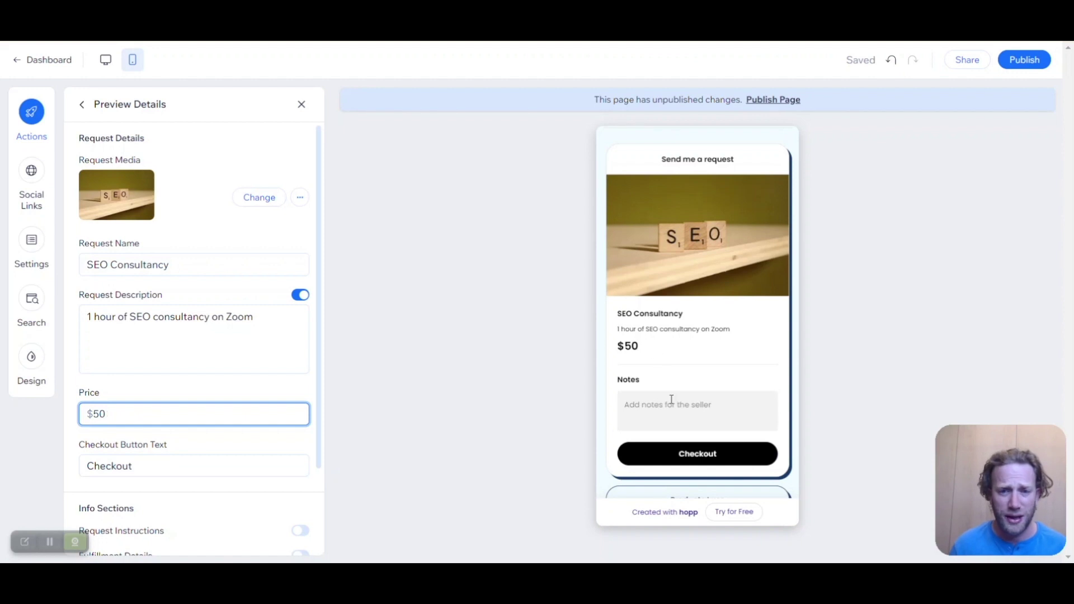
{"action": "scroll", "coordinate": [106, 489], "scroll_direction": "down", "scroll_amount": 3}
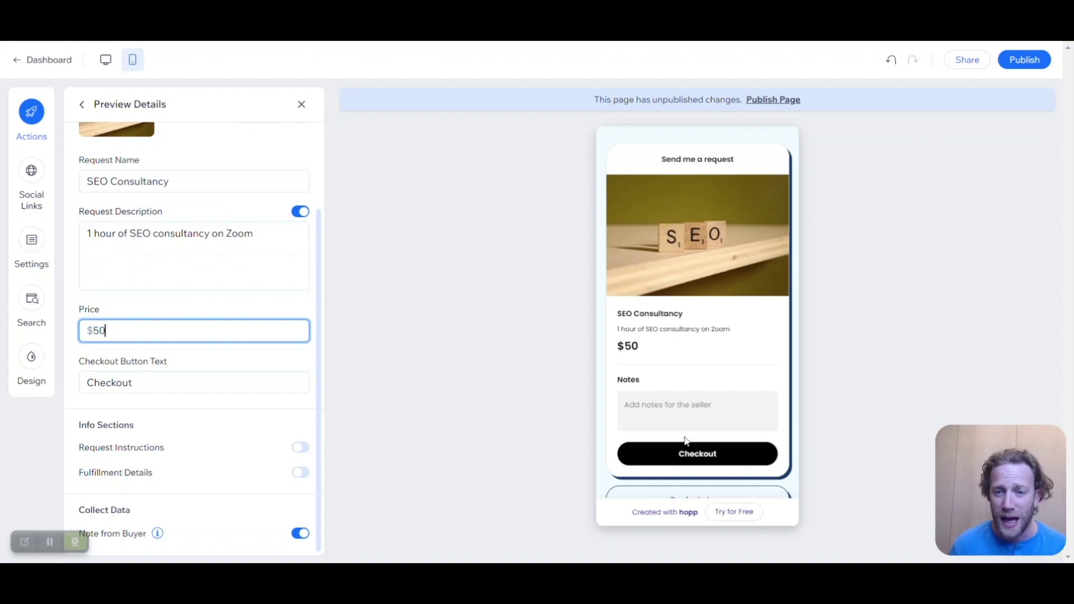
{"action": "left_click", "coordinate": [686, 455]}
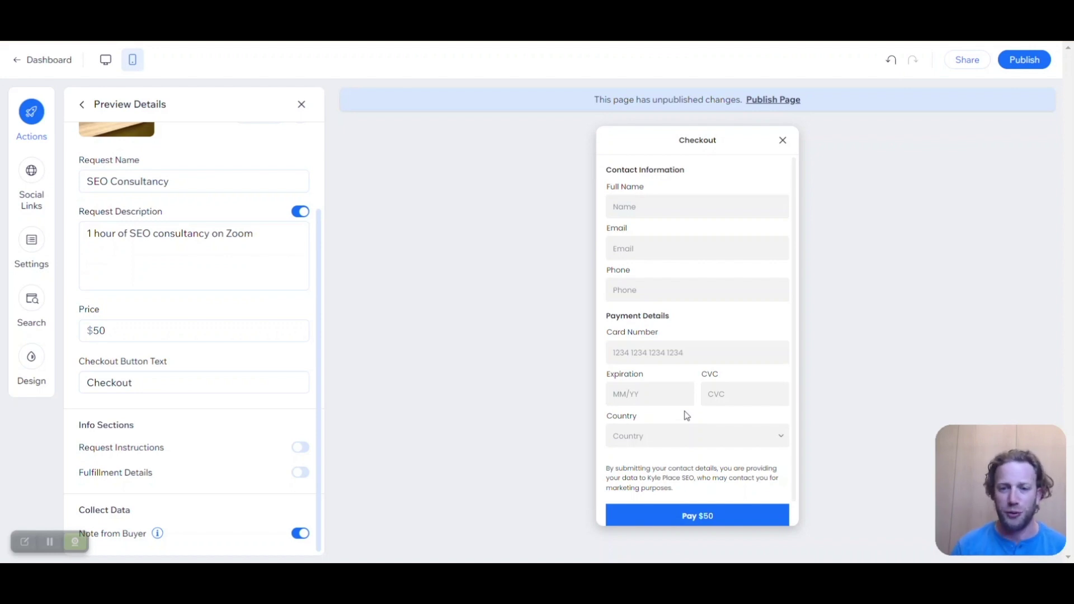
{"action": "scroll", "coordinate": [681, 487], "scroll_direction": "down", "scroll_amount": 1}
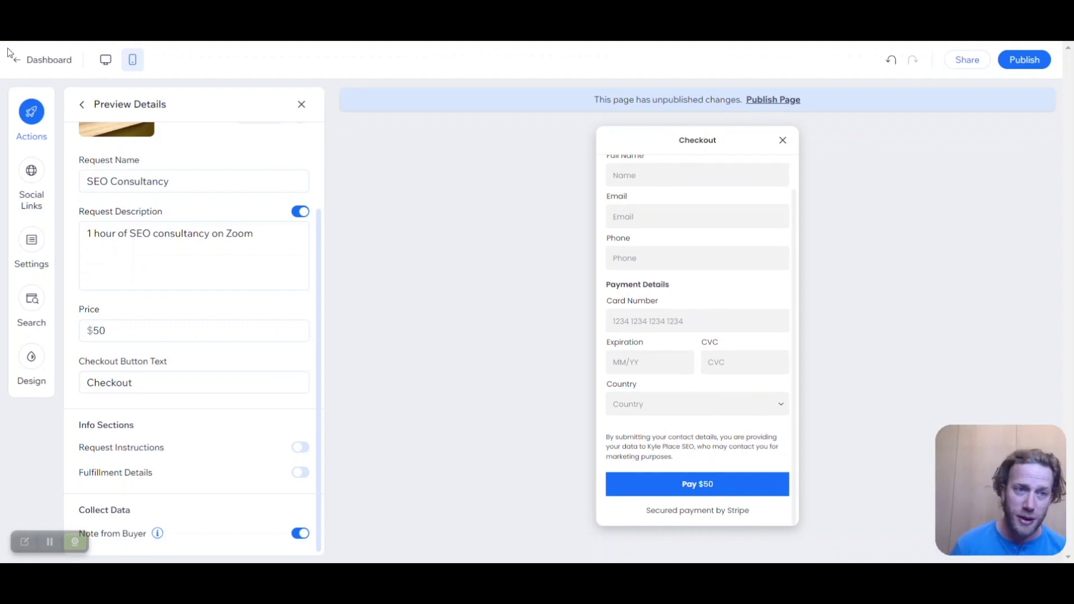
Step: Close the request details and checkout preview, and finish editing the "Send me a request" action
{"action": "left_click", "coordinate": [82, 104]}
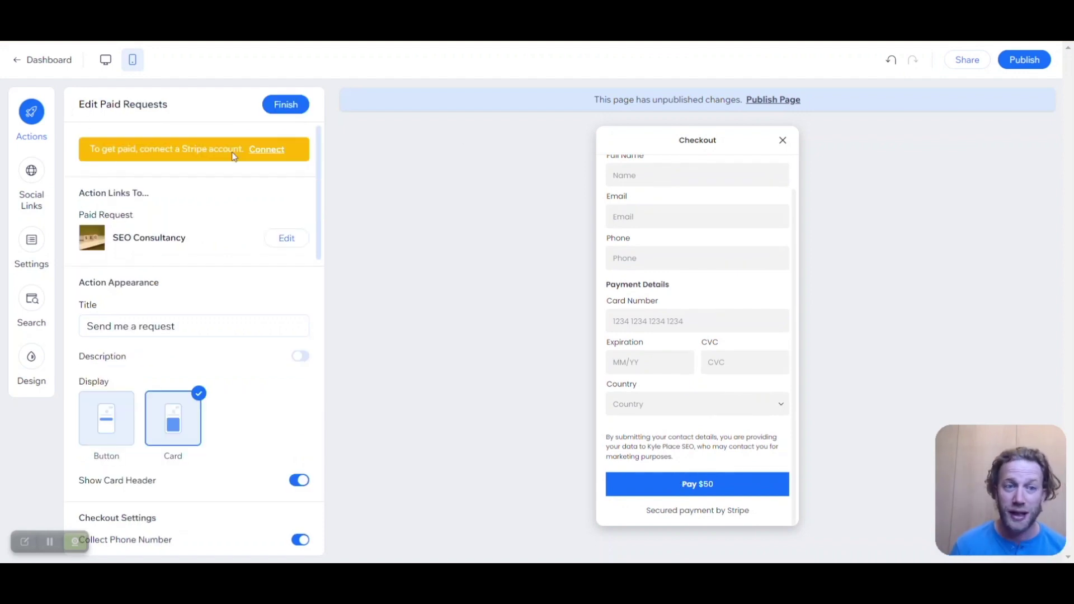
{"action": "left_click", "coordinate": [783, 142]}
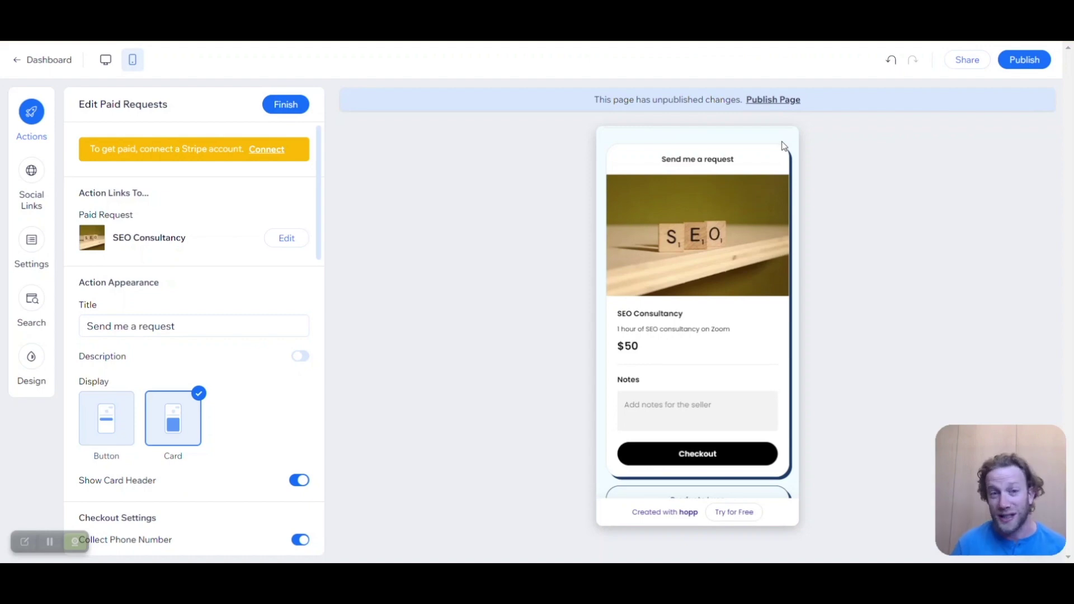
{"action": "scroll", "coordinate": [278, 338], "scroll_direction": "down", "scroll_amount": 5}
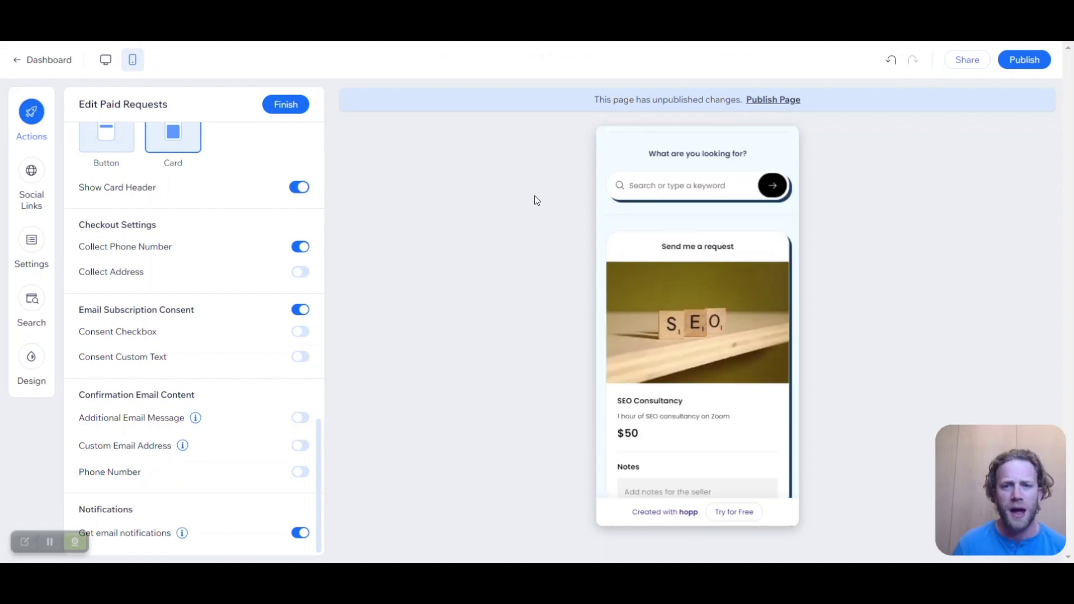
{"action": "left_click", "coordinate": [282, 107]}
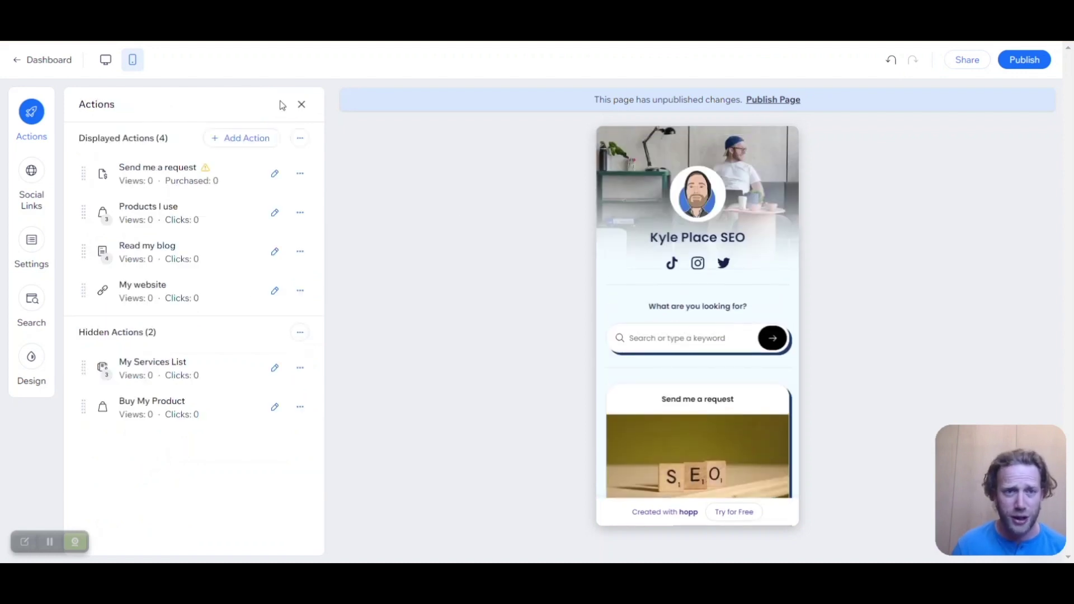
Step: Add a new Contact Form action that lets visitors leave their contact details
{"action": "left_click", "coordinate": [264, 140]}
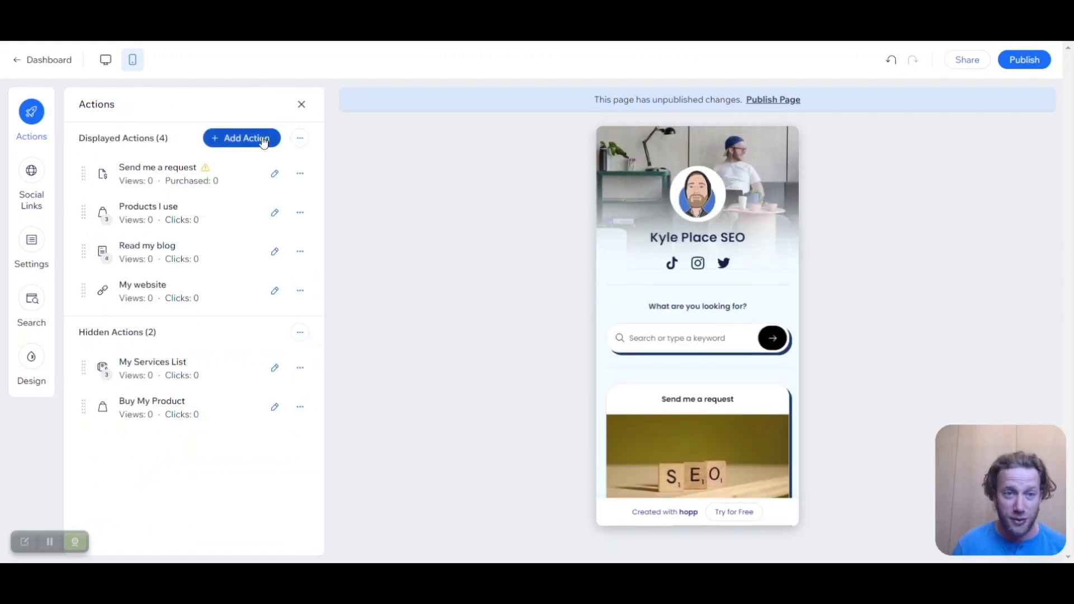
{"action": "scroll", "coordinate": [389, 441], "scroll_direction": "down", "scroll_amount": 10}
{"action": "scroll", "coordinate": [457, 460], "scroll_direction": "down", "scroll_amount": 2}
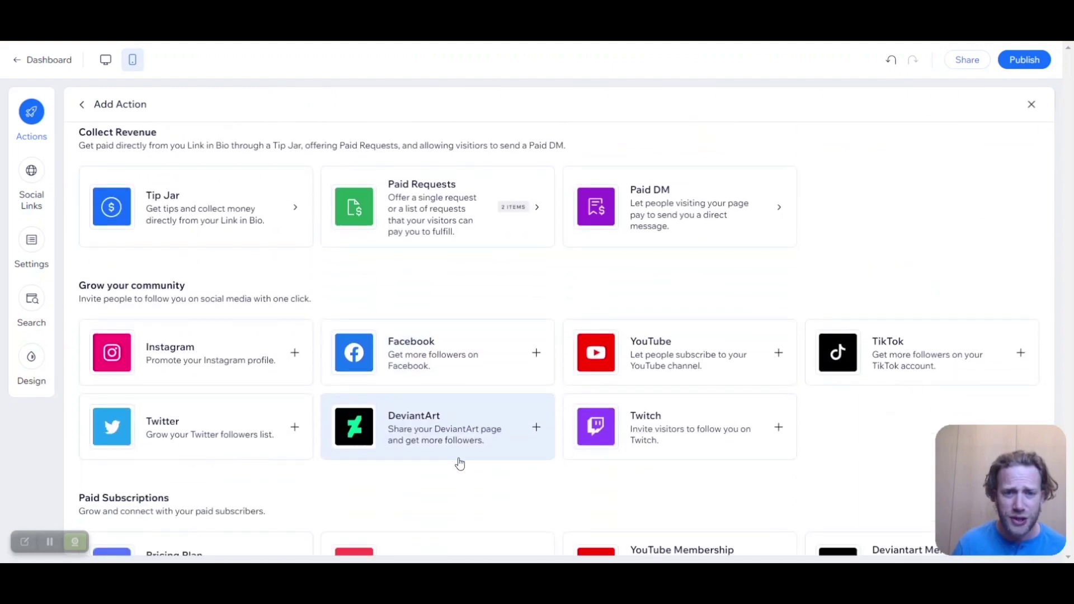
{"action": "scroll", "coordinate": [460, 462], "scroll_direction": "up", "scroll_amount": 4}
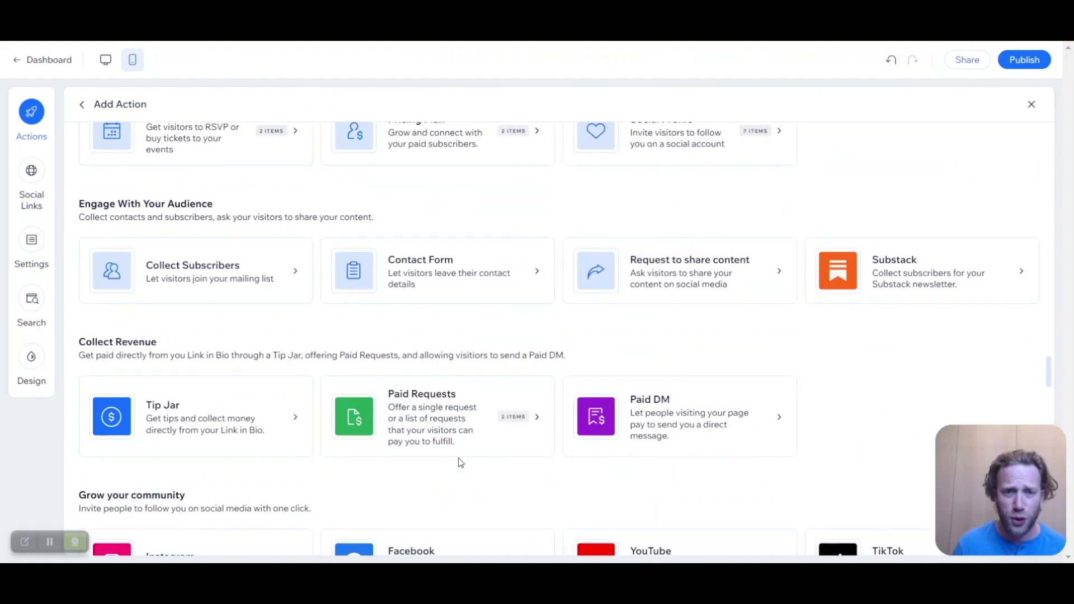
{"action": "left_click", "coordinate": [482, 272]}
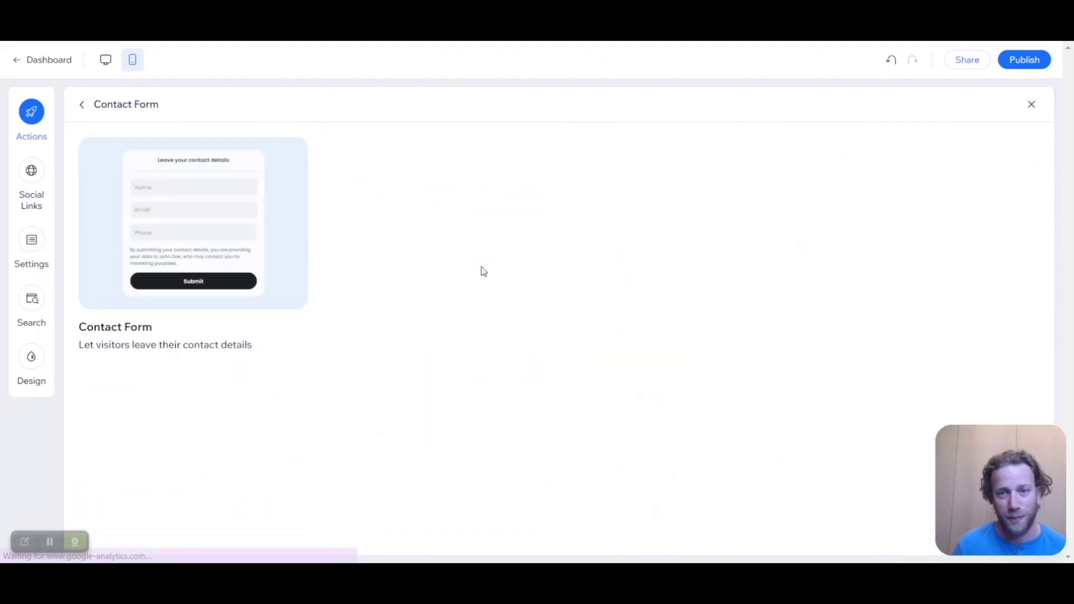
{"action": "left_click", "coordinate": [238, 221]}
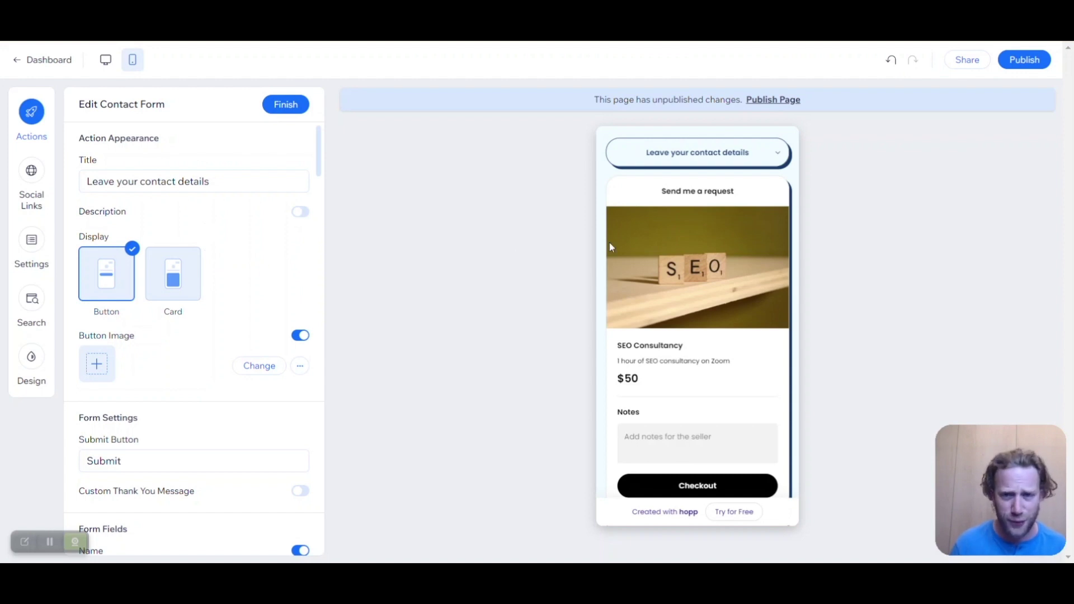
Step: Replace the contact form action's title with "Contact me!"
{"action": "scroll", "coordinate": [609, 243], "scroll_direction": "down", "scroll_amount": 3}
{"action": "scroll", "coordinate": [647, 276], "scroll_direction": "up", "scroll_amount": 8}
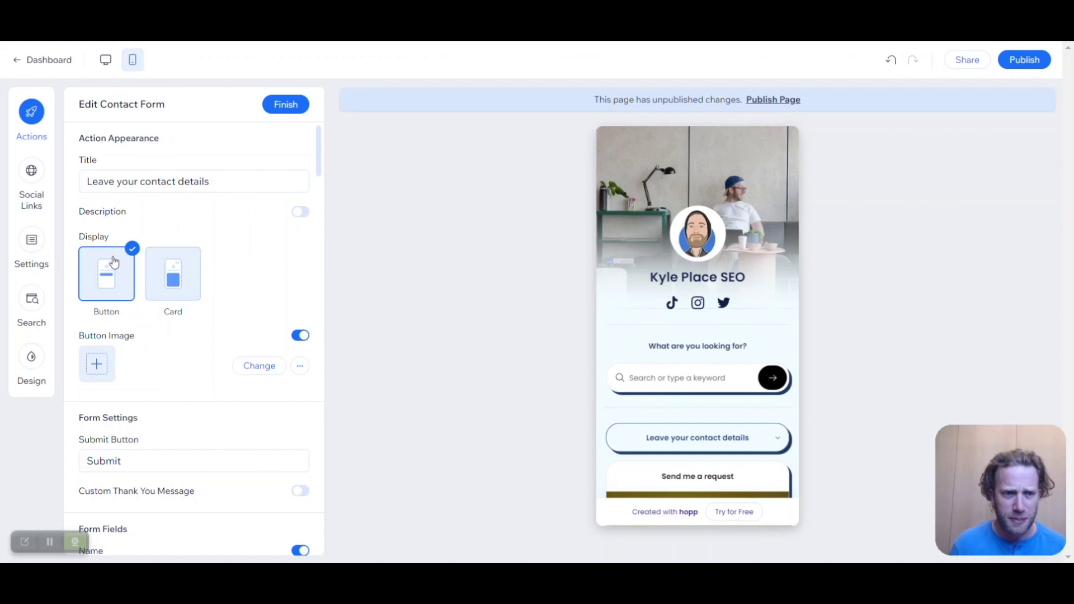
{"action": "left_click", "coordinate": [140, 184]}
{"action": "key", "text": "ctrl+a"}
{"action": "type", "text": "Con"}
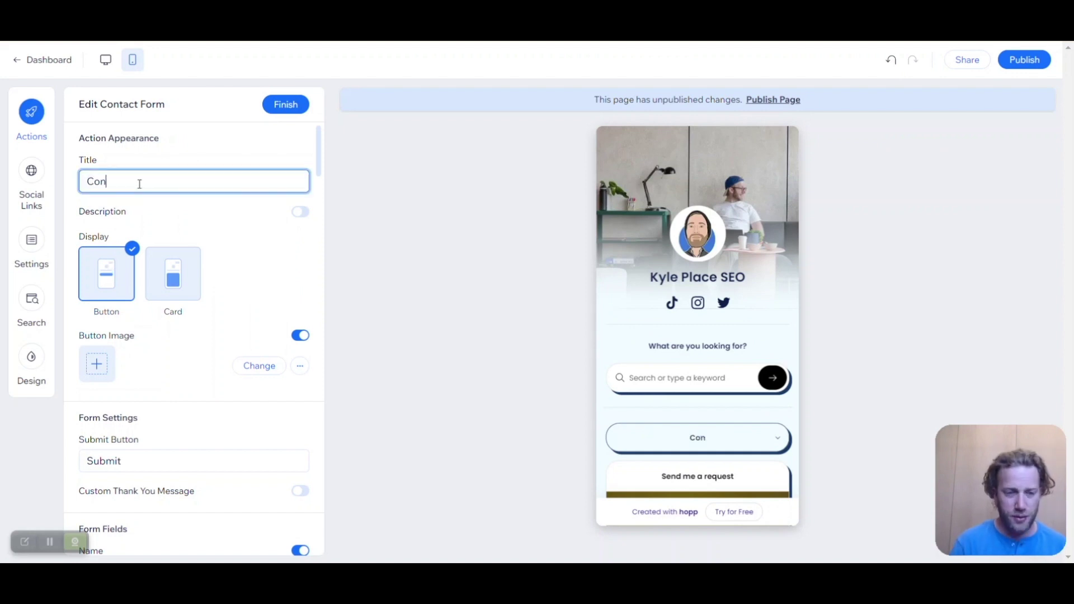
{"action": "type", "text": "tact"}
{"action": "key", "text": "BackSpace"}
{"action": "key", "text": "BackSpace"}
{"action": "key", "text": "BackSpace"}
{"action": "key", "text": "BackSpace"}
{"action": "type", "text": "a"}
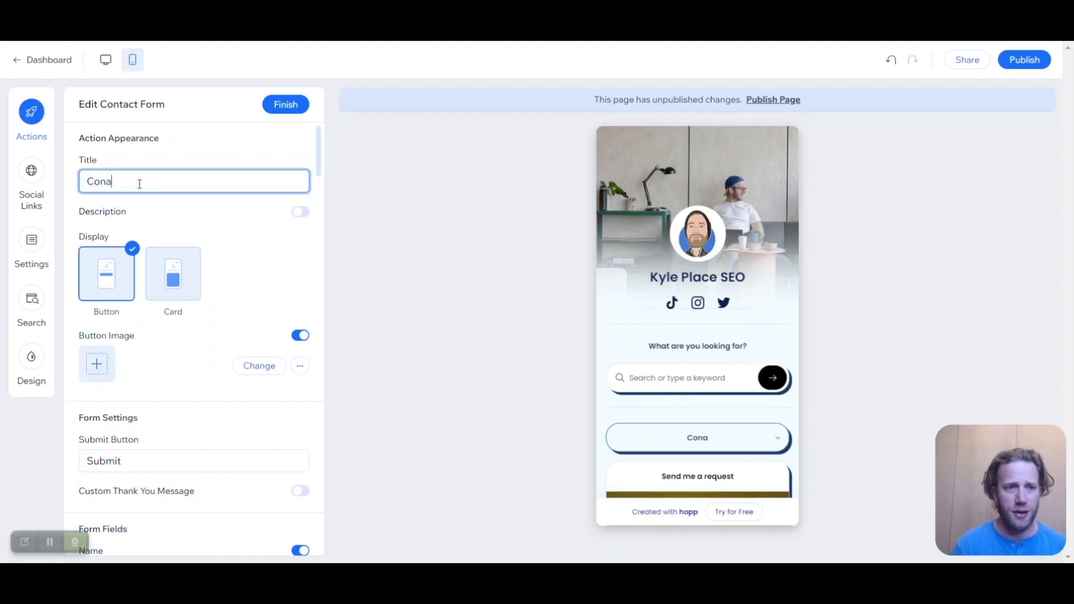
{"action": "key", "text": "BackSpace"}
{"action": "type", "text": "tact me!"}
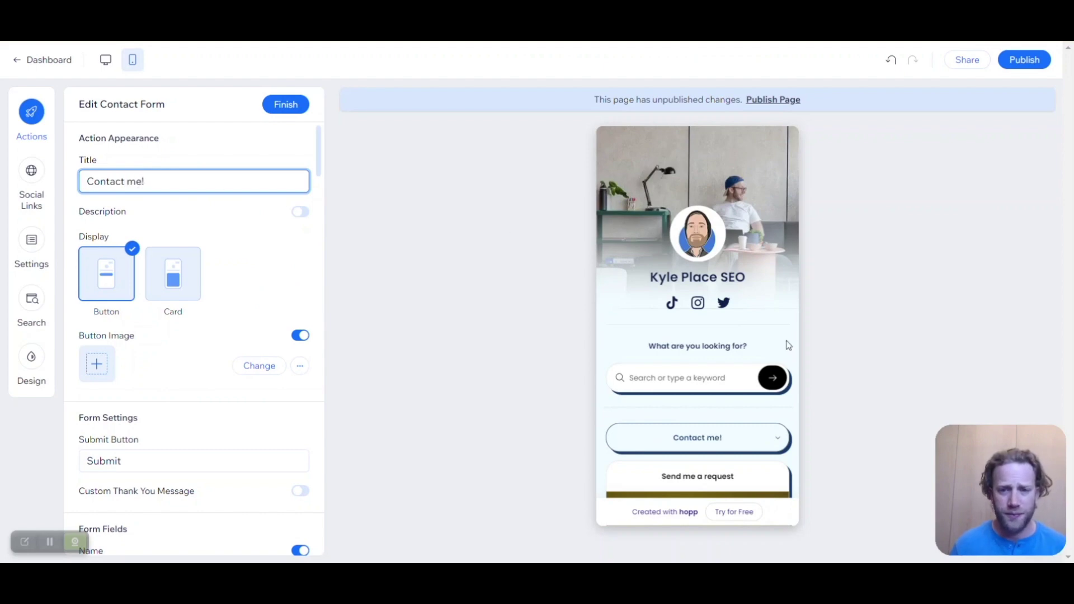
Step: Turn off the contact form's Phone Number field, turn on its Message field, and finish editing the form
{"action": "scroll", "coordinate": [789, 345], "scroll_direction": "down", "scroll_amount": 1}
{"action": "left_click", "coordinate": [767, 384]}
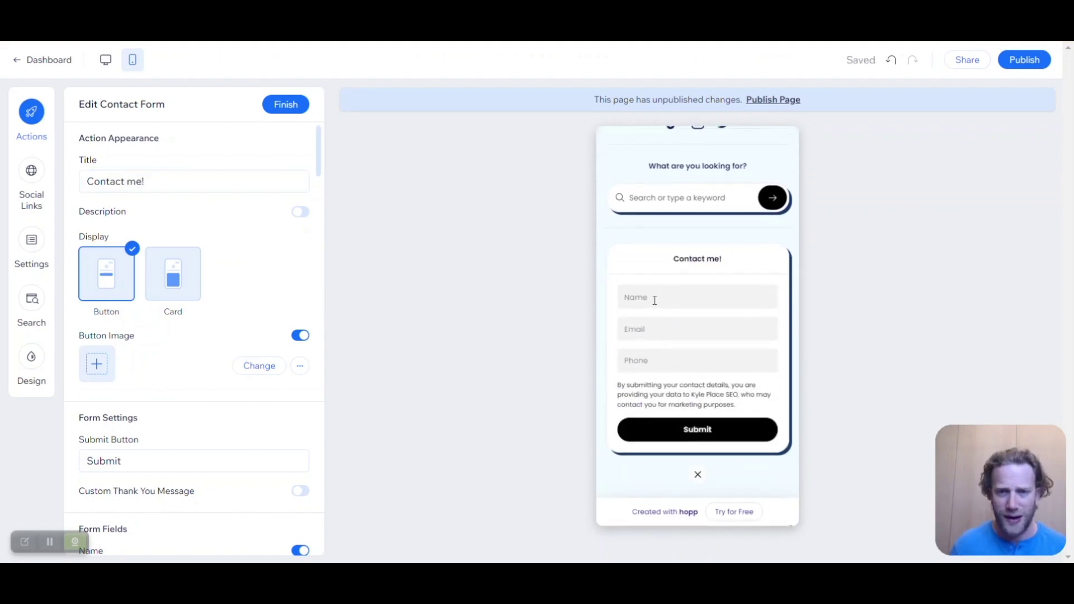
{"action": "scroll", "coordinate": [151, 372], "scroll_direction": "down", "scroll_amount": 3}
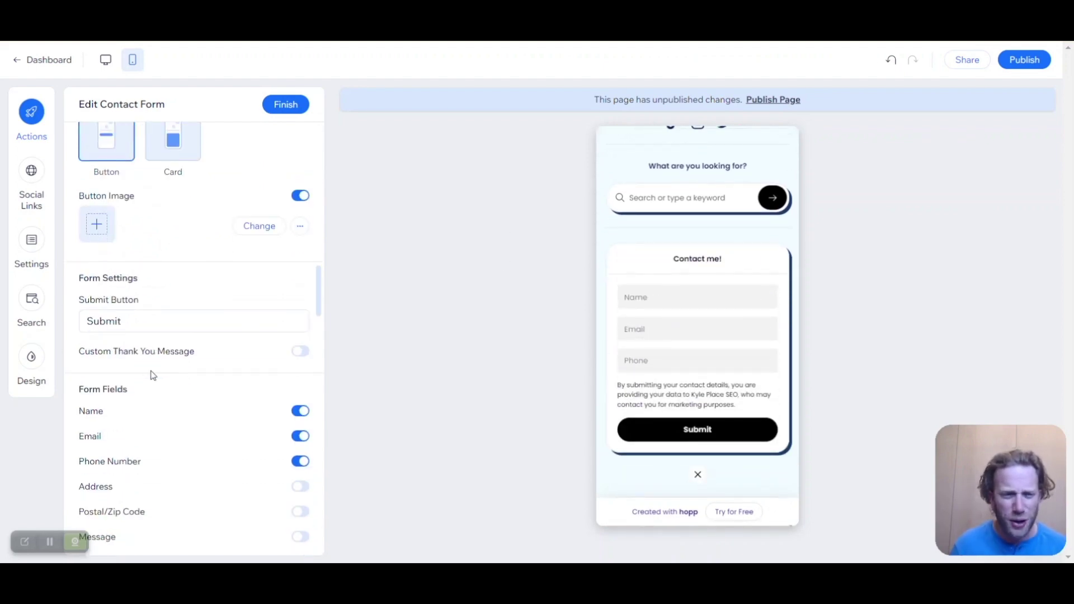
{"action": "scroll", "coordinate": [153, 375], "scroll_direction": "down", "scroll_amount": 1}
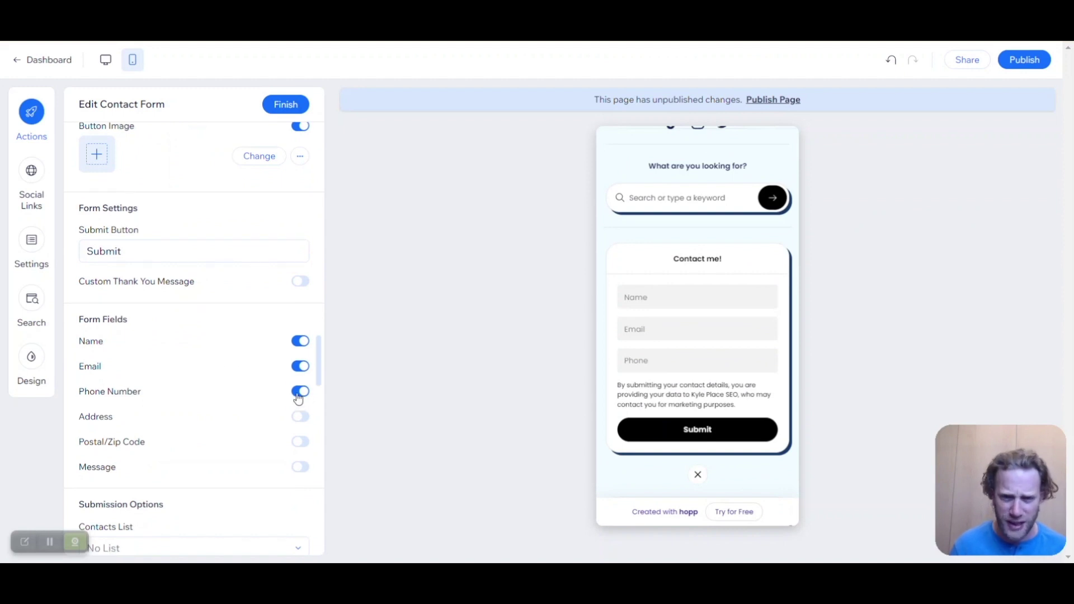
{"action": "left_click", "coordinate": [298, 394]}
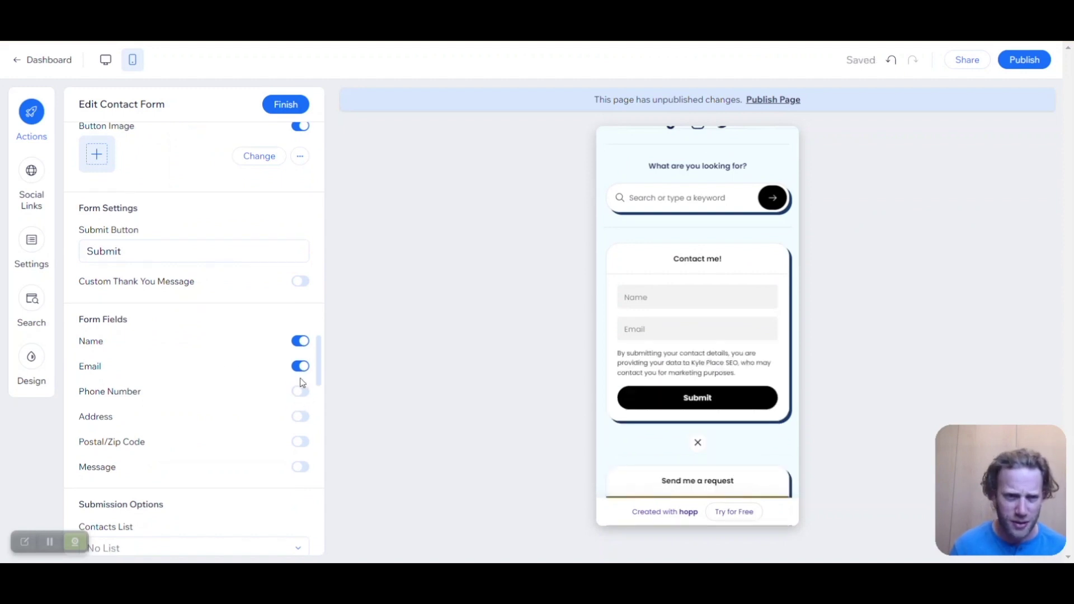
{"action": "left_click", "coordinate": [301, 468]}
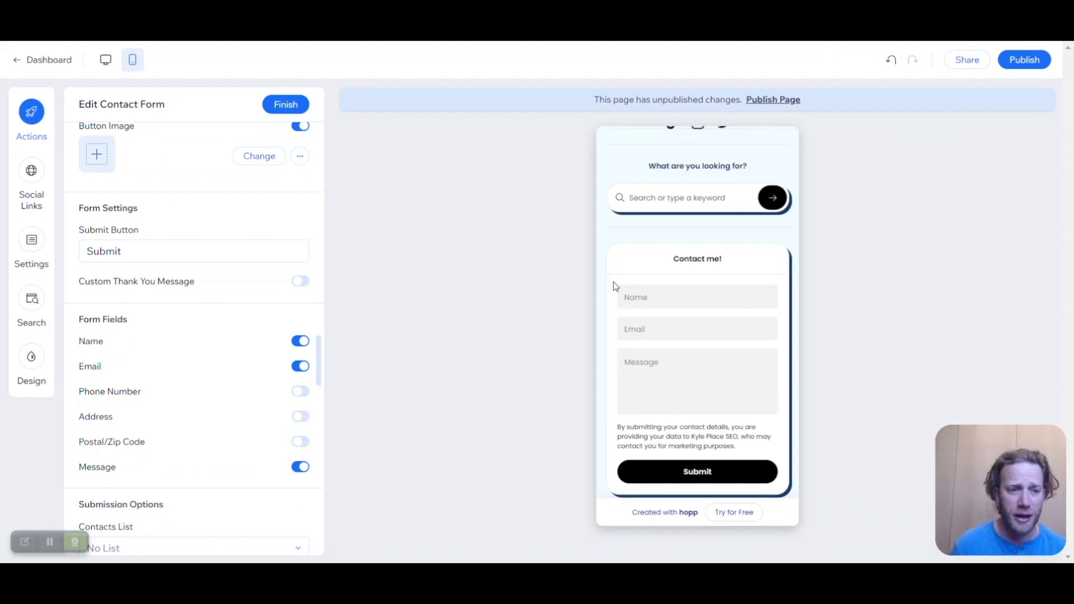
{"action": "scroll", "coordinate": [156, 417], "scroll_direction": "down", "scroll_amount": 2}
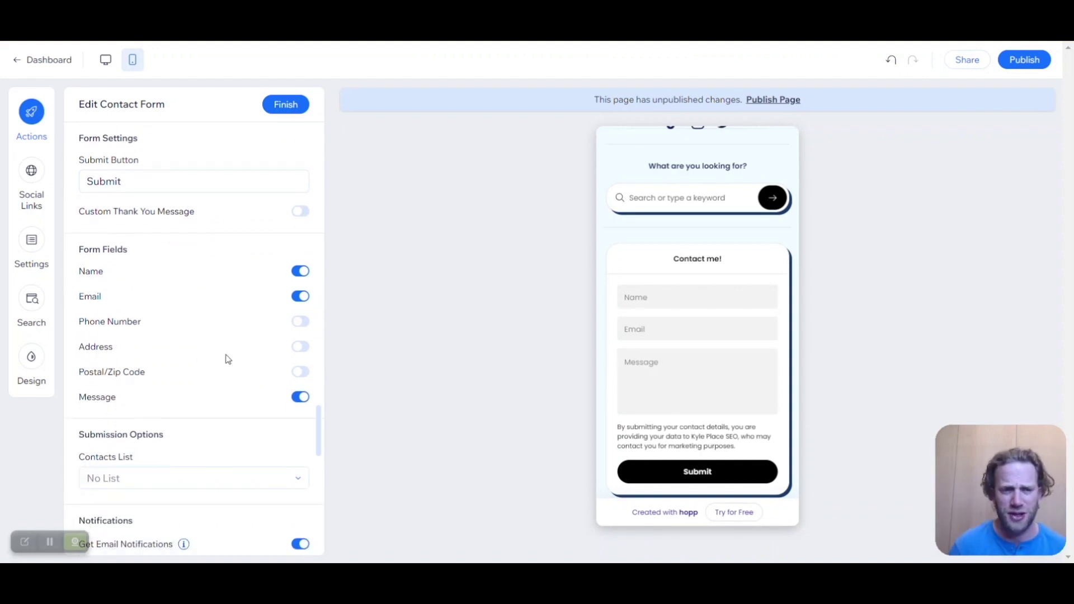
{"action": "scroll", "coordinate": [227, 359], "scroll_direction": "down", "scroll_amount": 2}
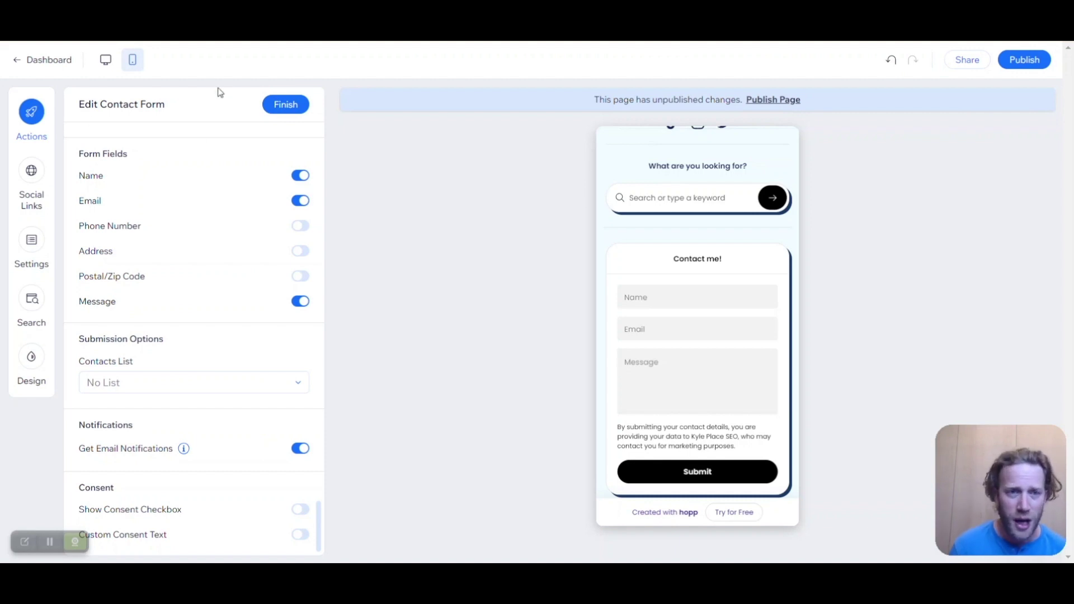
{"action": "left_click", "coordinate": [282, 109]}
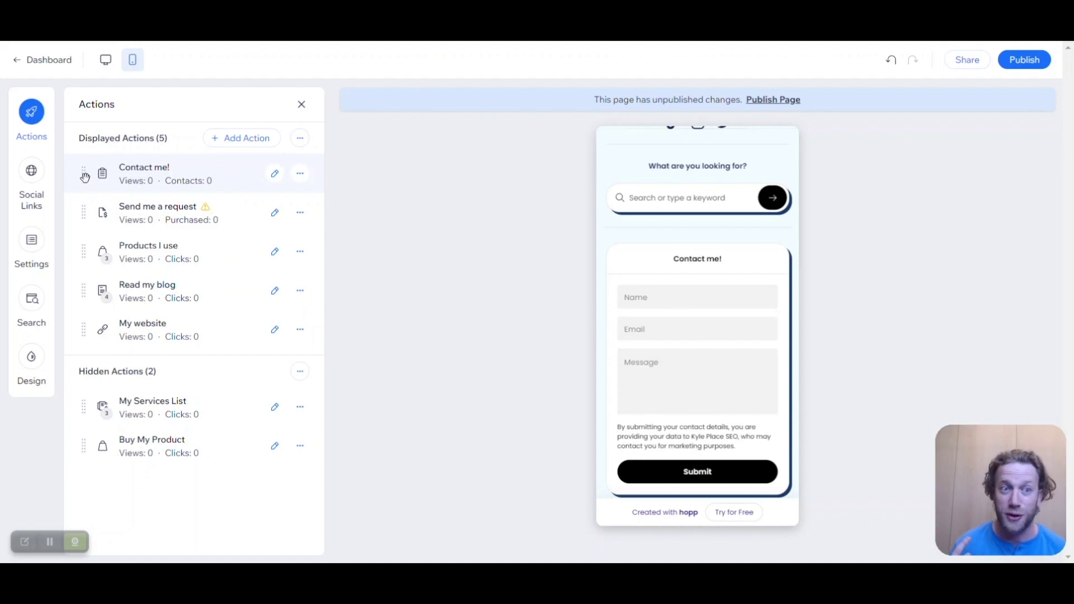
Step: Move the "Contact me!" action below "My website" in the displayed actions and check its place in the preview
{"action": "left_click_drag", "start_coordinate": [84, 178], "coordinate": [80, 336]}
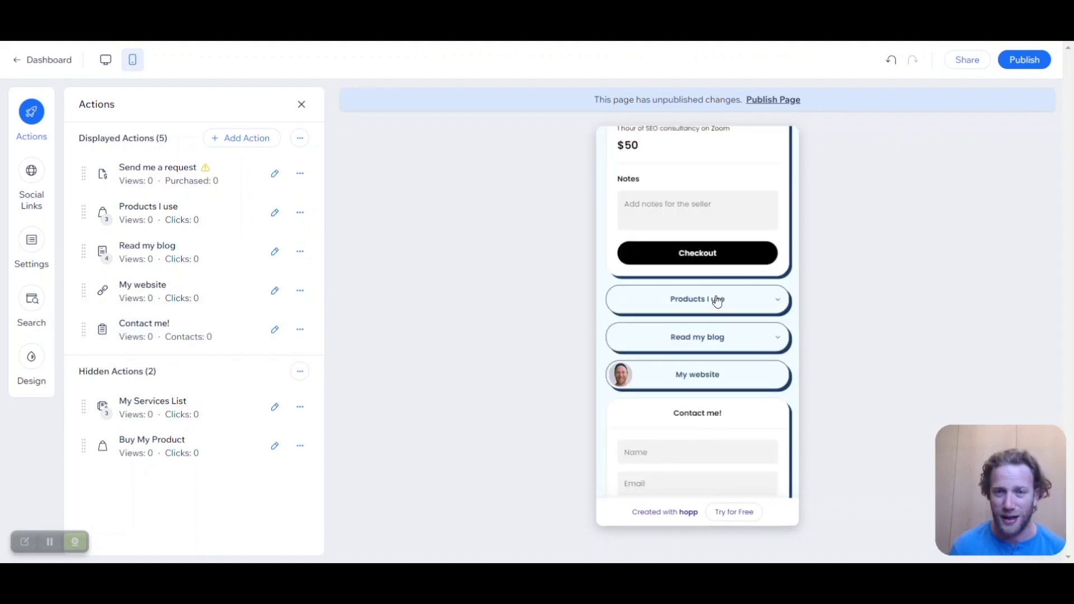
{"action": "scroll", "coordinate": [715, 300], "scroll_direction": "down", "scroll_amount": 1}
{"action": "scroll", "coordinate": [721, 336], "scroll_direction": "down", "scroll_amount": 2}
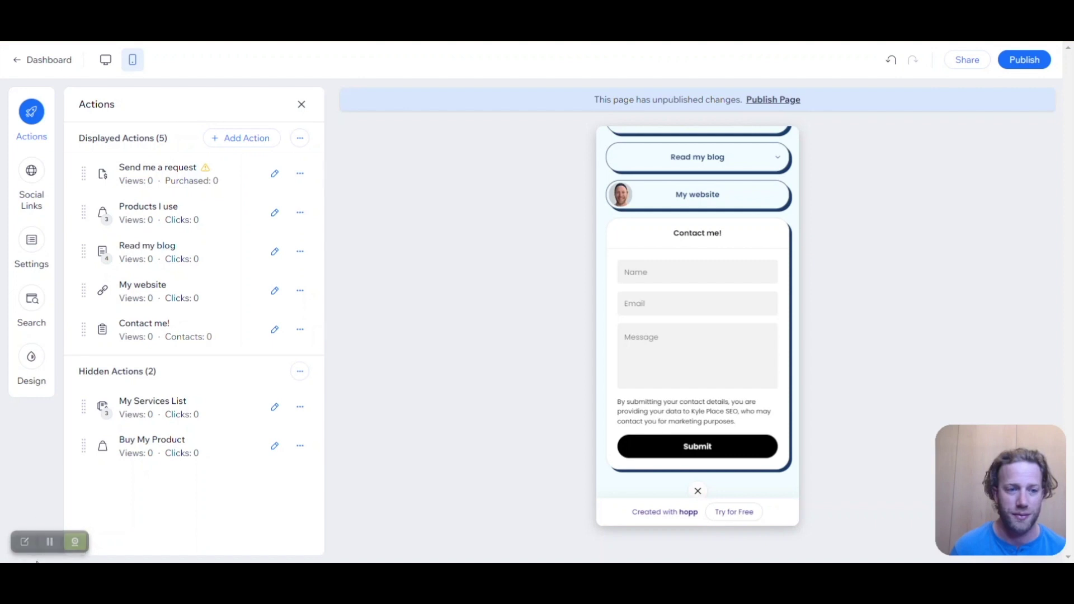
Step: Review the page's social links and the link types that can be added, without adding one
{"action": "left_click", "coordinate": [49, 542]}
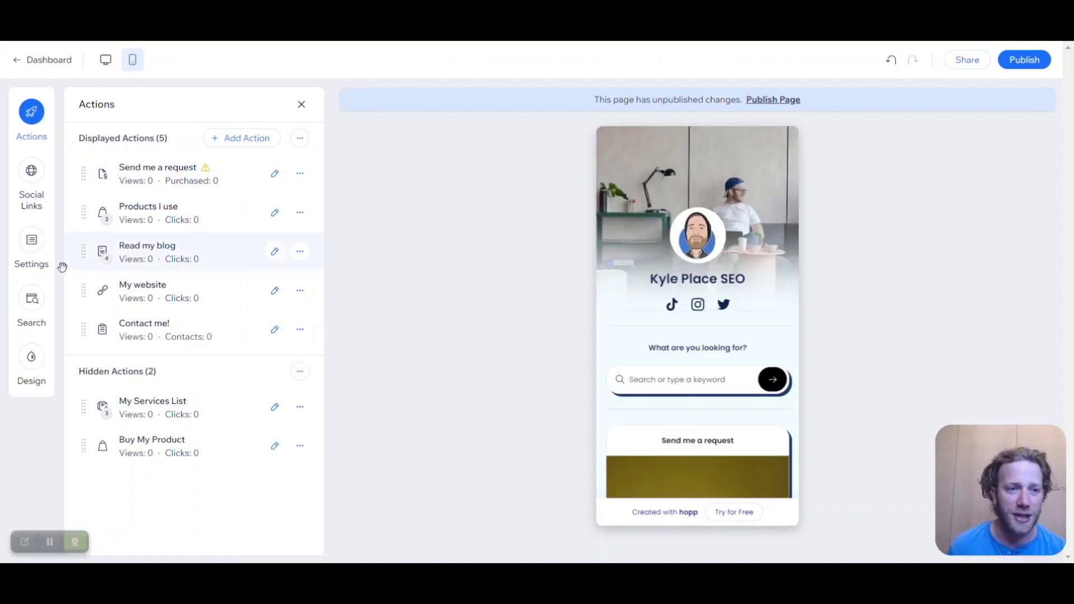
{"action": "left_click", "coordinate": [37, 171]}
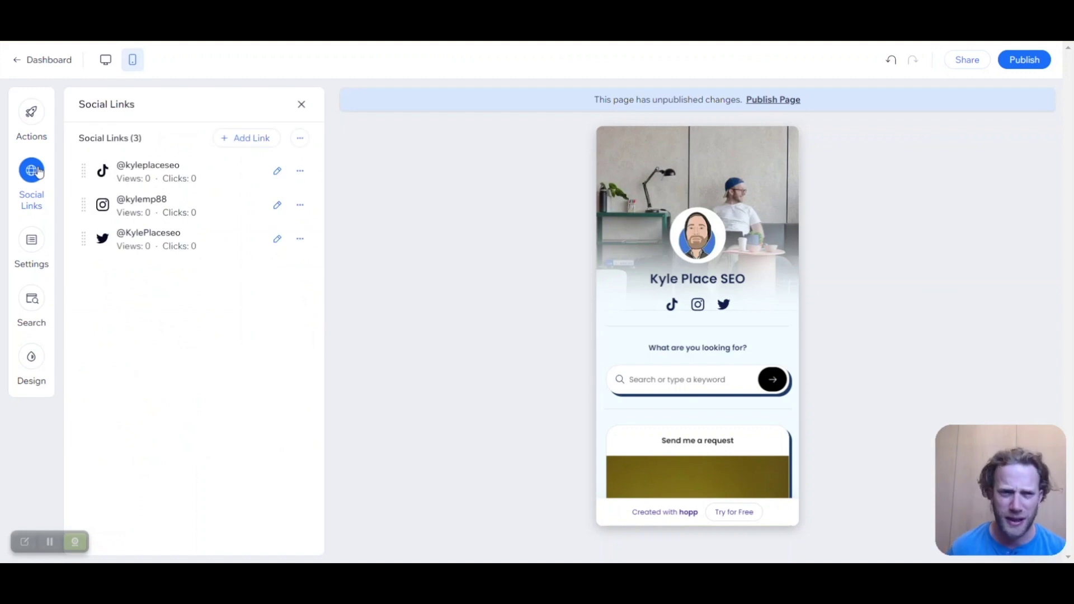
{"action": "left_click", "coordinate": [249, 141]}
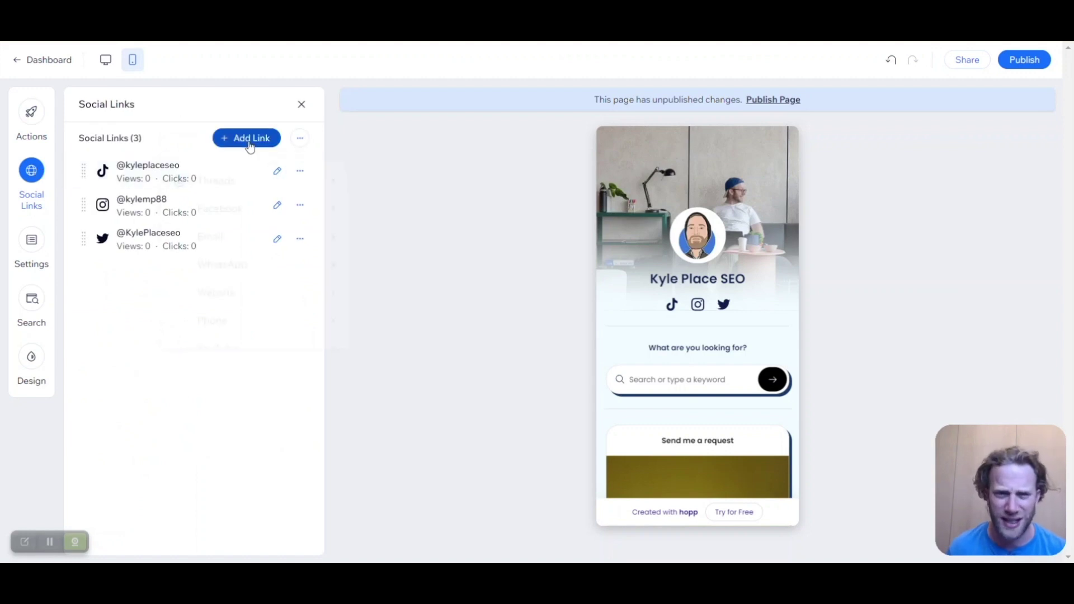
{"action": "left_click", "coordinate": [243, 410]}
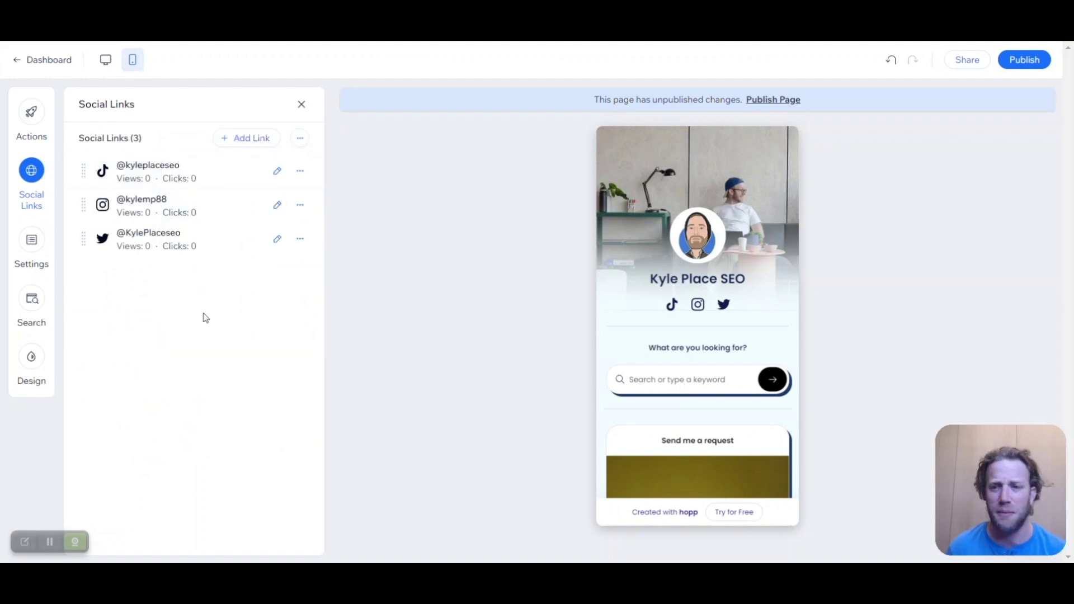
Step: Enter "I am SEO" as the profile bio and turn on the Verified Account Badge
{"action": "left_click", "coordinate": [43, 243]}
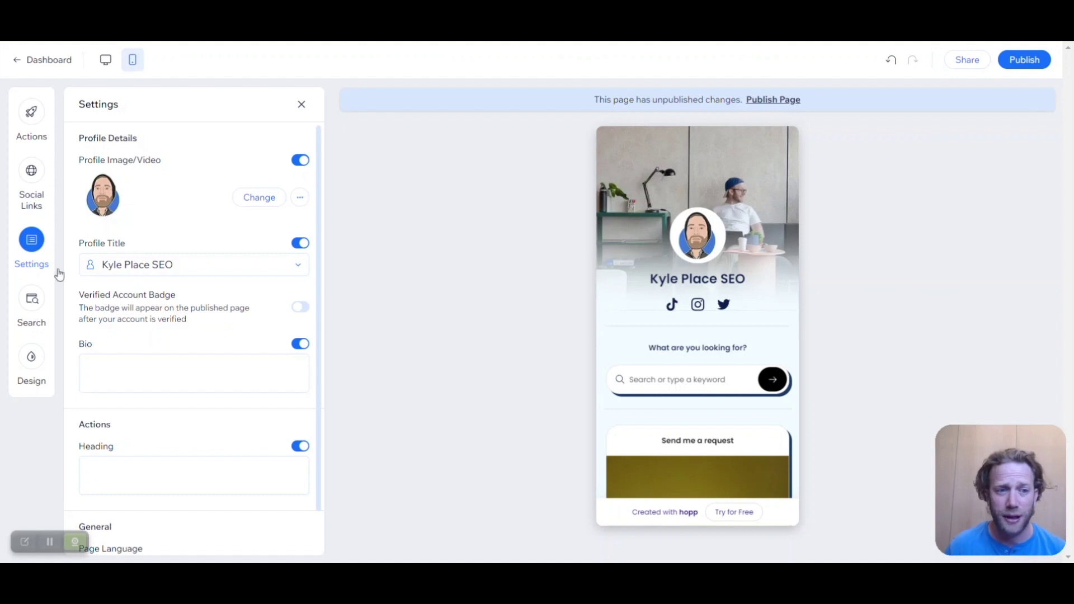
{"action": "left_click", "coordinate": [153, 377]}
{"action": "type", "text": "I am SEO"}
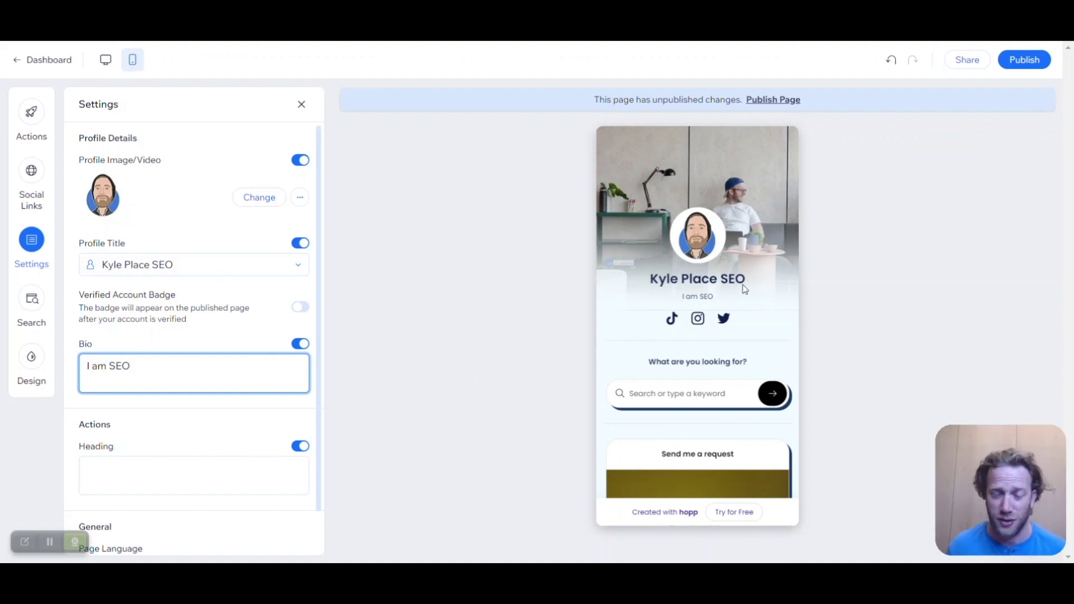
{"action": "left_click", "coordinate": [302, 309]}
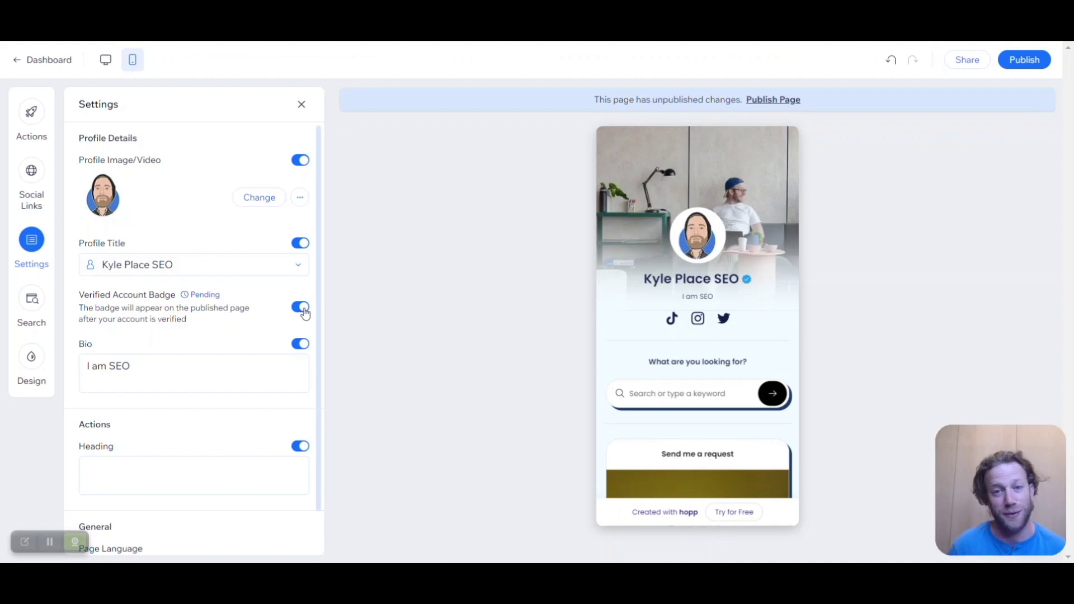
{"action": "scroll", "coordinate": [104, 281], "scroll_direction": "down", "scroll_amount": 1}
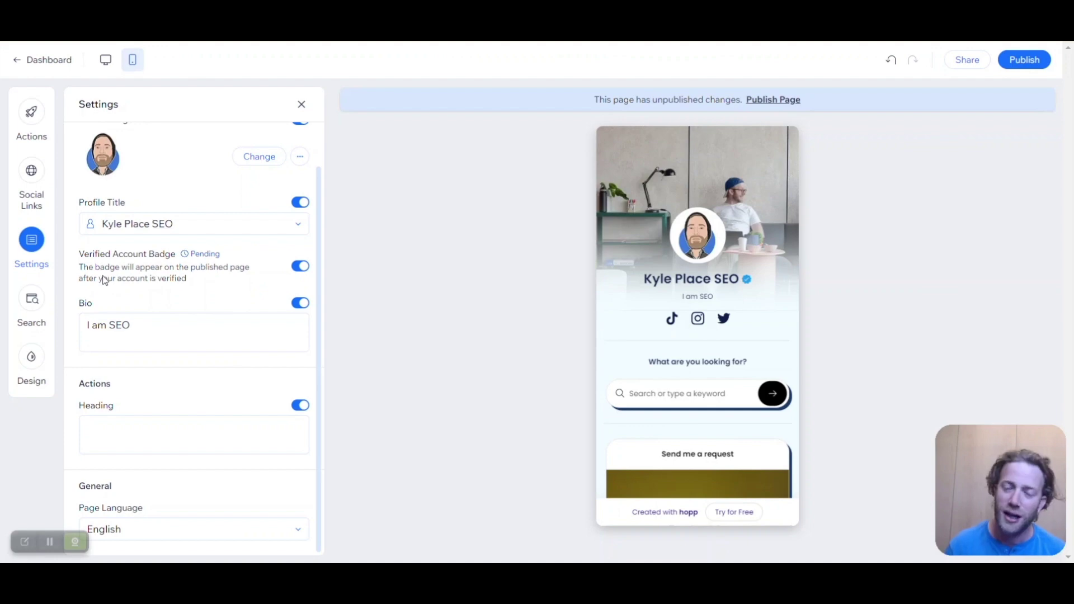
Step: Try hiding the search box, then set its appearance back to Visible with its heading turned off
{"action": "left_click", "coordinate": [32, 299]}
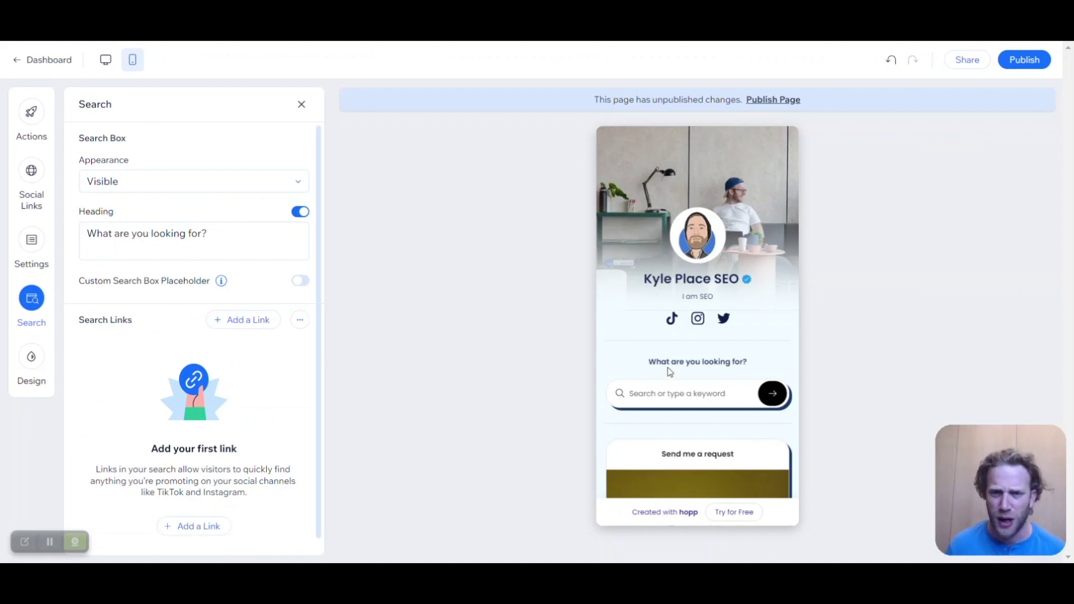
{"action": "left_click", "coordinate": [204, 180]}
{"action": "left_click", "coordinate": [197, 234]}
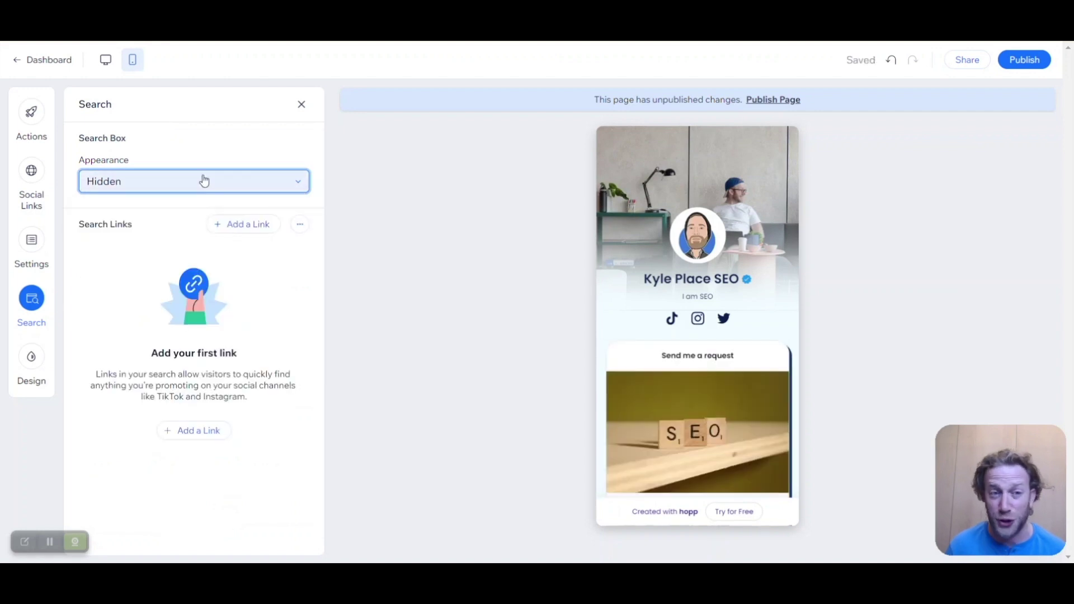
{"action": "left_click", "coordinate": [204, 181]}
{"action": "left_click", "coordinate": [197, 210]}
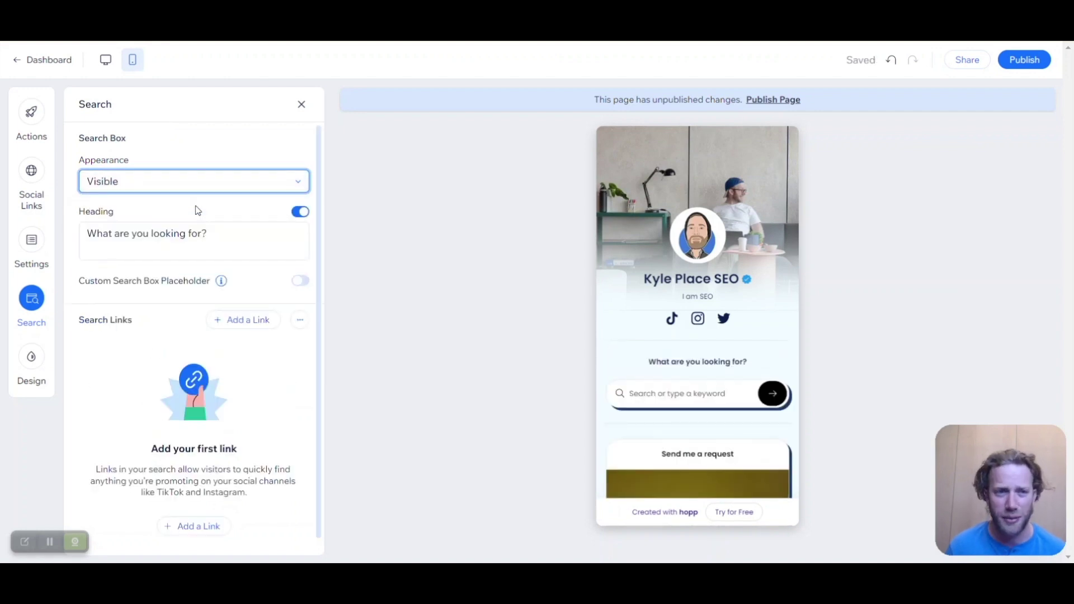
{"action": "left_click", "coordinate": [299, 213]}
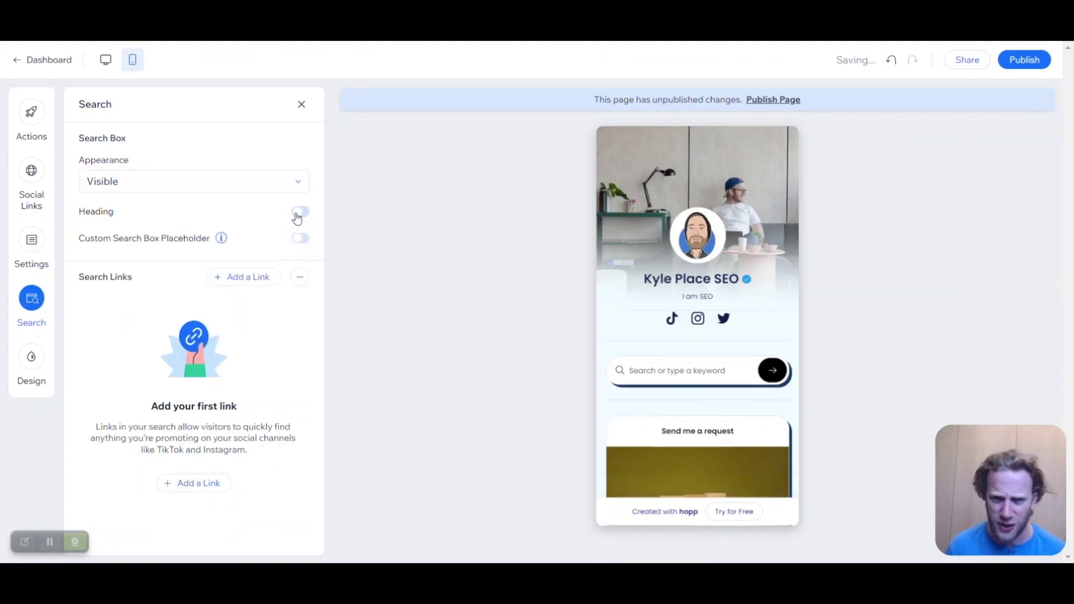
Step: Start a new search link with the copied TikTok video URL and the keyword "SEO ranking", and continue to its display details
{"action": "left_click", "coordinate": [227, 280]}
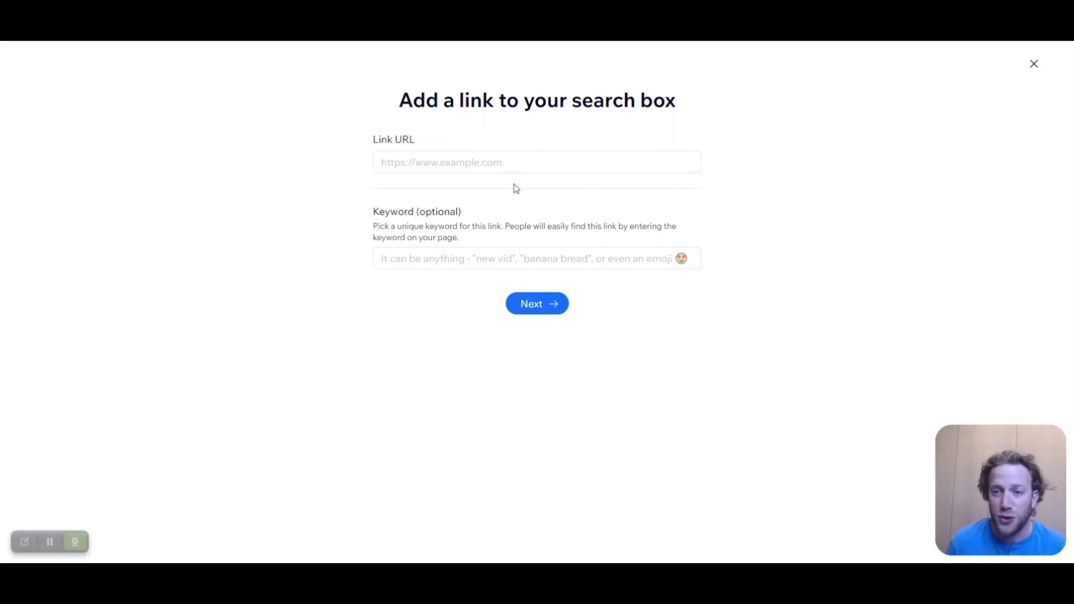
{"action": "left_click", "coordinate": [502, 165]}
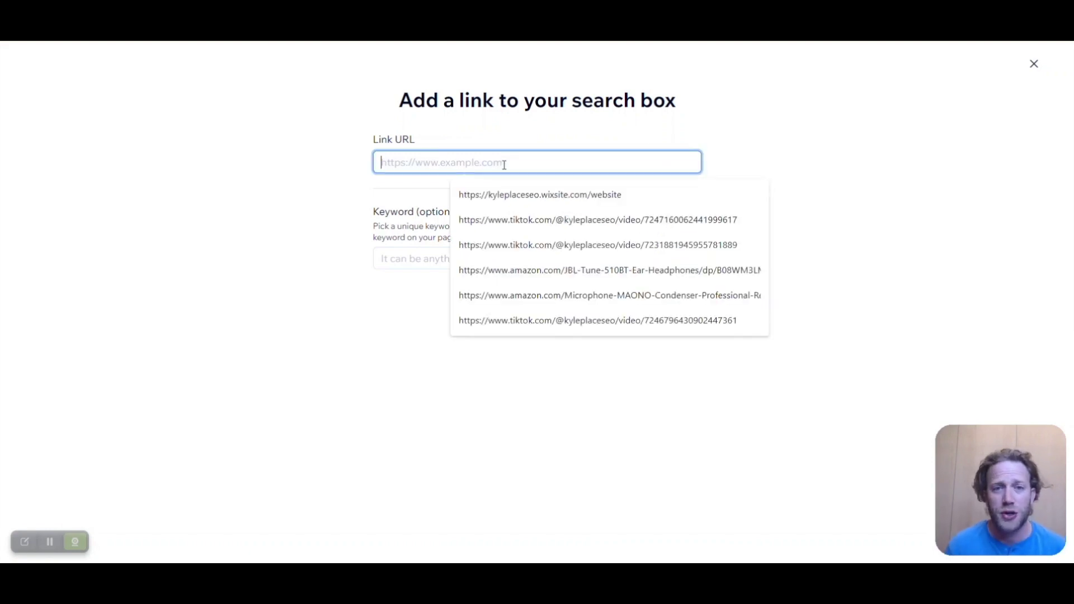
{"action": "key", "text": "ctrl+v"}
{"action": "left_click", "coordinate": [452, 263]}
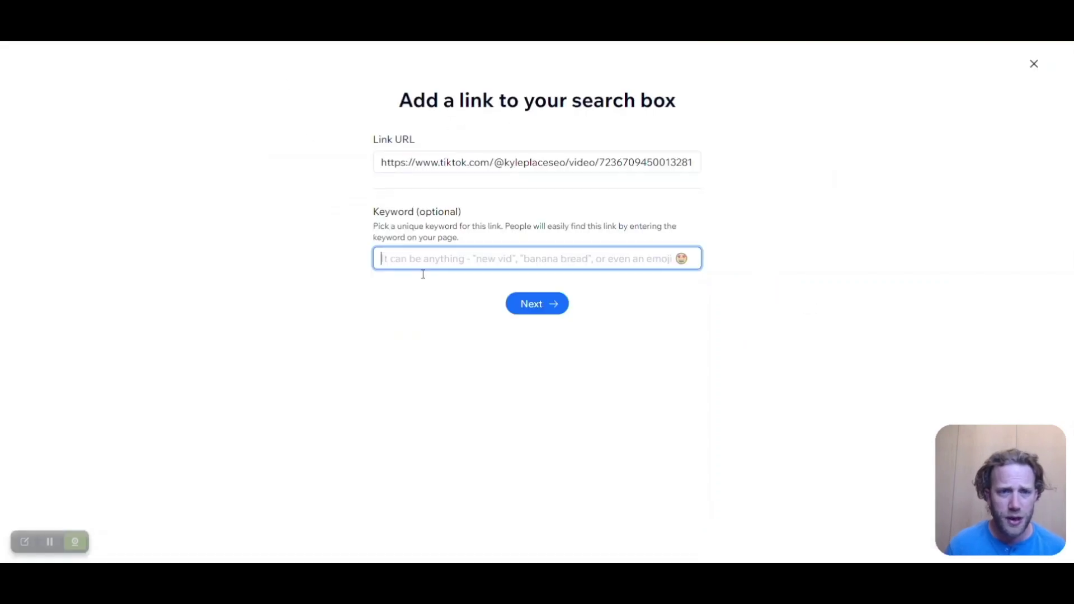
{"action": "left_click", "coordinate": [425, 267]}
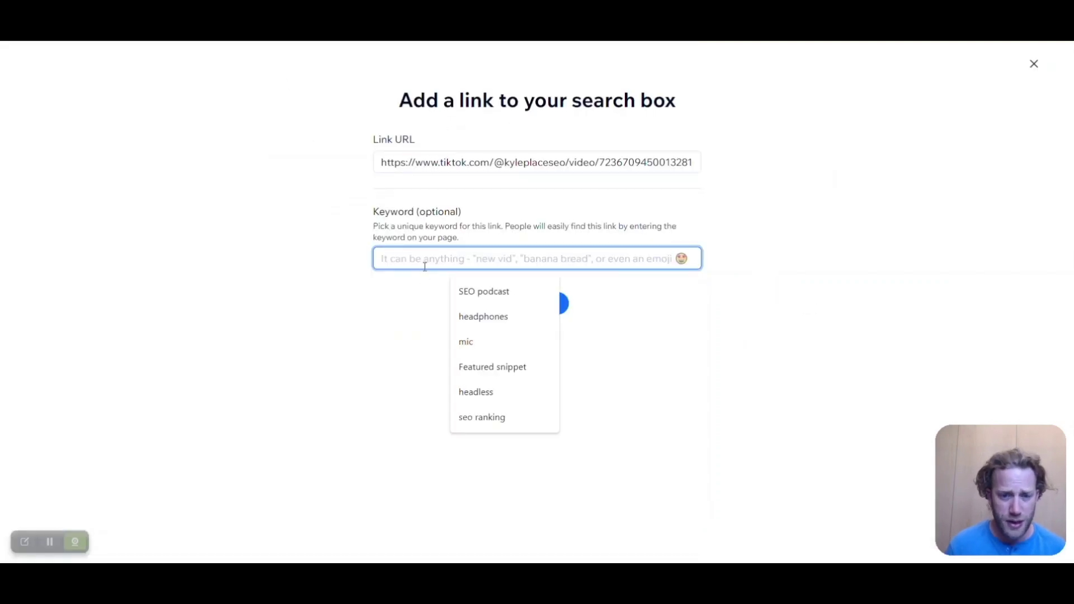
{"action": "type", "text": "SEO ranking video"}
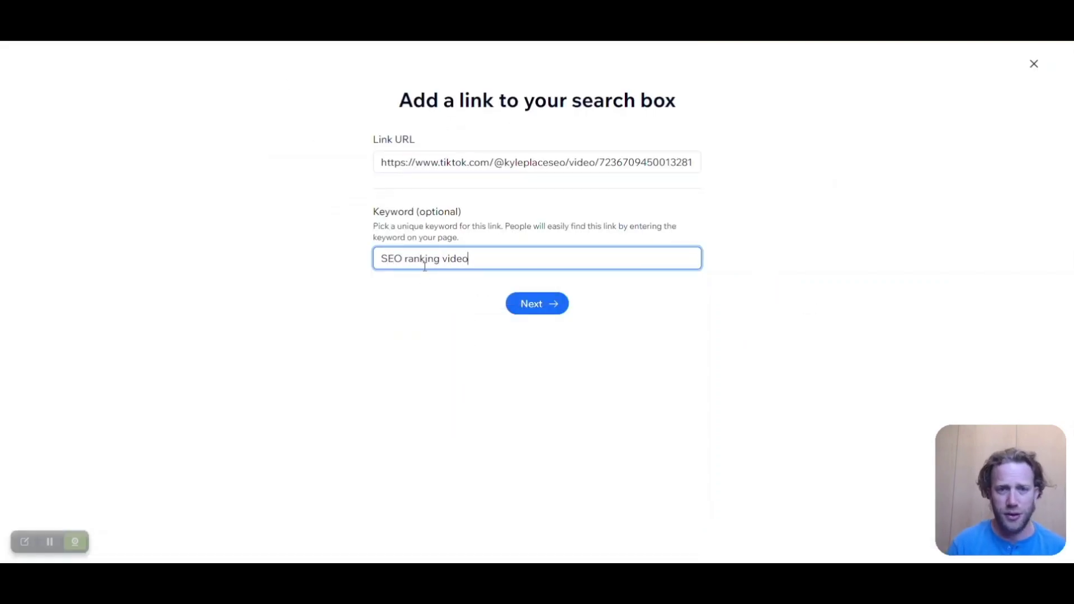
{"action": "key", "text": "BackSpace"}
{"action": "key", "text": "BackSpace"}
{"action": "key", "text": "BackSpace"}
{"action": "key", "text": "BackSpace"}
{"action": "key", "text": "BackSpace"}
{"action": "key", "text": "BackSpace"}
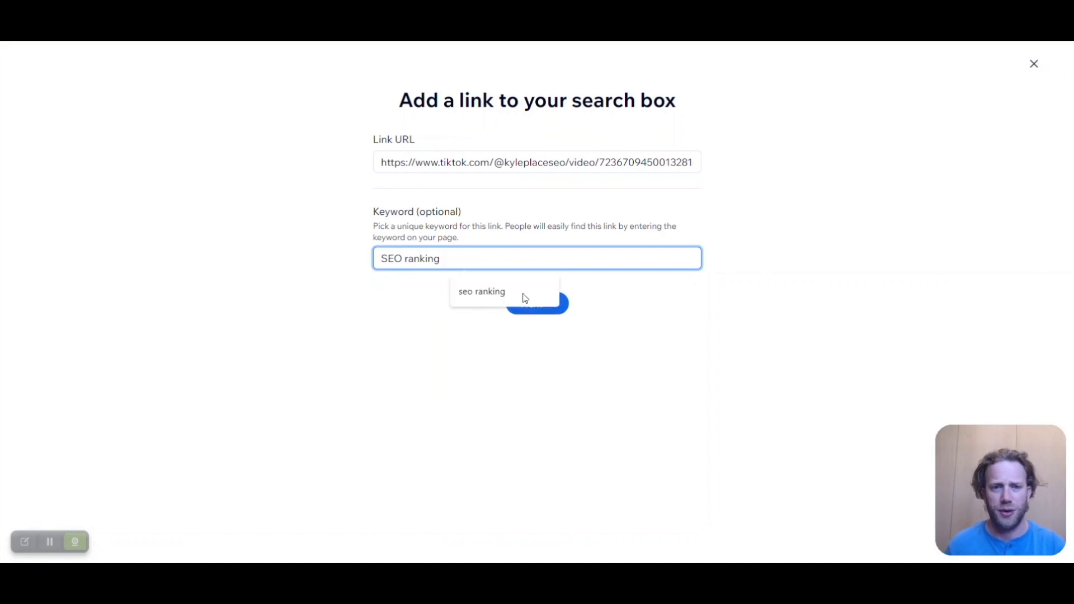
{"action": "left_click", "coordinate": [541, 330]}
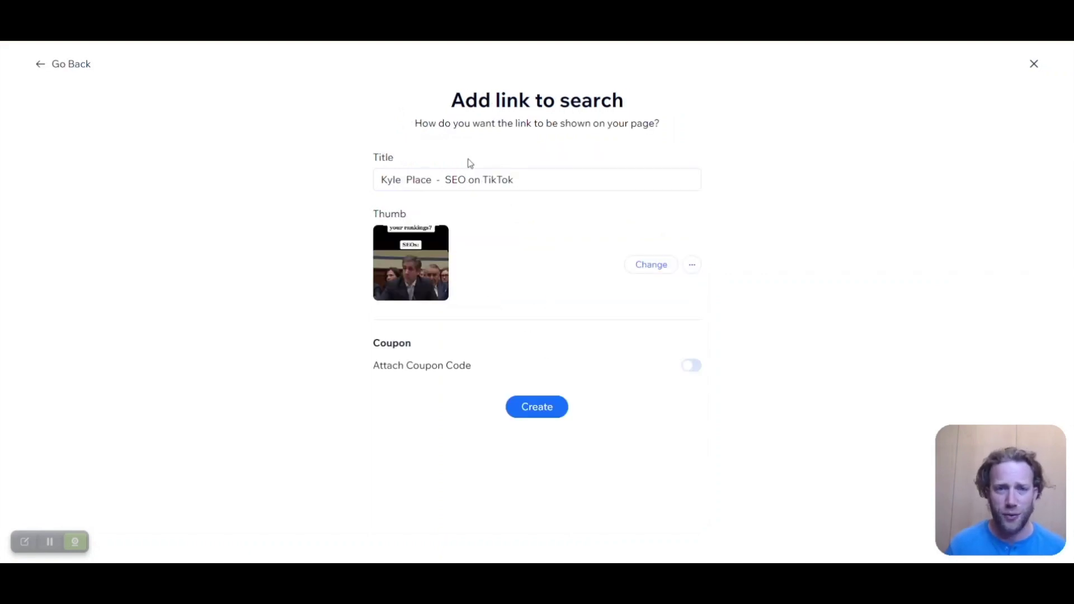
Step: Title the search link "SEO Ranking" and create it
{"action": "left_click", "coordinate": [467, 175]}
{"action": "key", "text": "ctrl+a"}
{"action": "type", "text": "SEO Ranking"}
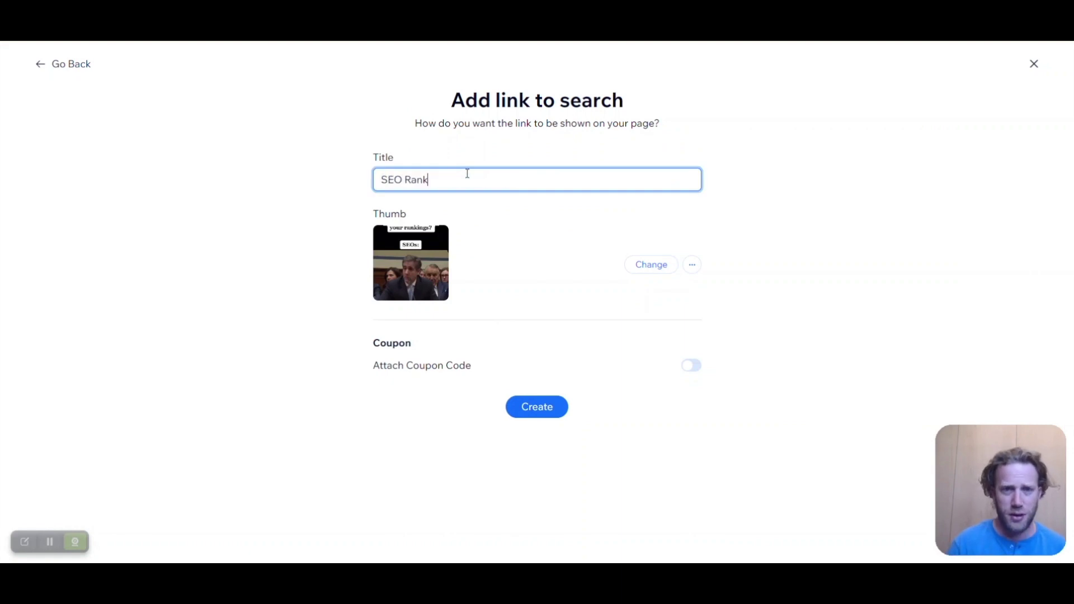
{"action": "left_click", "coordinate": [532, 409]}
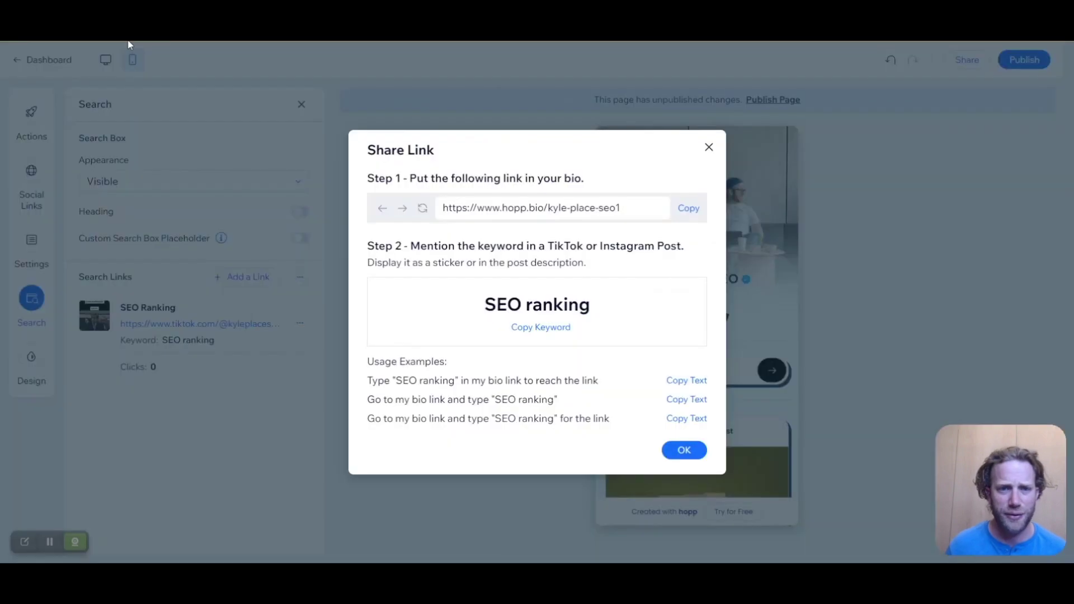
Step: Start another search link with the copied TikTok video URL and the keyword "SEO", and continue to its display details
{"action": "left_click", "coordinate": [685, 449]}
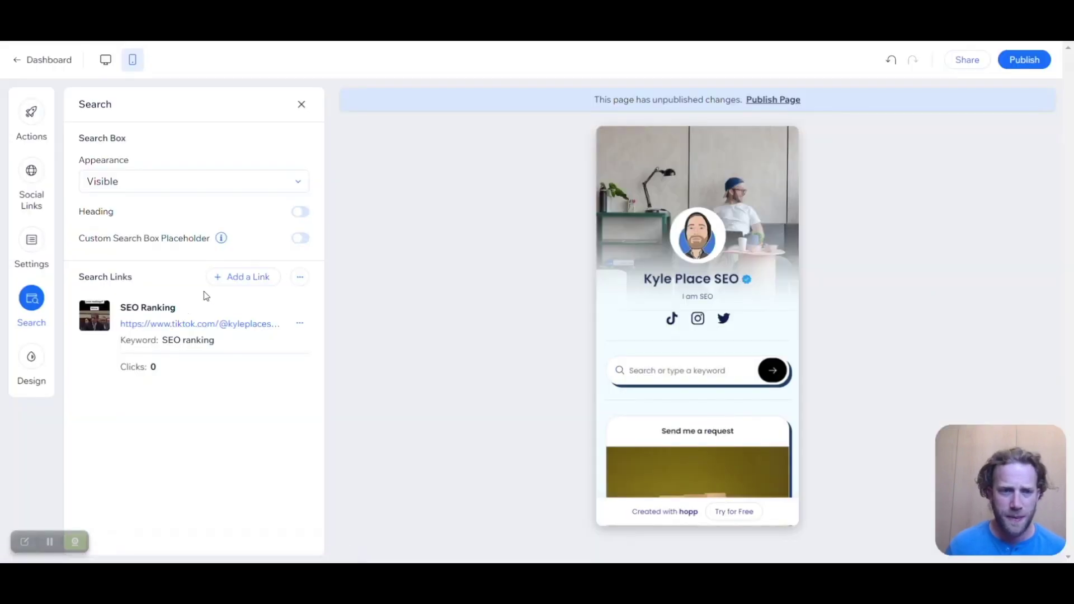
{"action": "left_click", "coordinate": [239, 276]}
{"action": "left_click", "coordinate": [439, 154]}
{"action": "key", "text": "ctrl+v"}
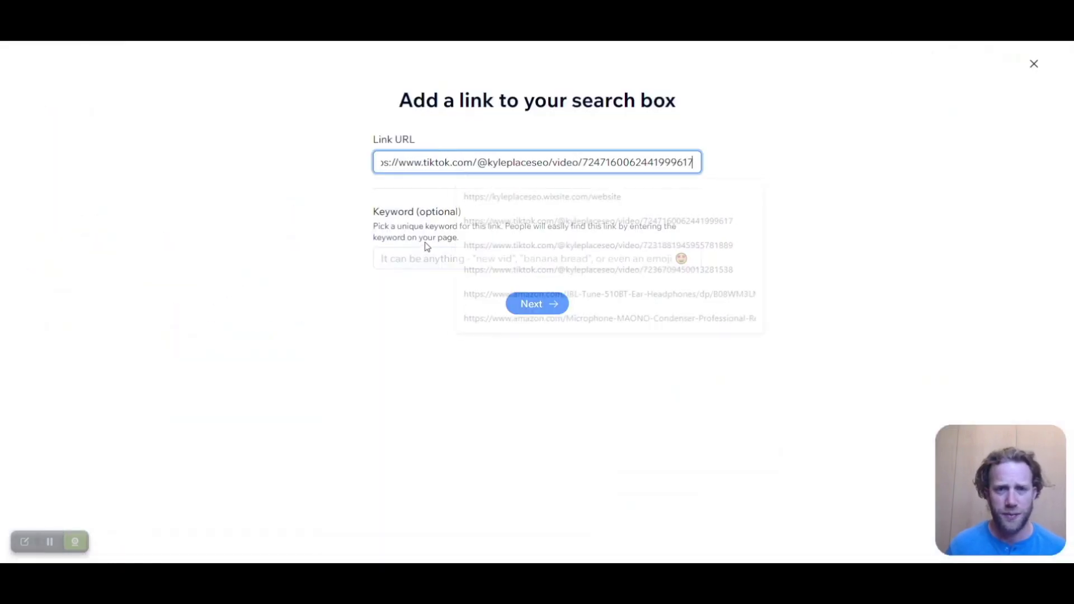
{"action": "left_click", "coordinate": [420, 255]}
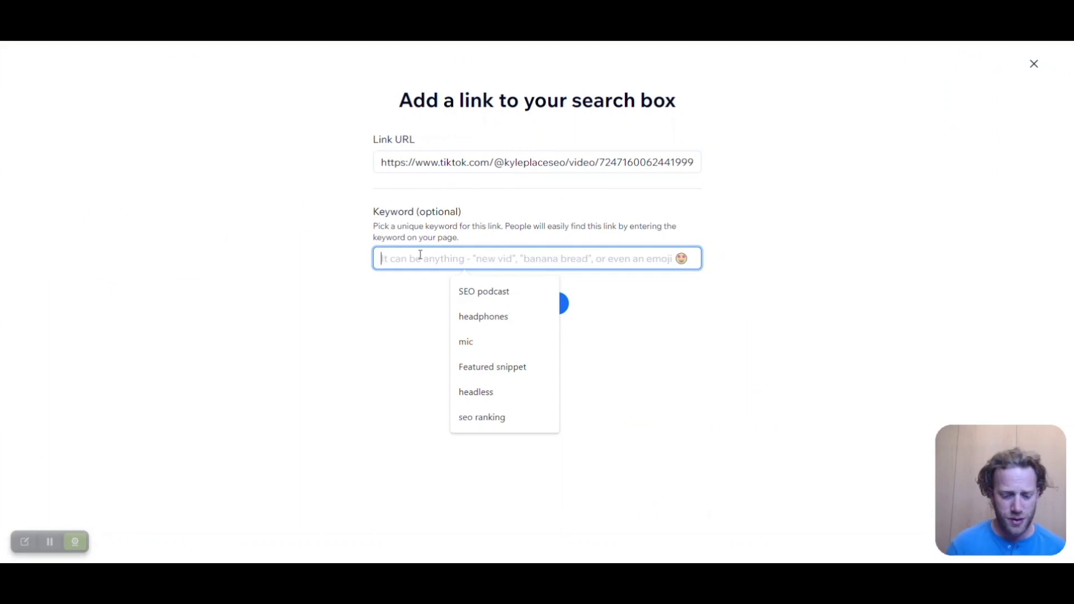
{"action": "type", "text": "SEO"}
{"action": "left_click", "coordinate": [554, 306]}
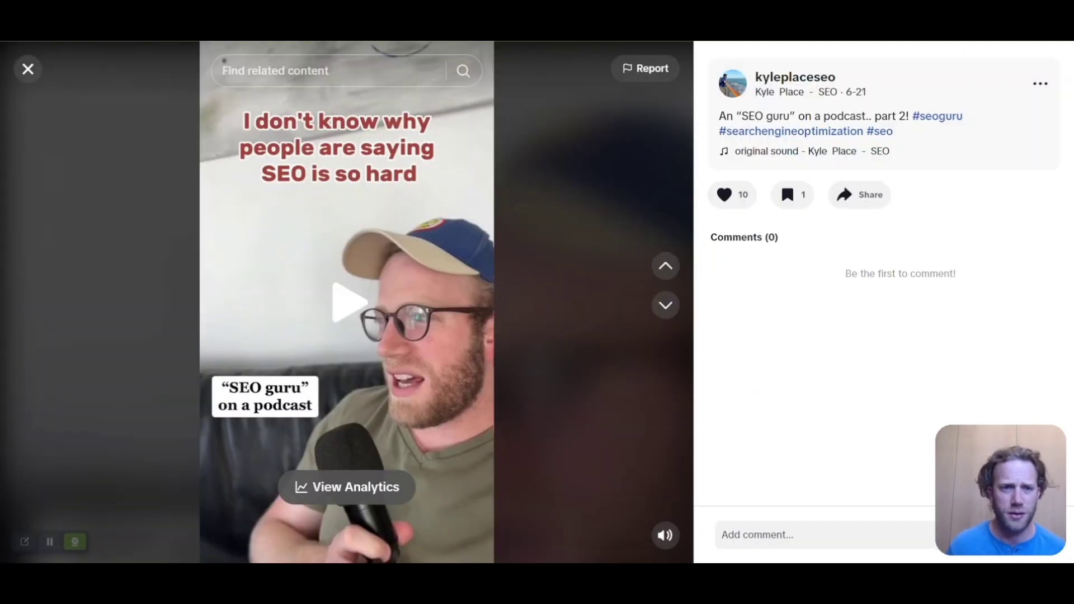
Step: Title the search link "SEO podcast", create it and dismiss the sharing instructions
{"action": "triple_click", "coordinate": [418, 185]}
{"action": "type", "text": "SEo p"}
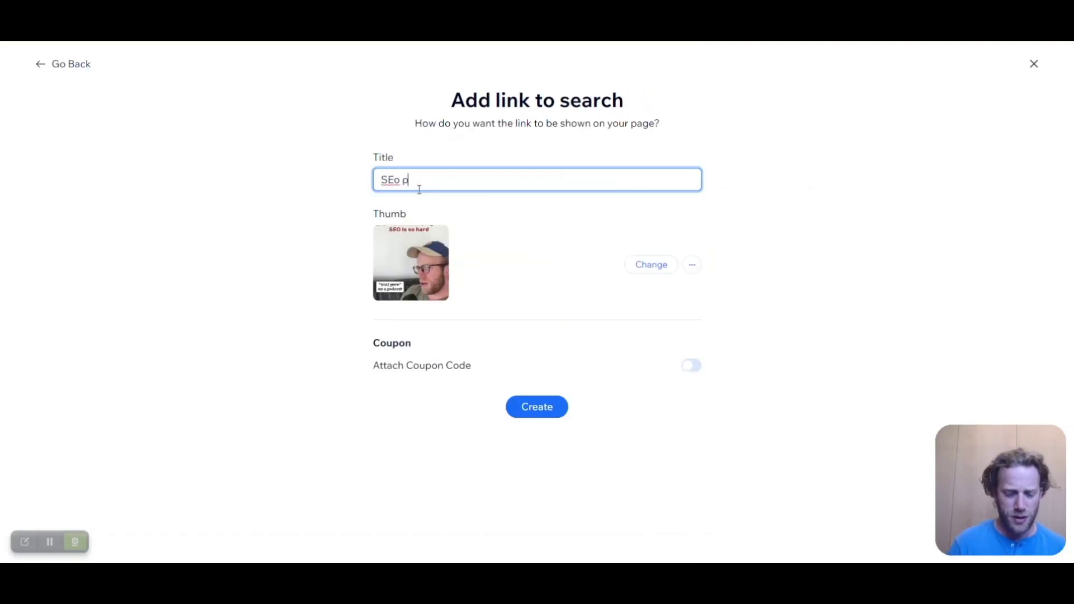
{"action": "key", "text": "BackSpace"}
{"action": "key", "text": "BackSpace"}
{"action": "type", "text": "podcast"}
{"action": "key", "text": "BackSpace"}
{"action": "key", "text": "BackSpace"}
{"action": "key", "text": "BackSpace"}
{"action": "key", "text": "BackSpace"}
{"action": "key", "text": "BackSpace"}
{"action": "key", "text": "BackSpace"}
{"action": "key", "text": "BackSpace"}
{"action": "key", "text": "BackSpace"}
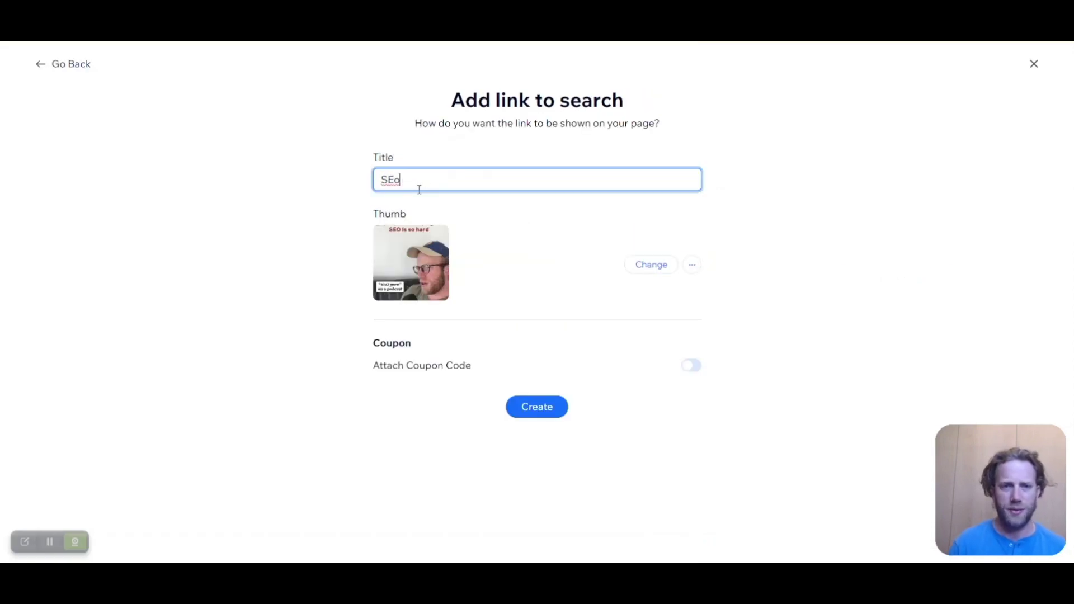
{"action": "key", "text": "BackSpace"}
{"action": "type", "text": "O podcast"}
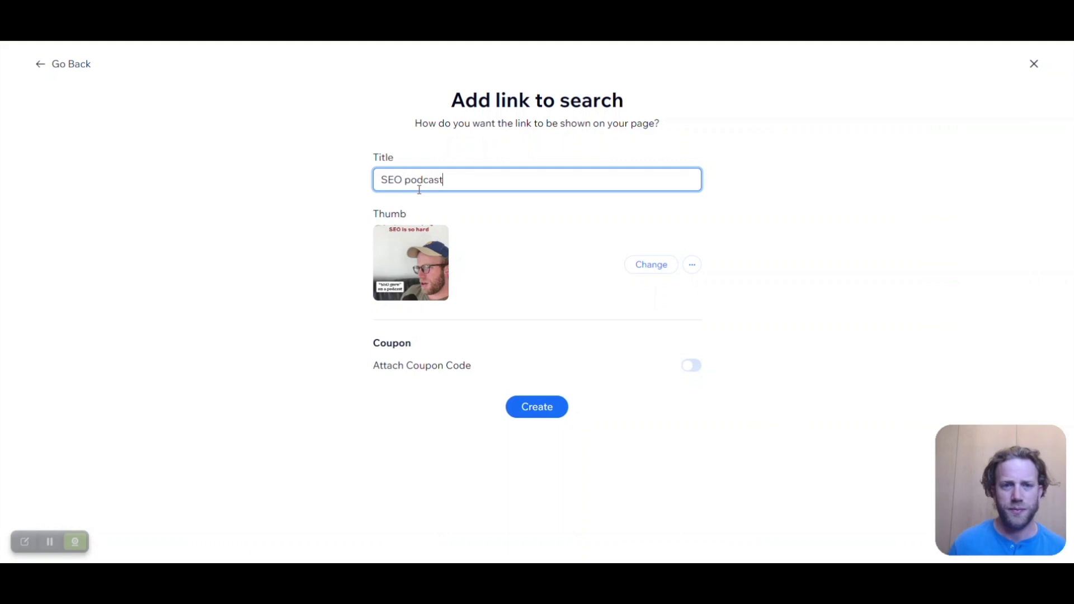
{"action": "left_click", "coordinate": [534, 408]}
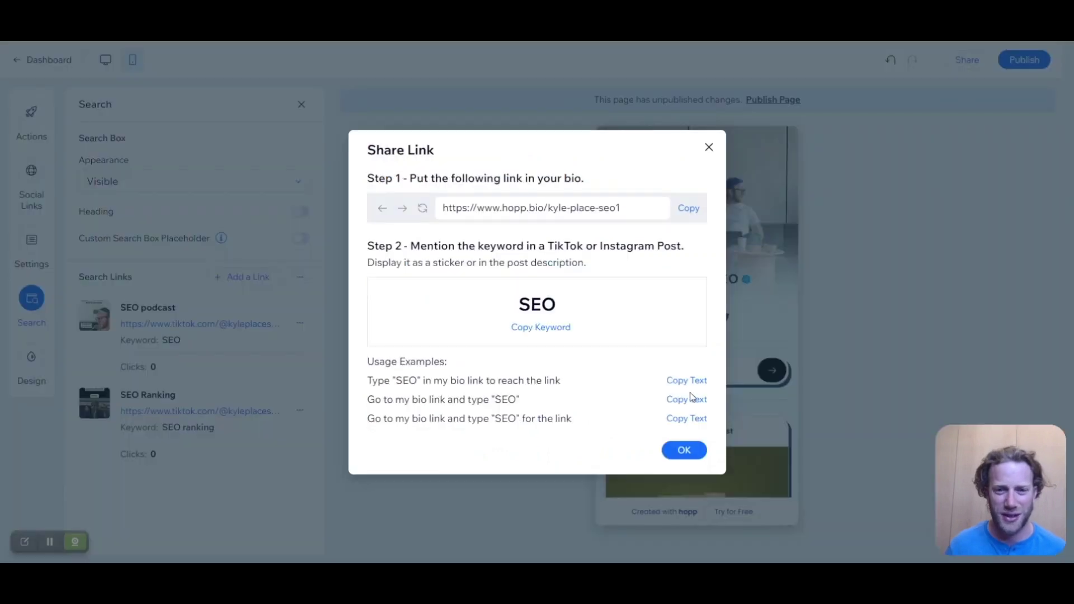
{"action": "left_click", "coordinate": [684, 448]}
Step: Start a search link with the copied Amazon T-shirt URL and the keyword "seo shirt", and continue to its display details
{"action": "left_click", "coordinate": [258, 283]}
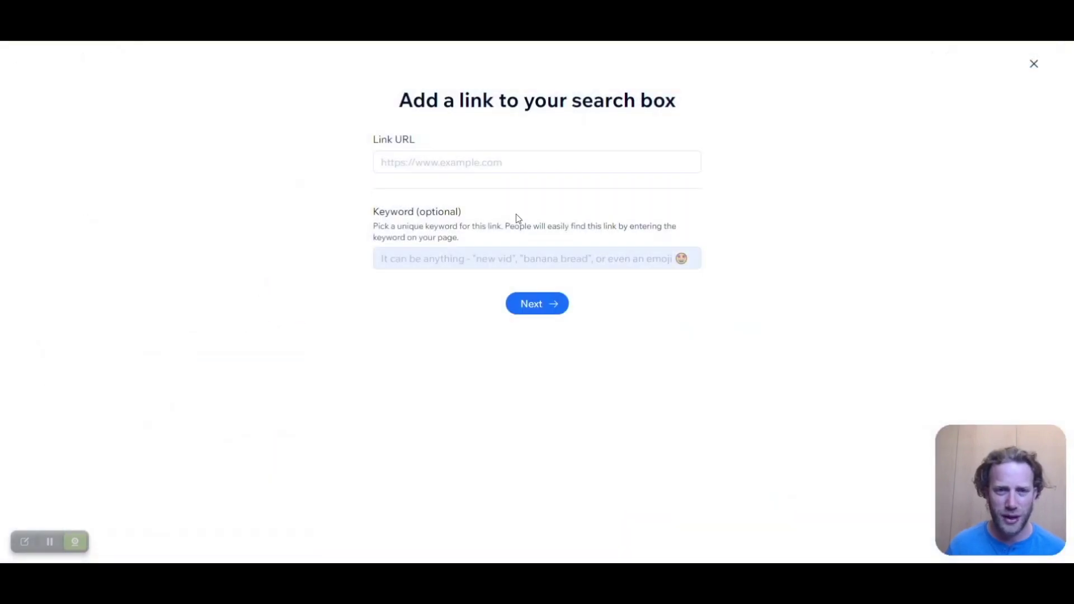
{"action": "left_click", "coordinate": [538, 163]}
{"action": "key", "text": "ctrl+v"}
{"action": "left_click", "coordinate": [422, 259]}
{"action": "type", "text": "seo shiurt"}
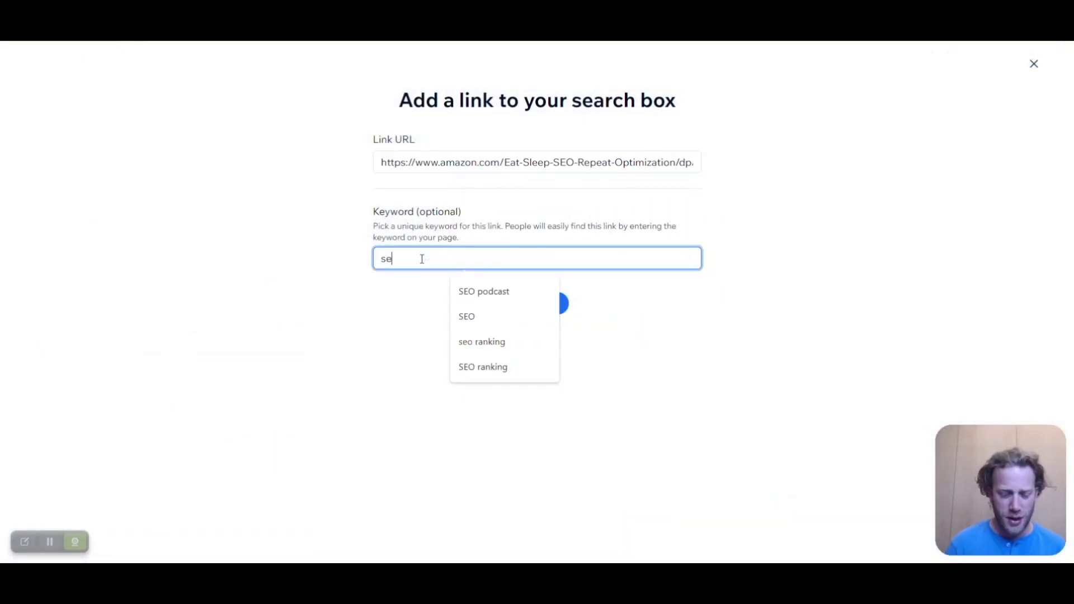
{"action": "key", "text": "BackSpace"}
{"action": "key", "text": "BackSpace"}
{"action": "key", "text": "BackSpace"}
{"action": "type", "text": "rt"}
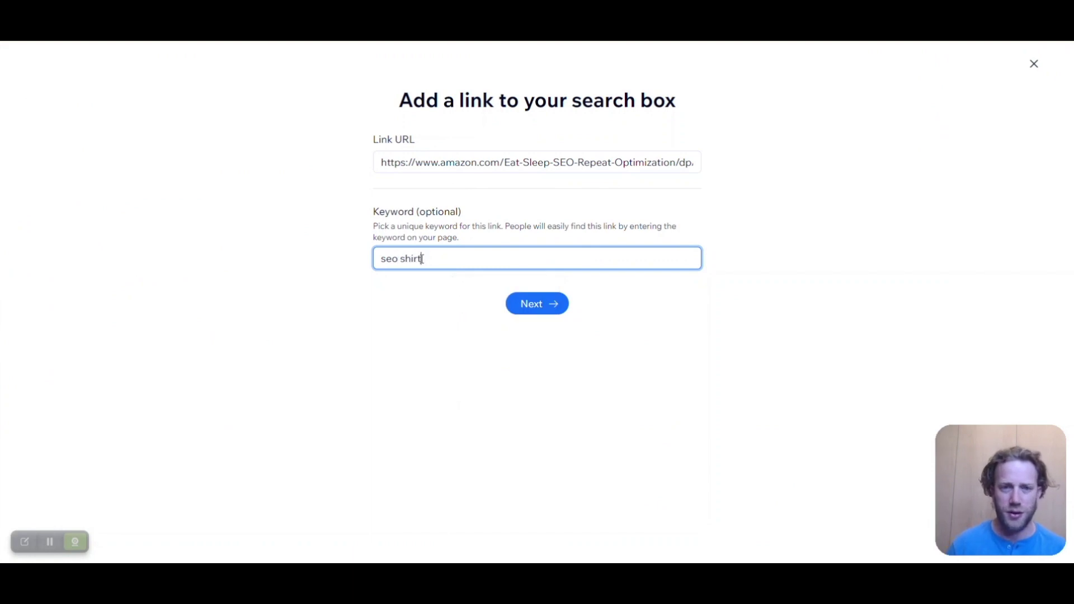
{"action": "left_click", "coordinate": [531, 305]}
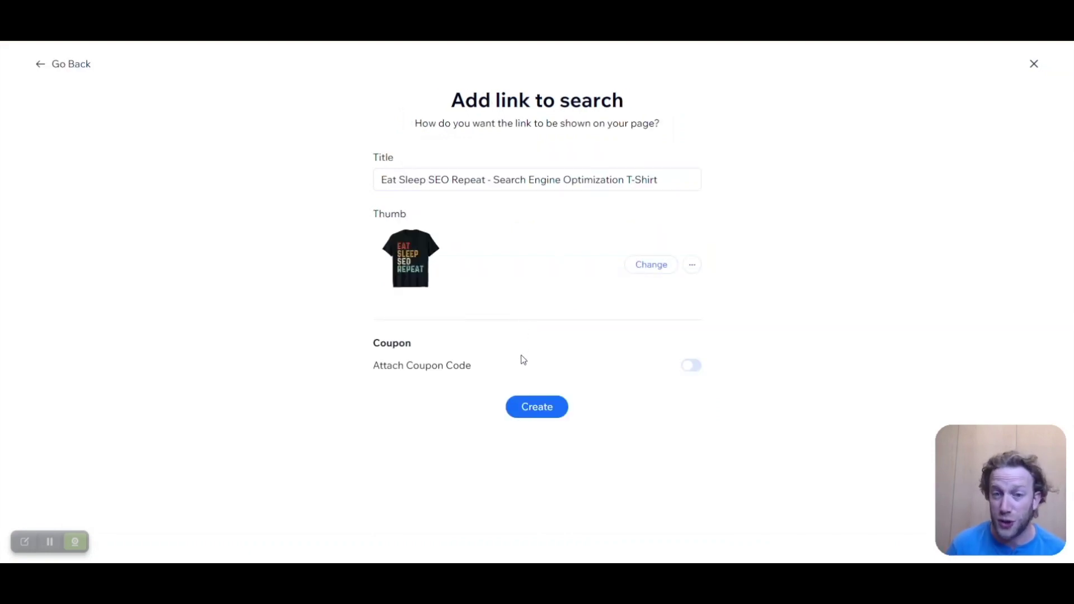
Step: Leave the coupon code off, shorten the link's title to "Eat Sleep SEO Repeat" and create it
{"action": "left_click", "coordinate": [694, 366]}
{"action": "left_click", "coordinate": [694, 369]}
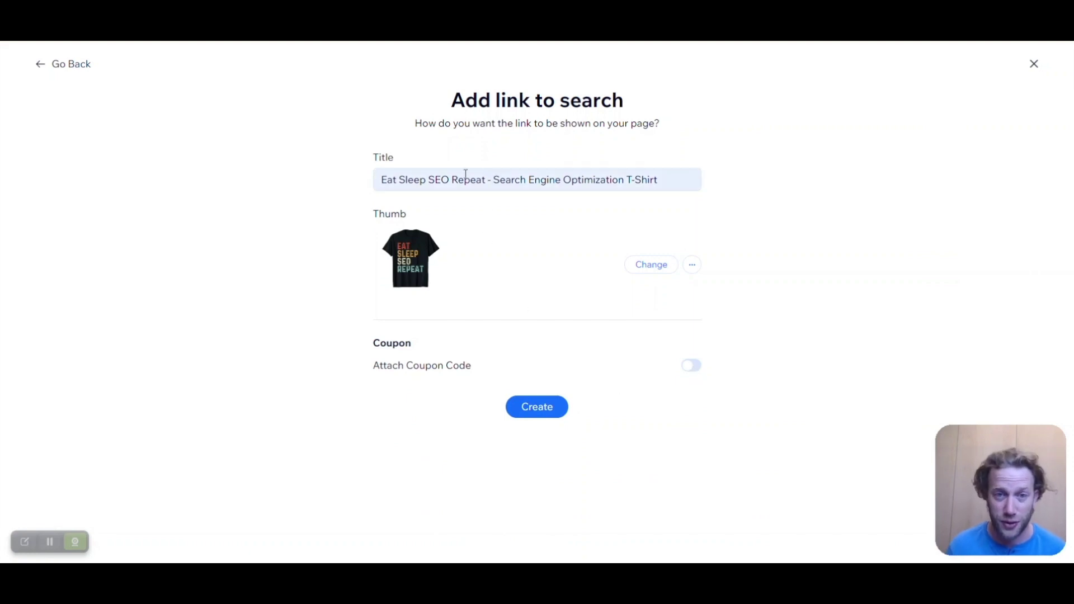
{"action": "left_click_drag", "start_coordinate": [492, 174], "coordinate": [696, 178]}
{"action": "key", "text": "BackSpace"}
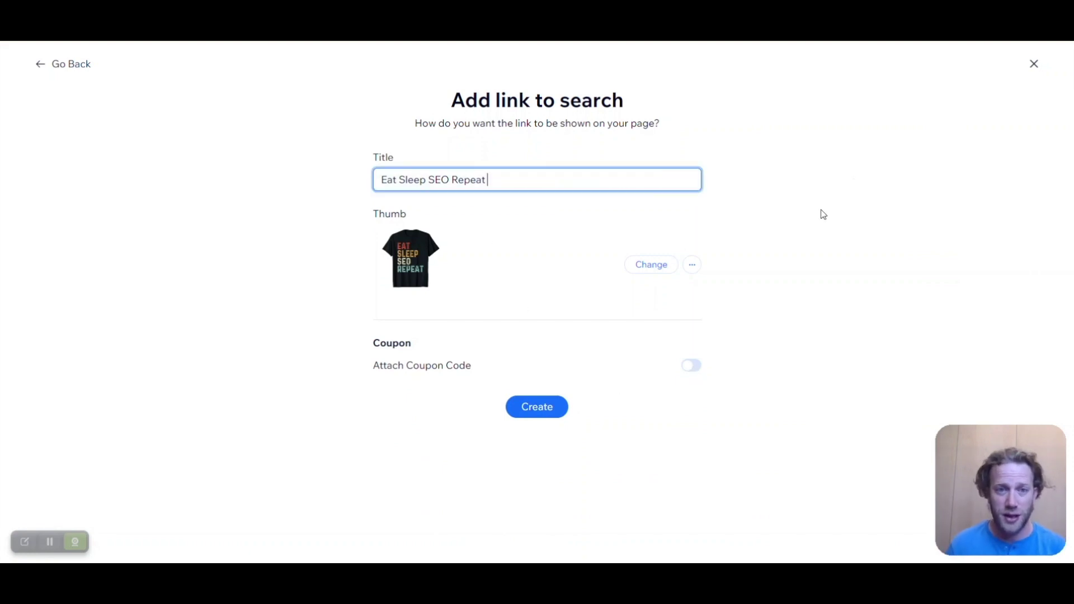
{"action": "left_click", "coordinate": [547, 404]}
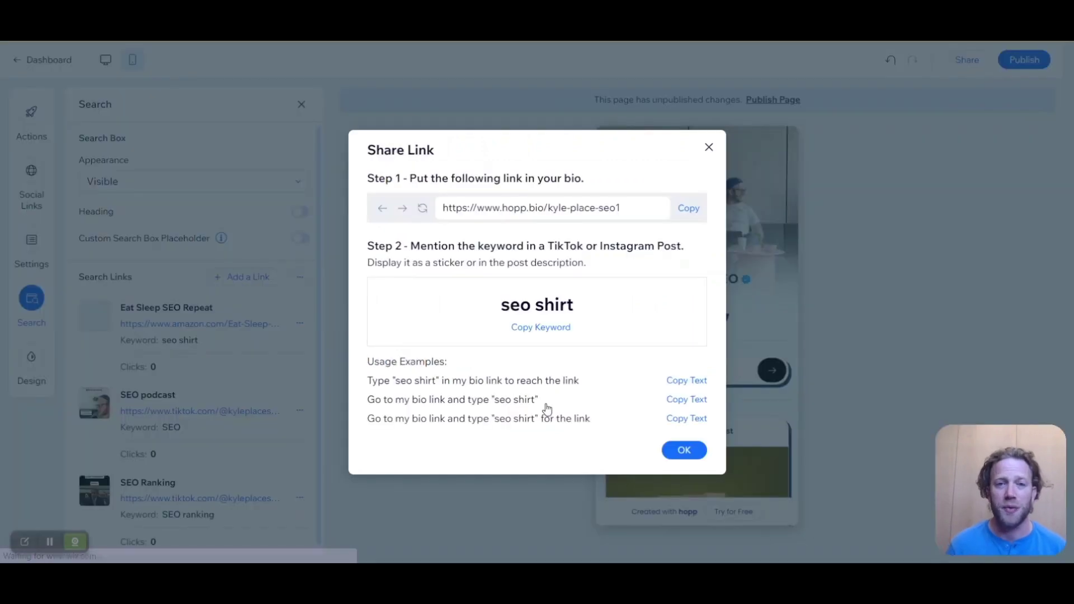
{"action": "left_click", "coordinate": [684, 450]}
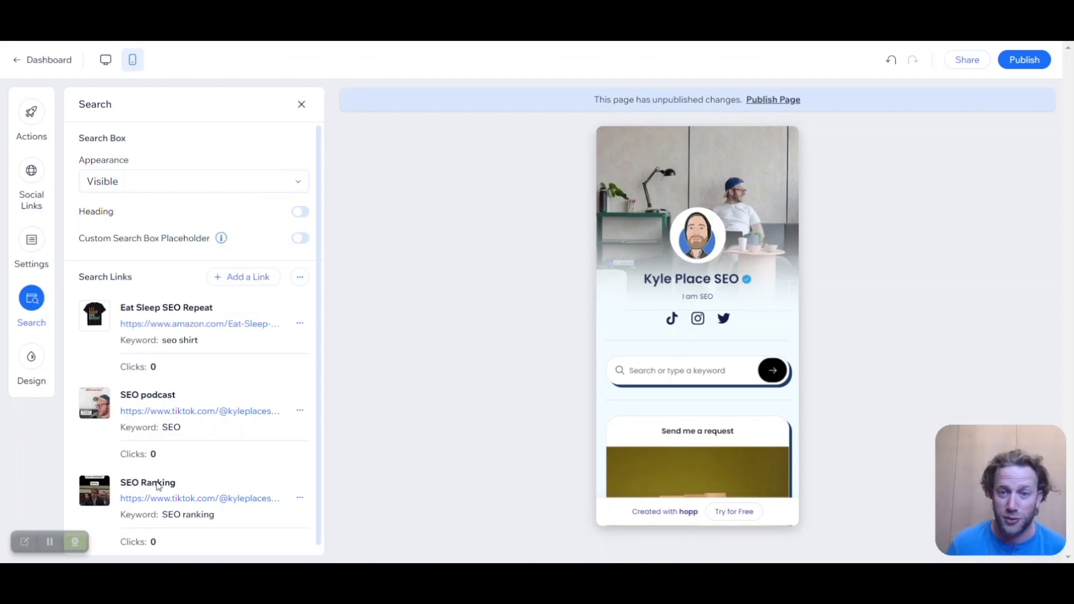
Step: Test the search box in the page preview with the query "podcast", and return to the page
{"action": "scroll", "coordinate": [678, 375], "scroll_direction": "down", "scroll_amount": 1}
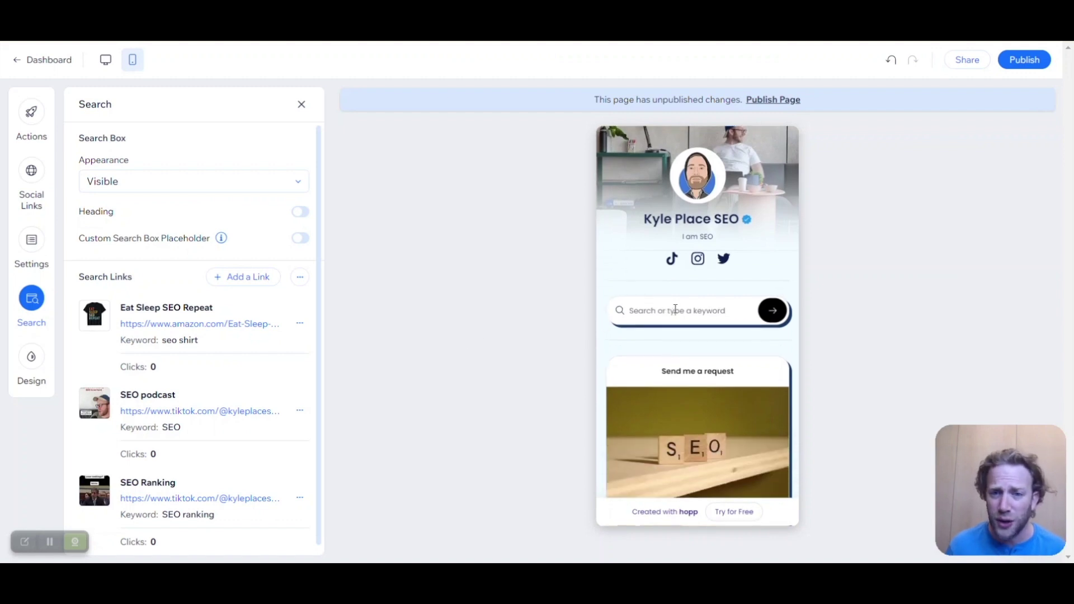
{"action": "left_click", "coordinate": [675, 310]}
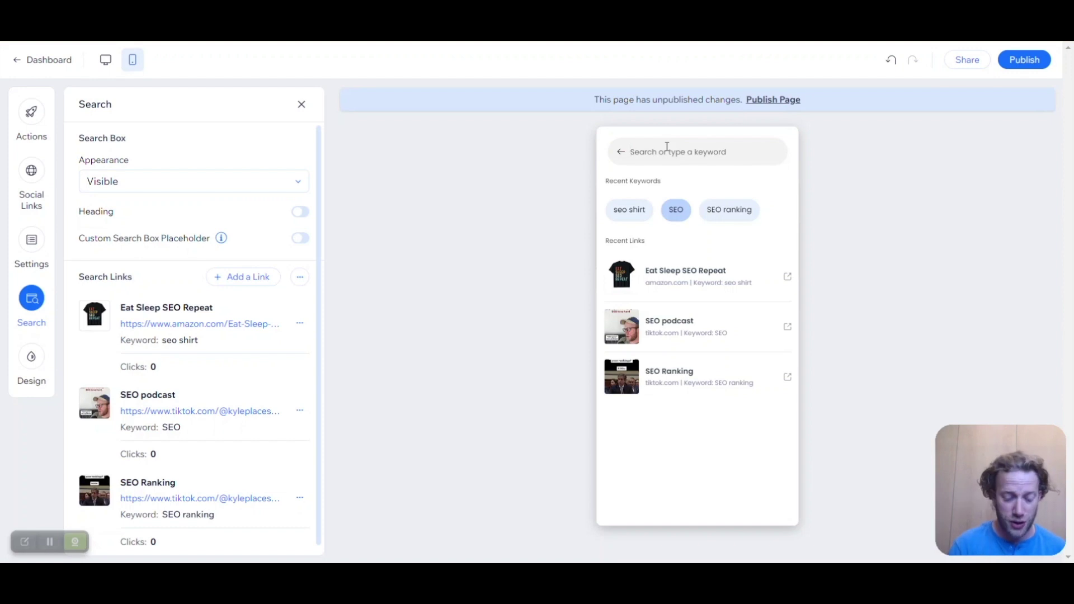
{"action": "type", "text": "podcast"}
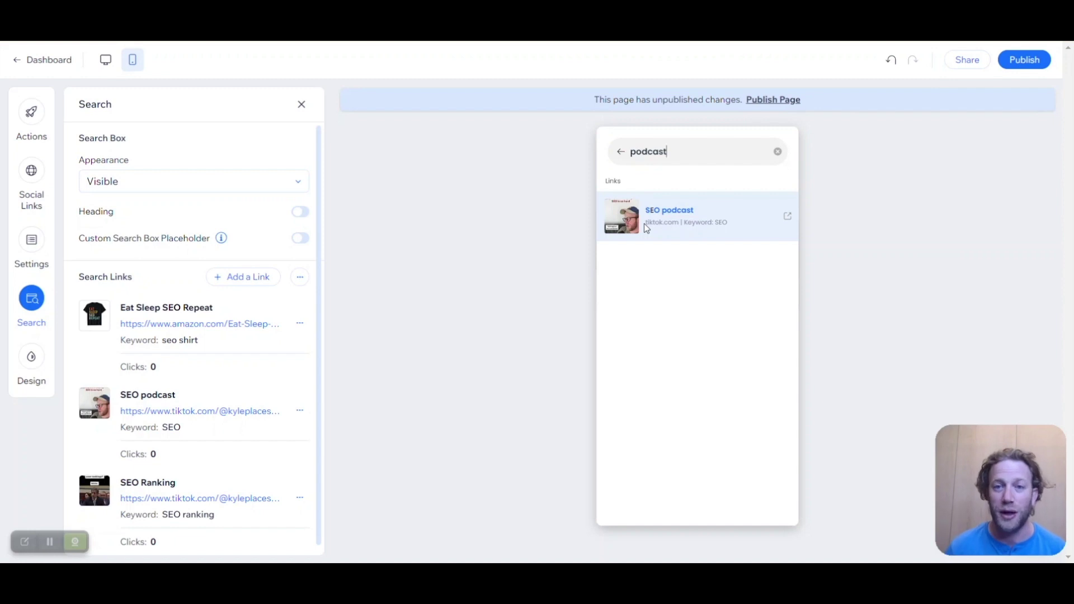
{"action": "left_click", "coordinate": [622, 153]}
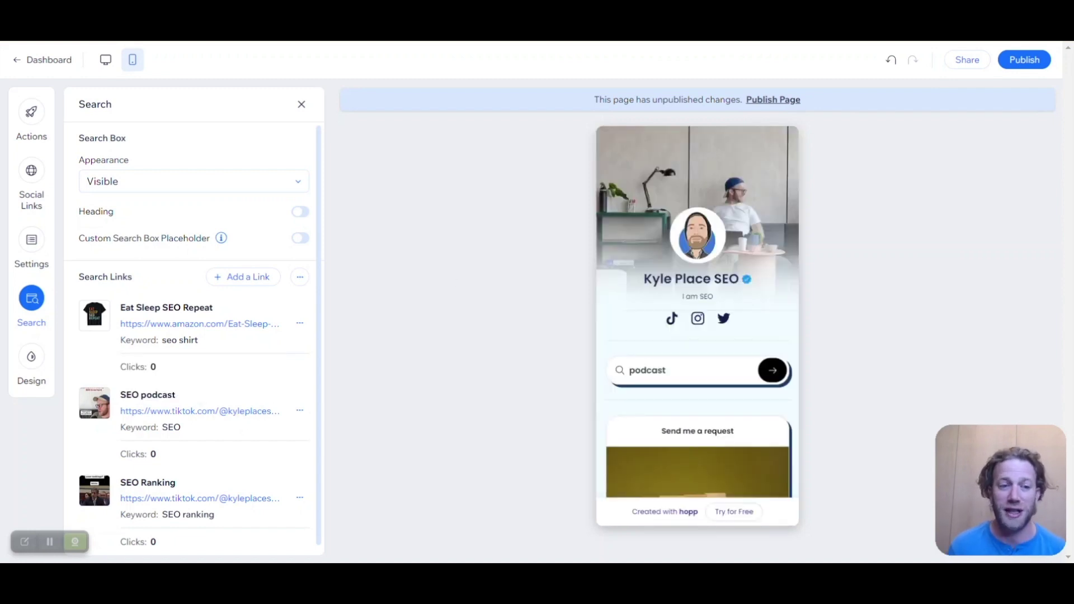
Step: Publish the page and open its public link to look through the live version
{"action": "left_click", "coordinate": [57, 559]}
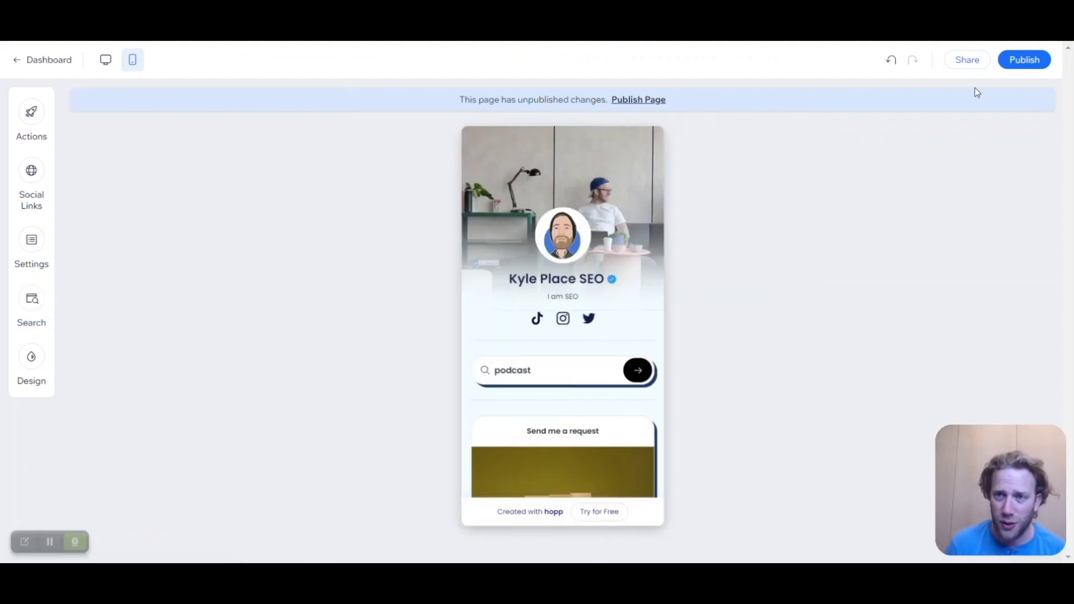
{"action": "left_click", "coordinate": [1028, 60]}
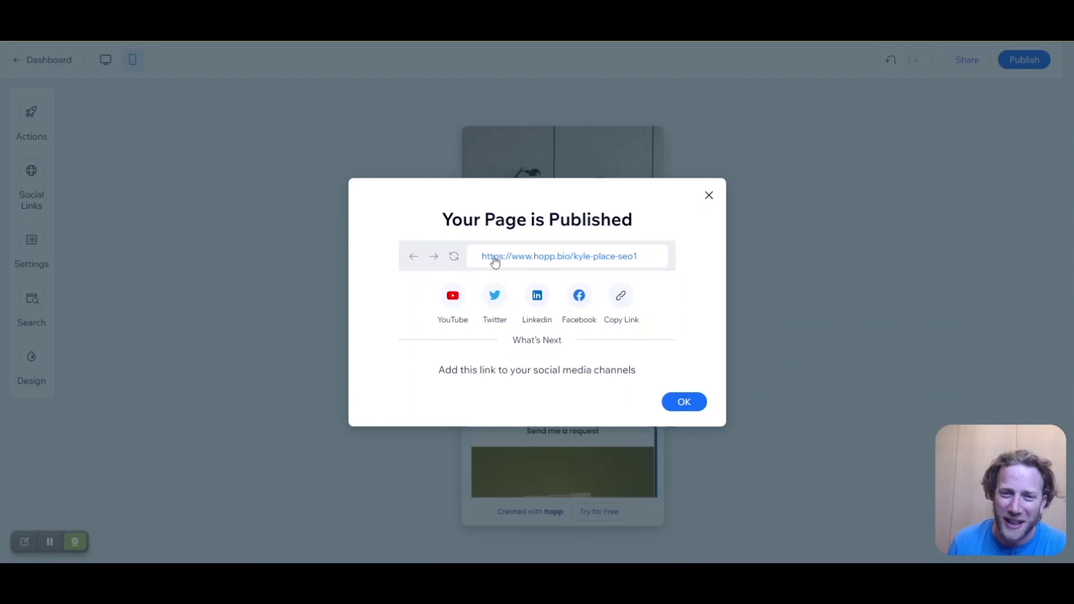
{"action": "left_click", "coordinate": [571, 257]}
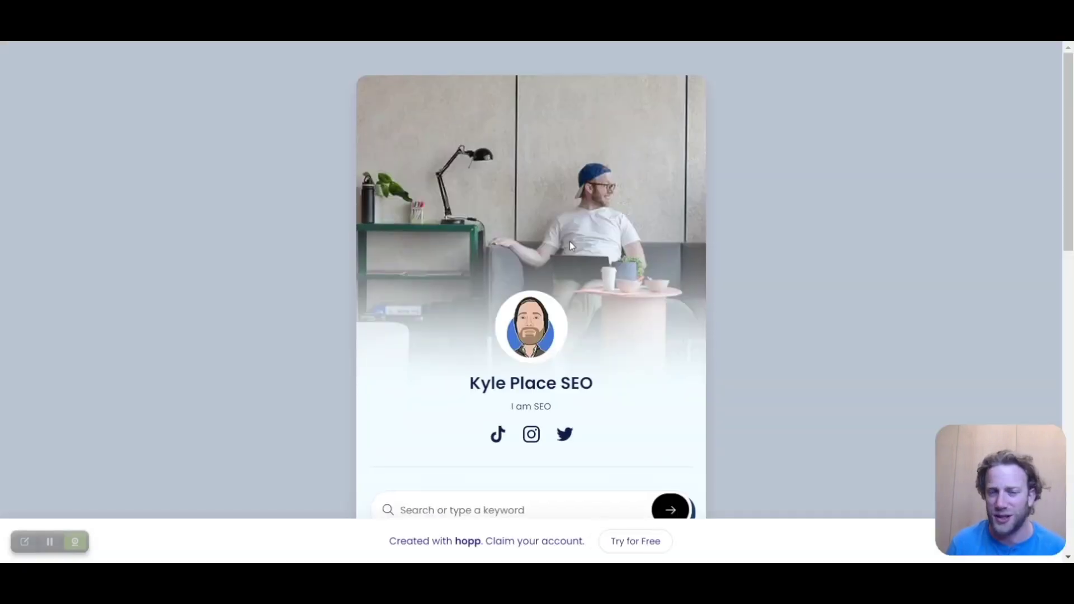
{"action": "scroll", "coordinate": [569, 241], "scroll_direction": "down", "scroll_amount": 5}
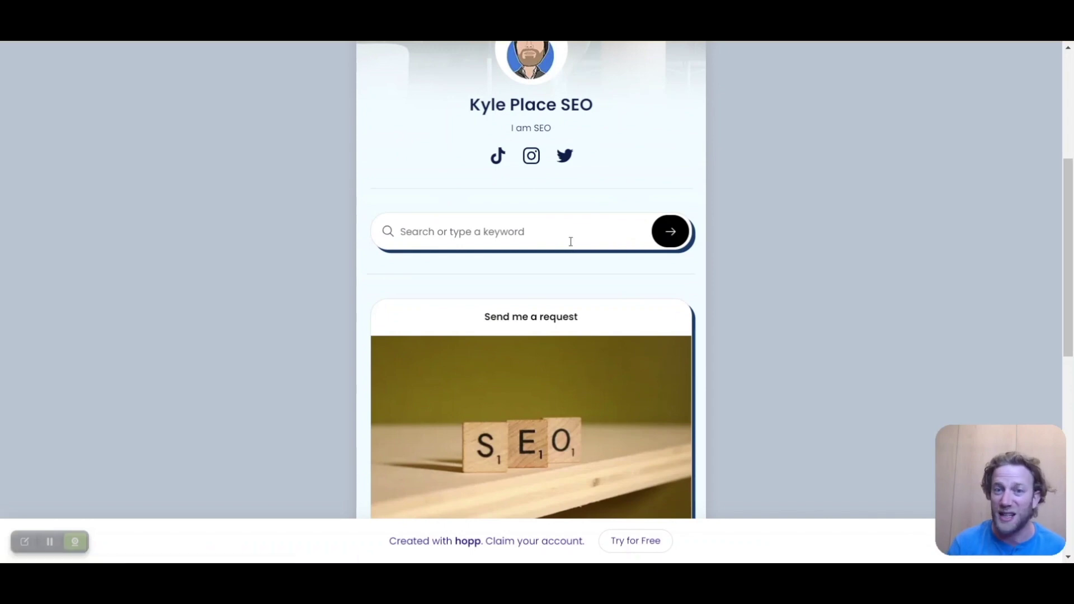
{"action": "scroll", "coordinate": [571, 263], "scroll_direction": "down", "scroll_amount": 8}
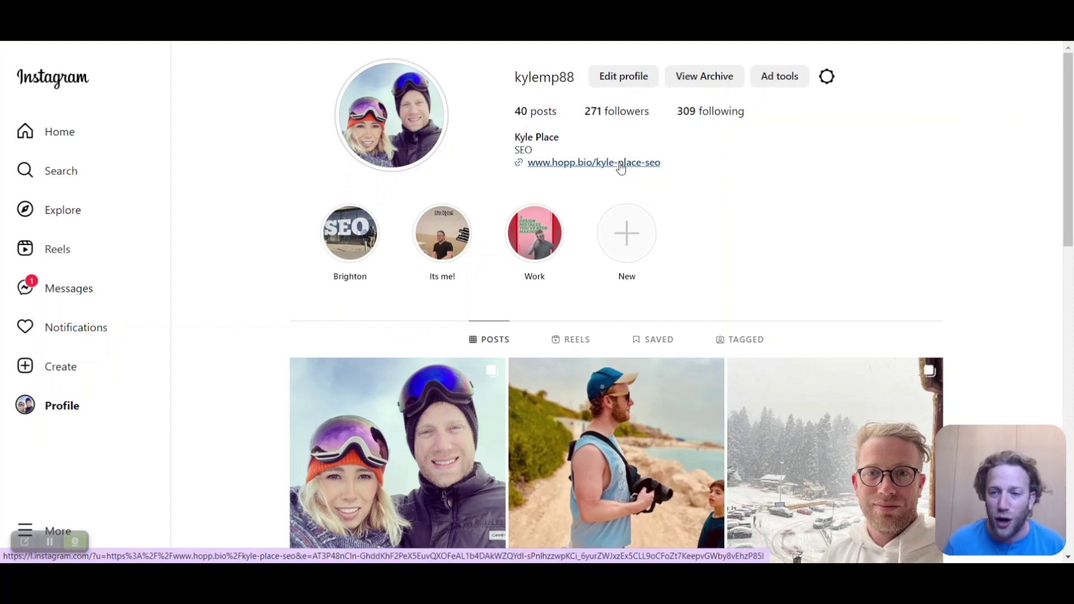
Step: Switch to Instagram and check the website field in the profile's edit settings, going back to the profile when done
{"action": "left_click", "coordinate": [623, 76]}
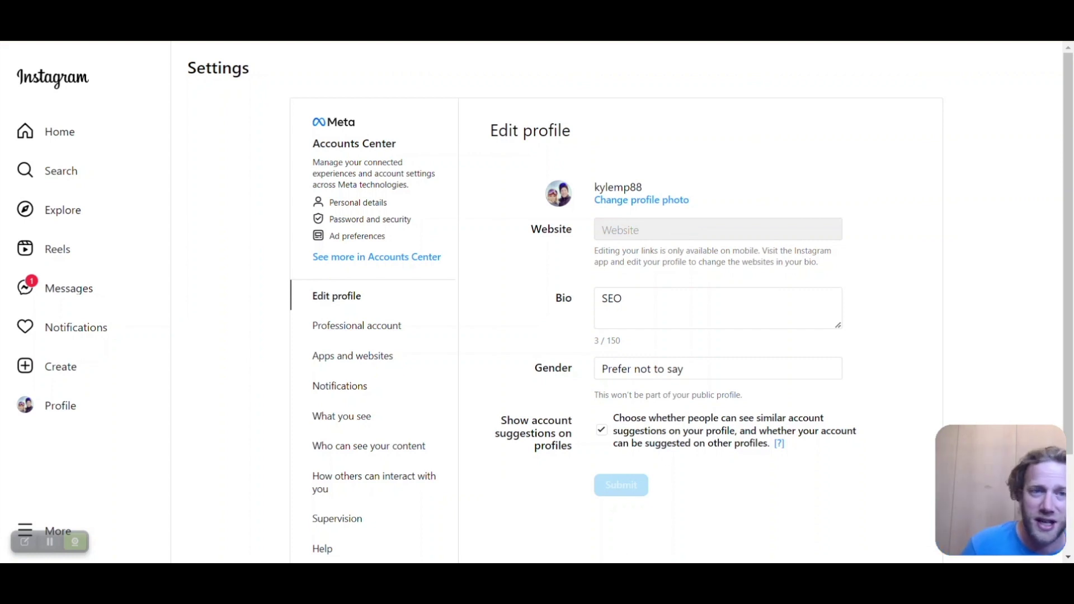
{"action": "key", "text": "alt+Left"}
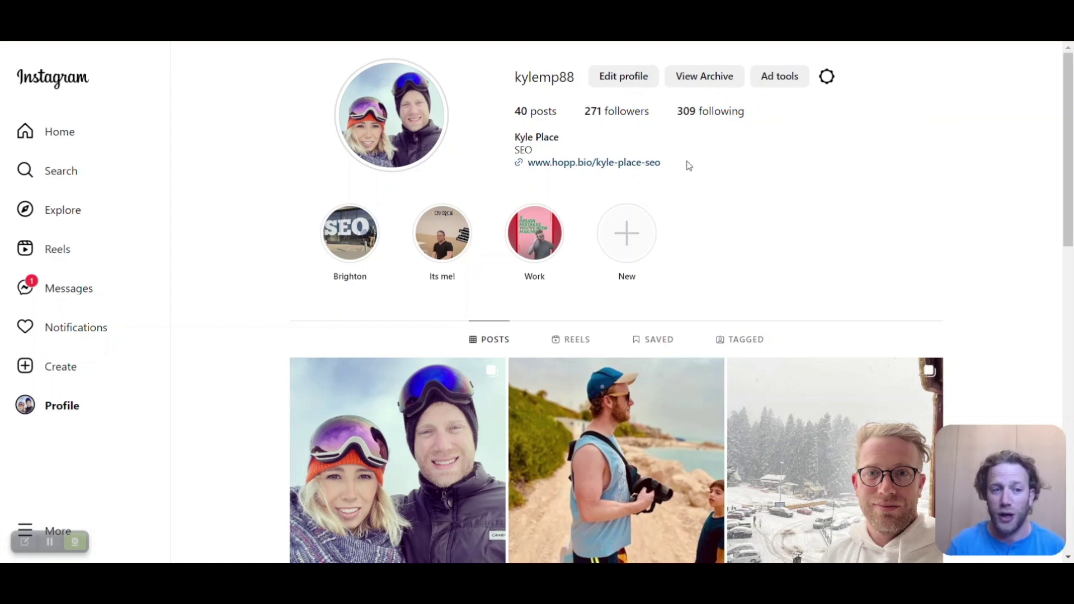
{"action": "left_click", "coordinate": [50, 542]}
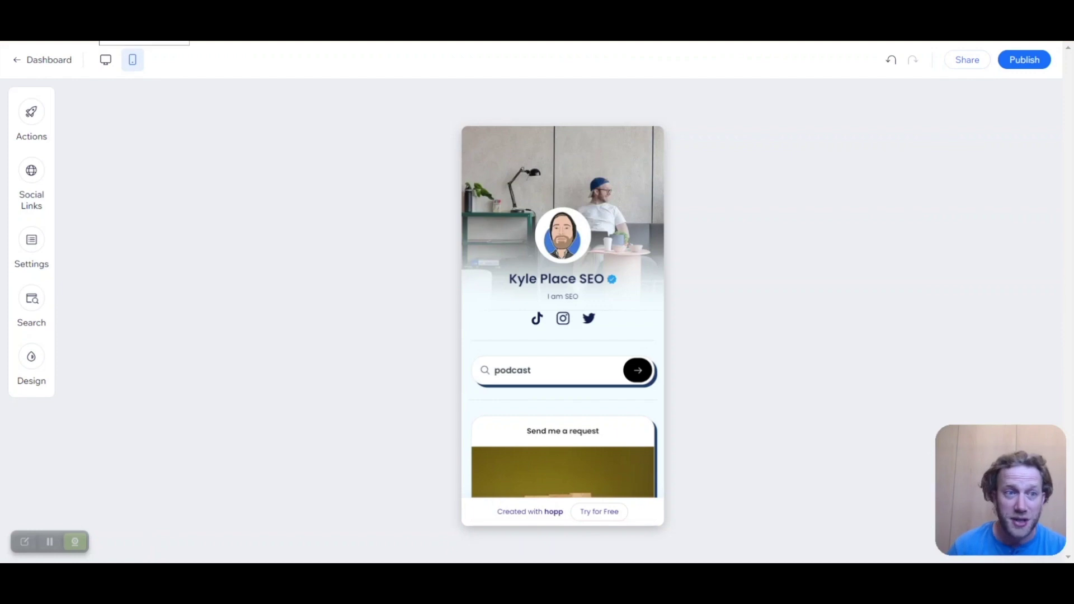
Step: Return to the Hopp dashboard and examine the Link in Bio overview of visits, page actions, social links and search links
{"action": "left_click", "coordinate": [49, 62]}
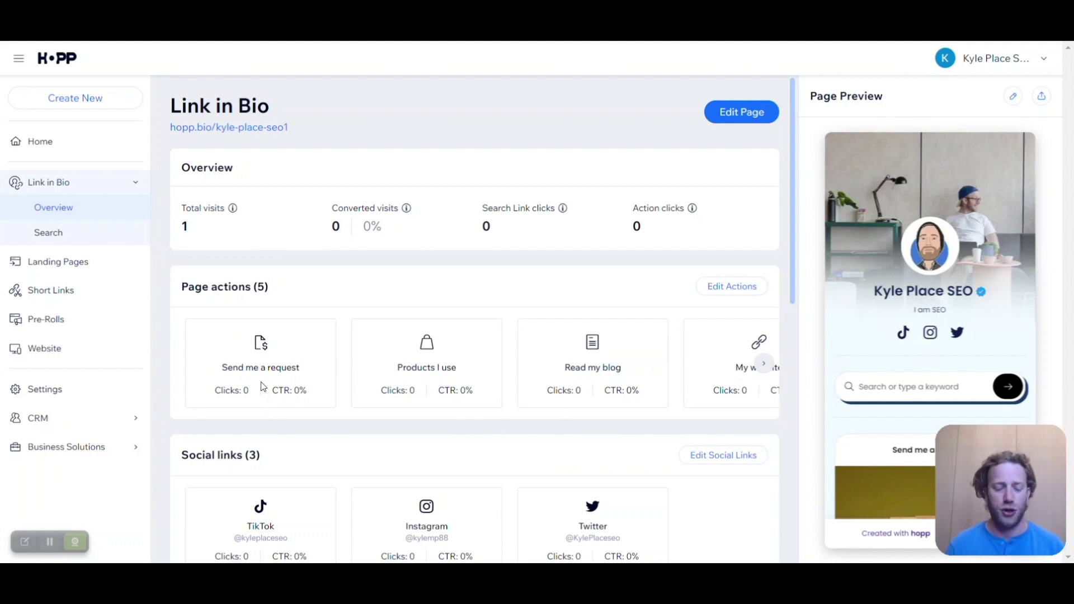
{"action": "scroll", "coordinate": [308, 448], "scroll_direction": "down", "scroll_amount": 3}
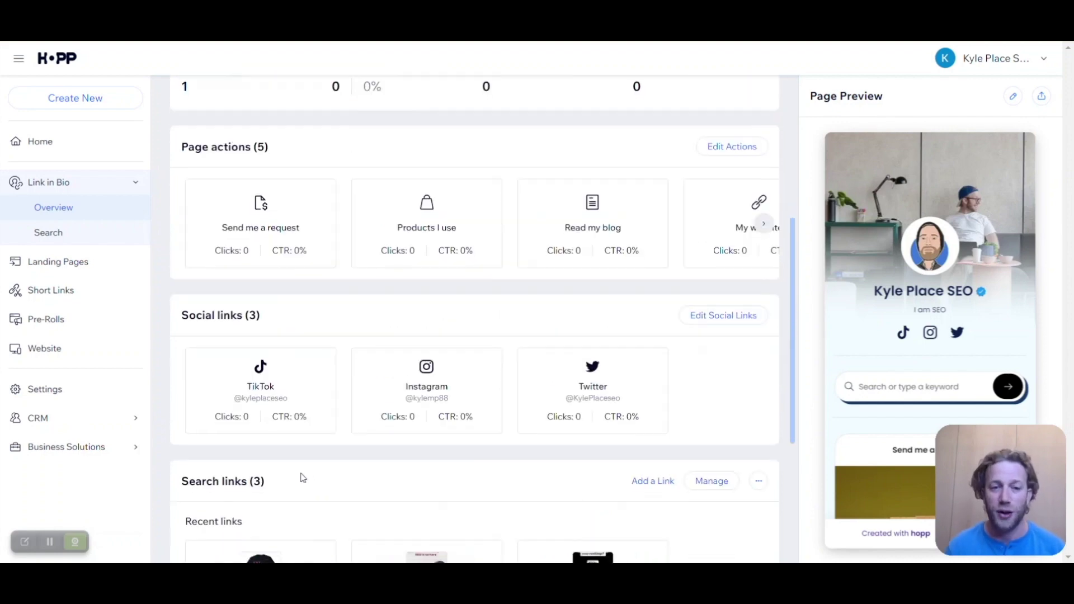